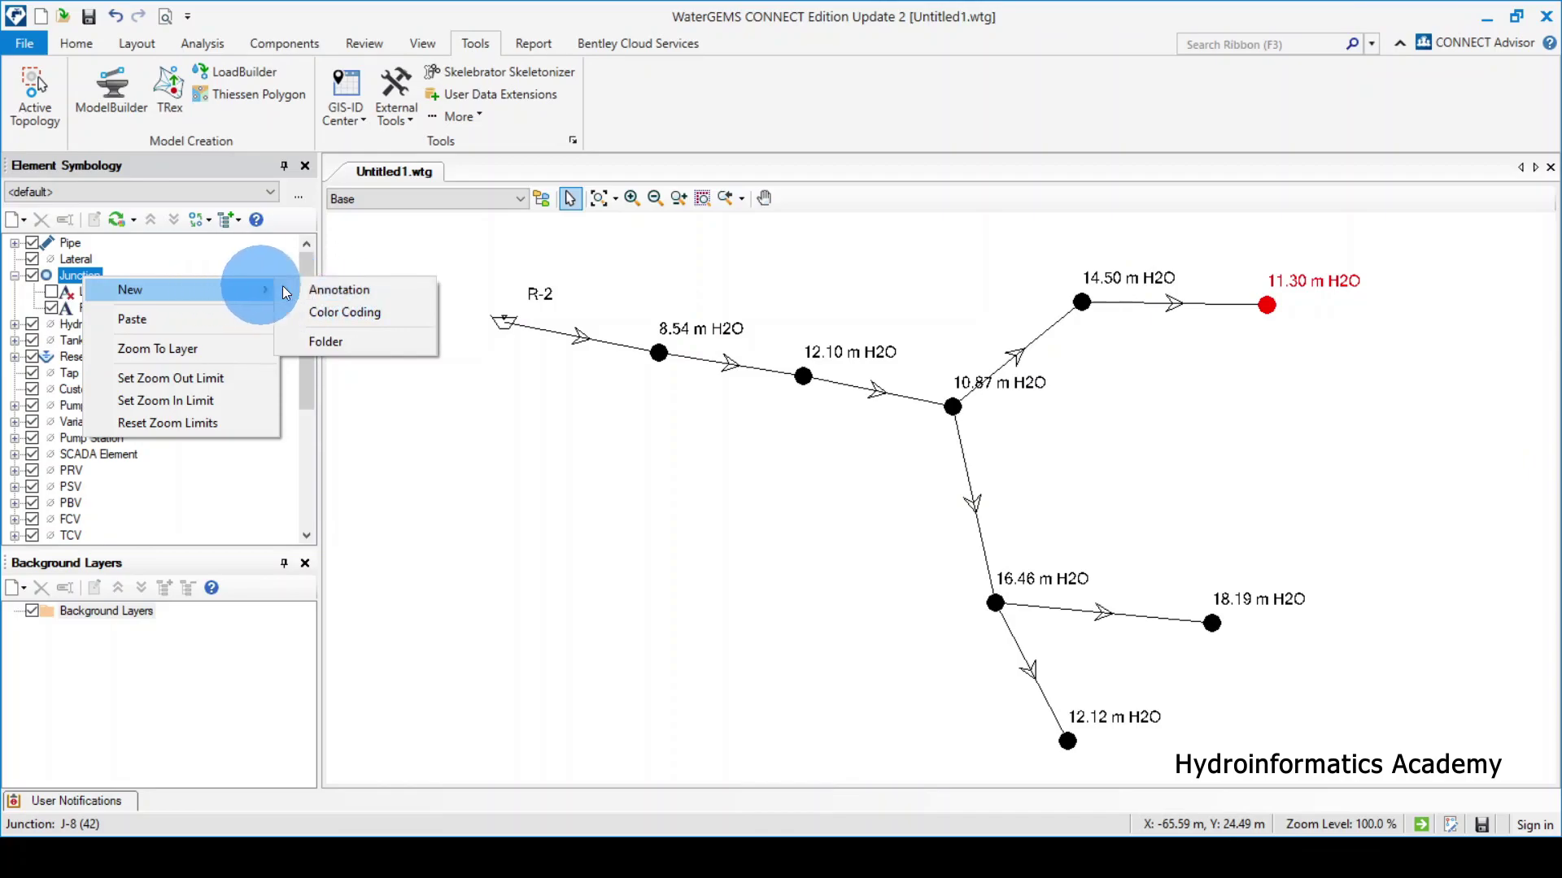
# - Create a new color coding for the junctions using the Pressure field from the results, keeping all elements selected
pyautogui.click(363, 311)
pyautogui.moveTo(890, 246); pyautogui.dragTo(908, 169)
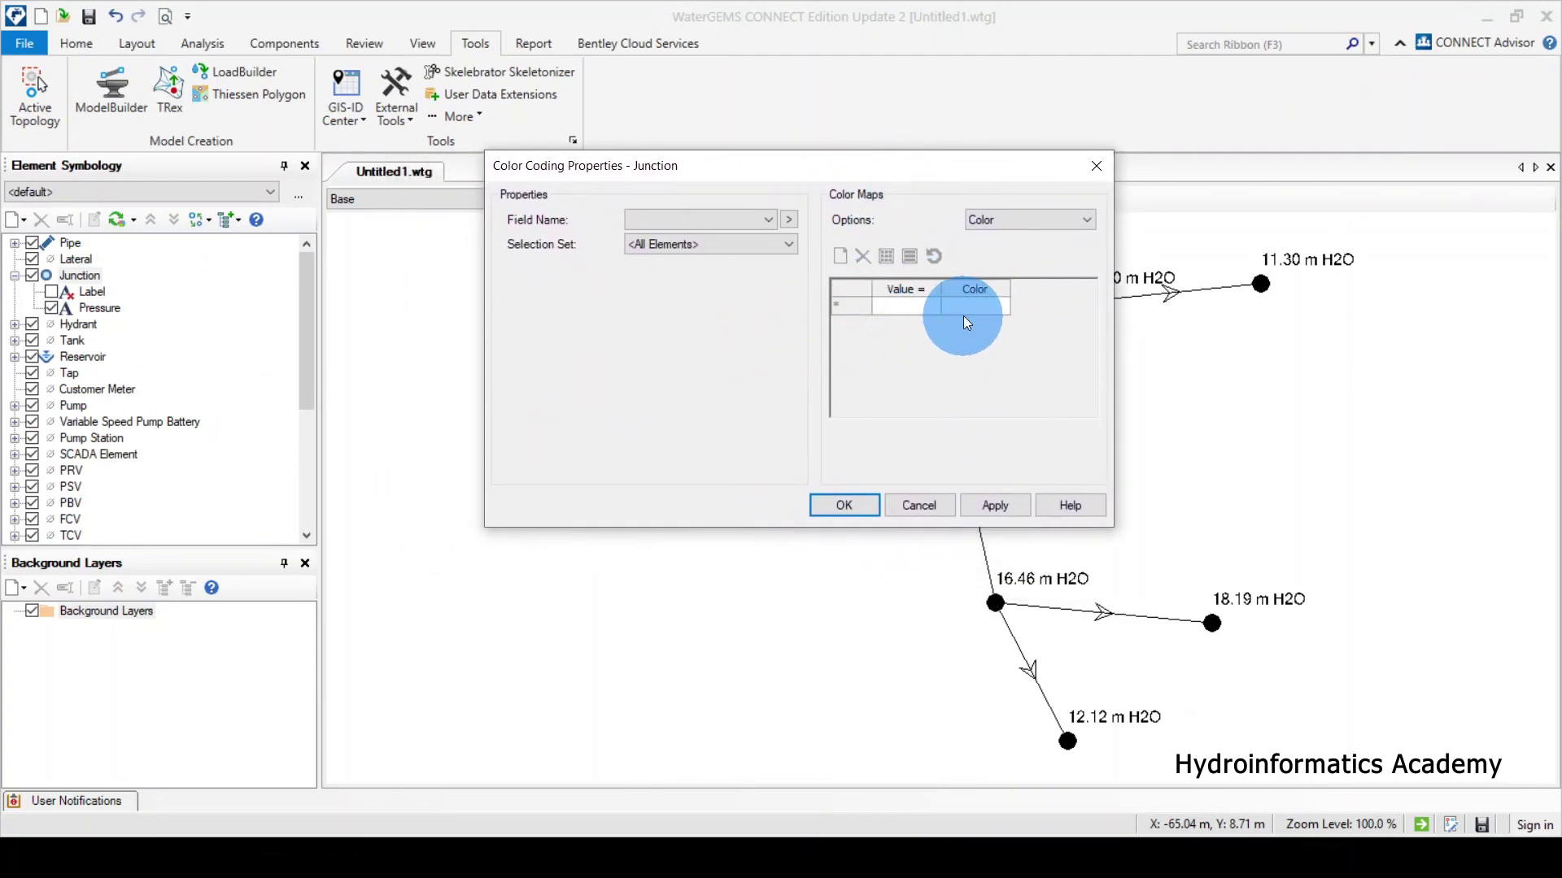
pyautogui.click(1008, 221)
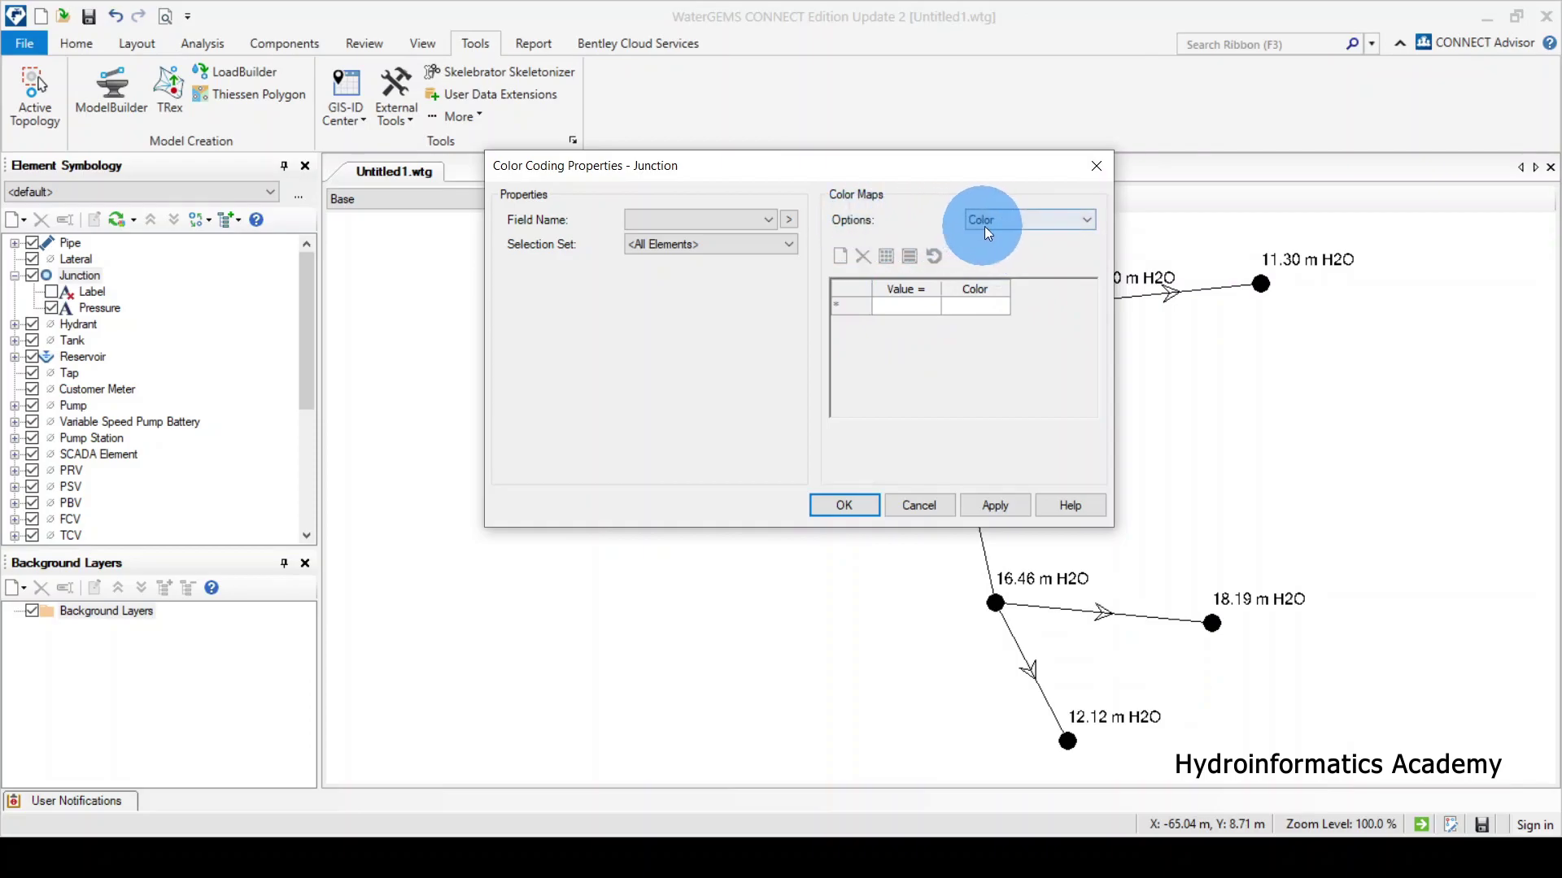
pyautogui.click(984, 228)
pyautogui.click(947, 222)
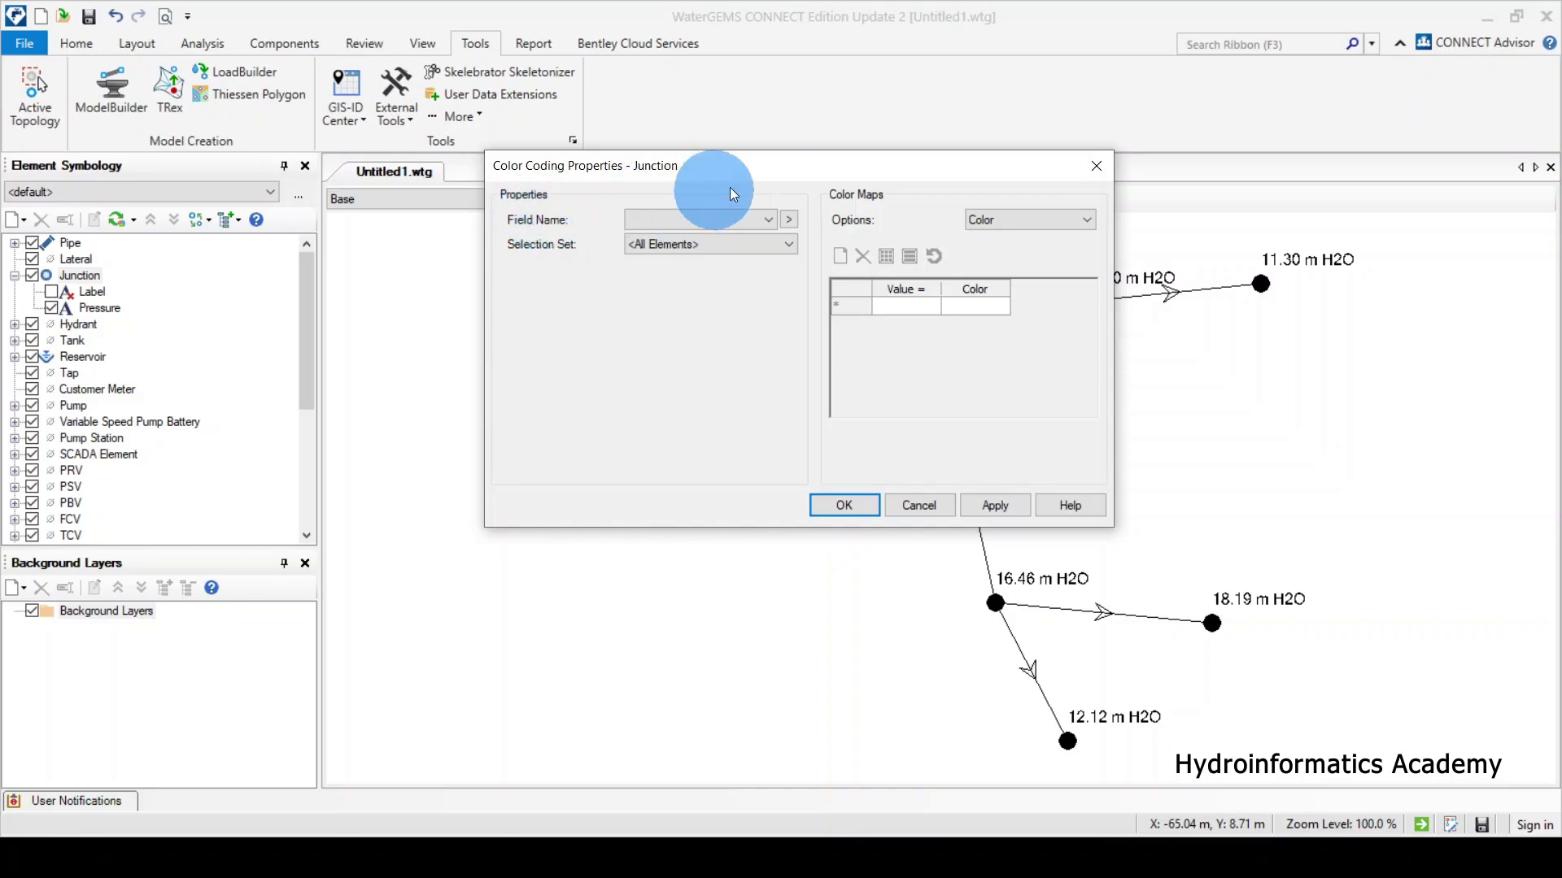
pyautogui.moveTo(753, 172); pyautogui.dragTo(577, 358)
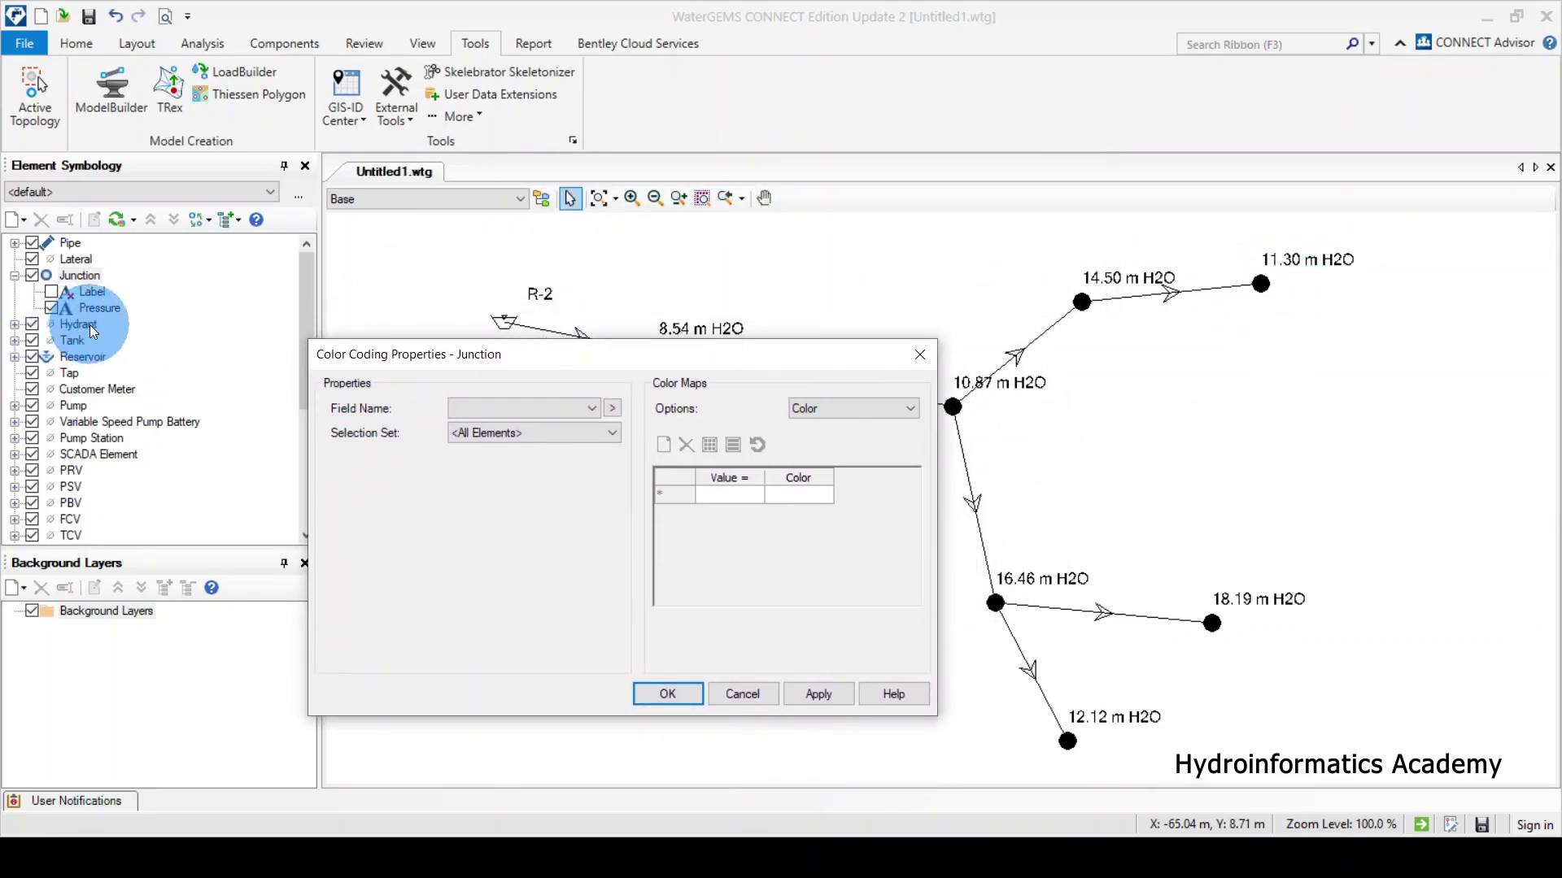
pyautogui.moveTo(694, 354); pyautogui.dragTo(720, 262)
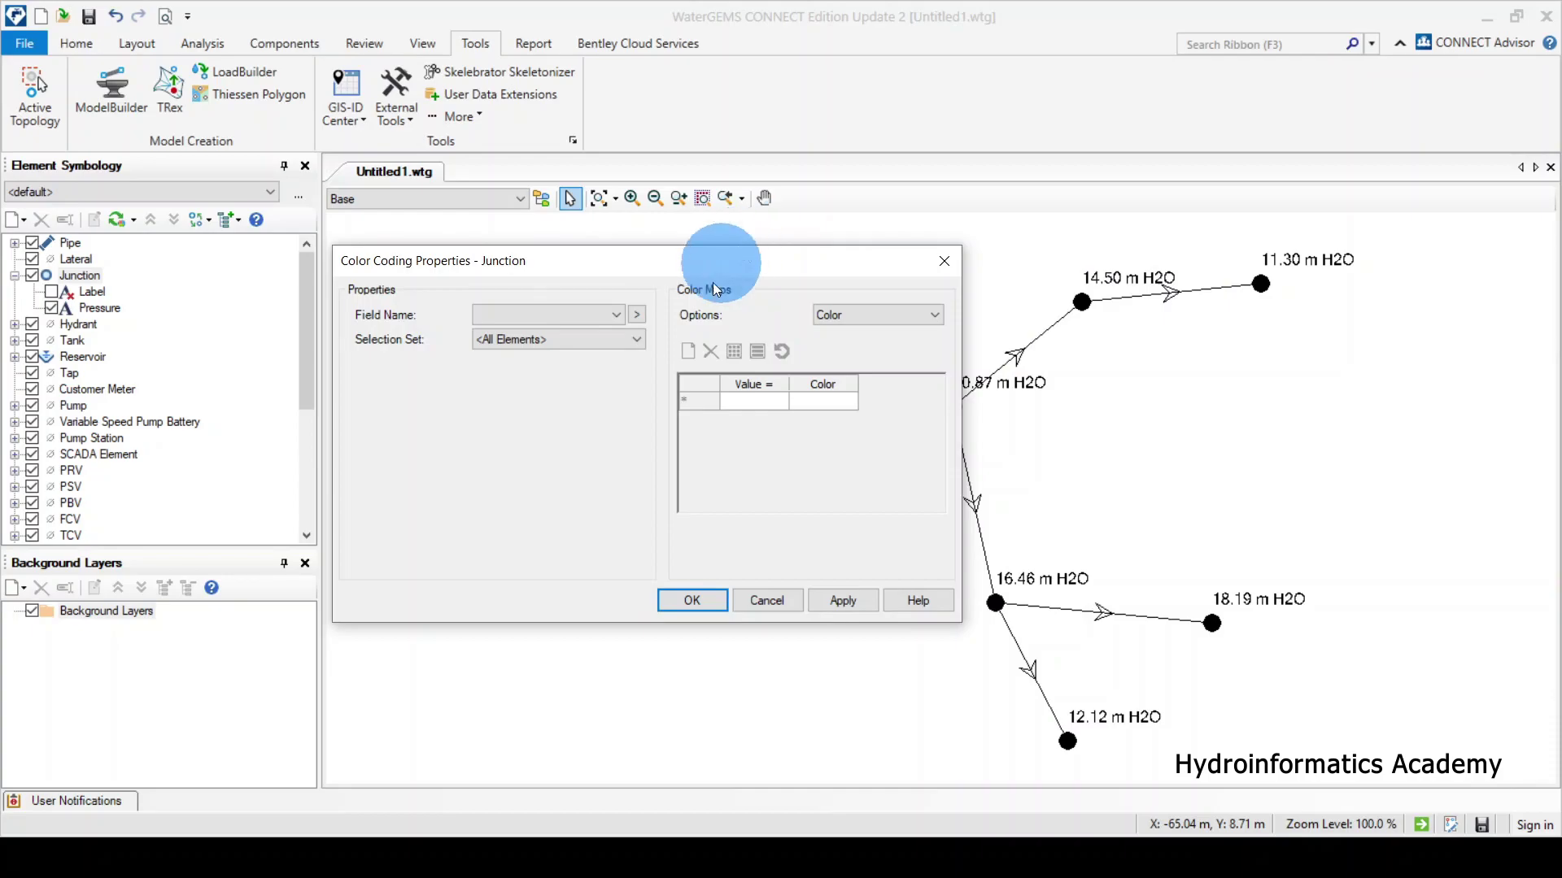
pyautogui.click(636, 314)
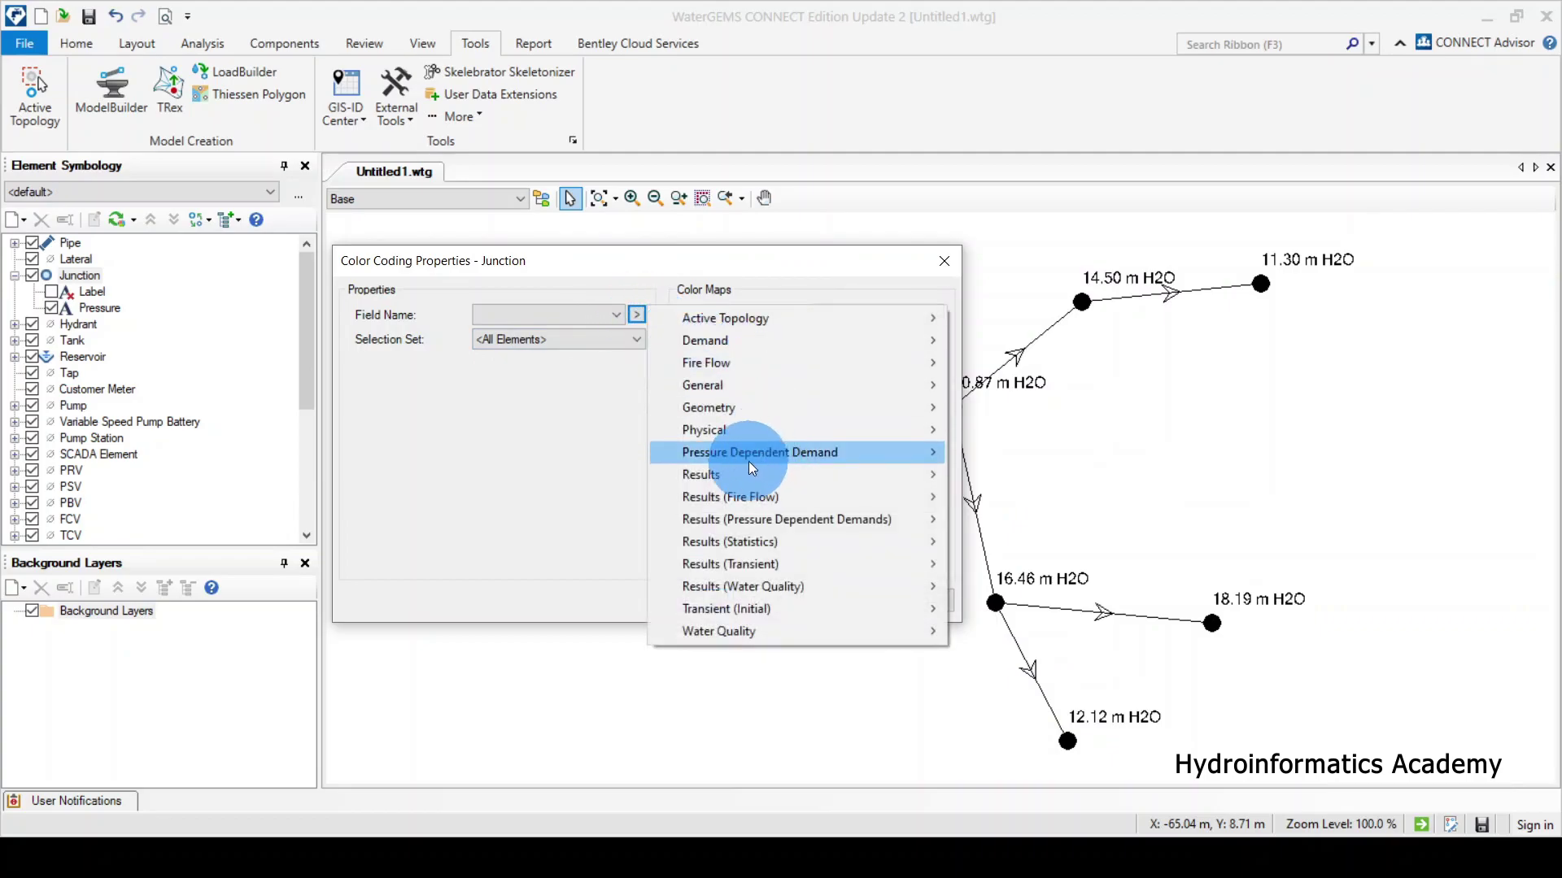
pyautogui.moveTo(750, 480)
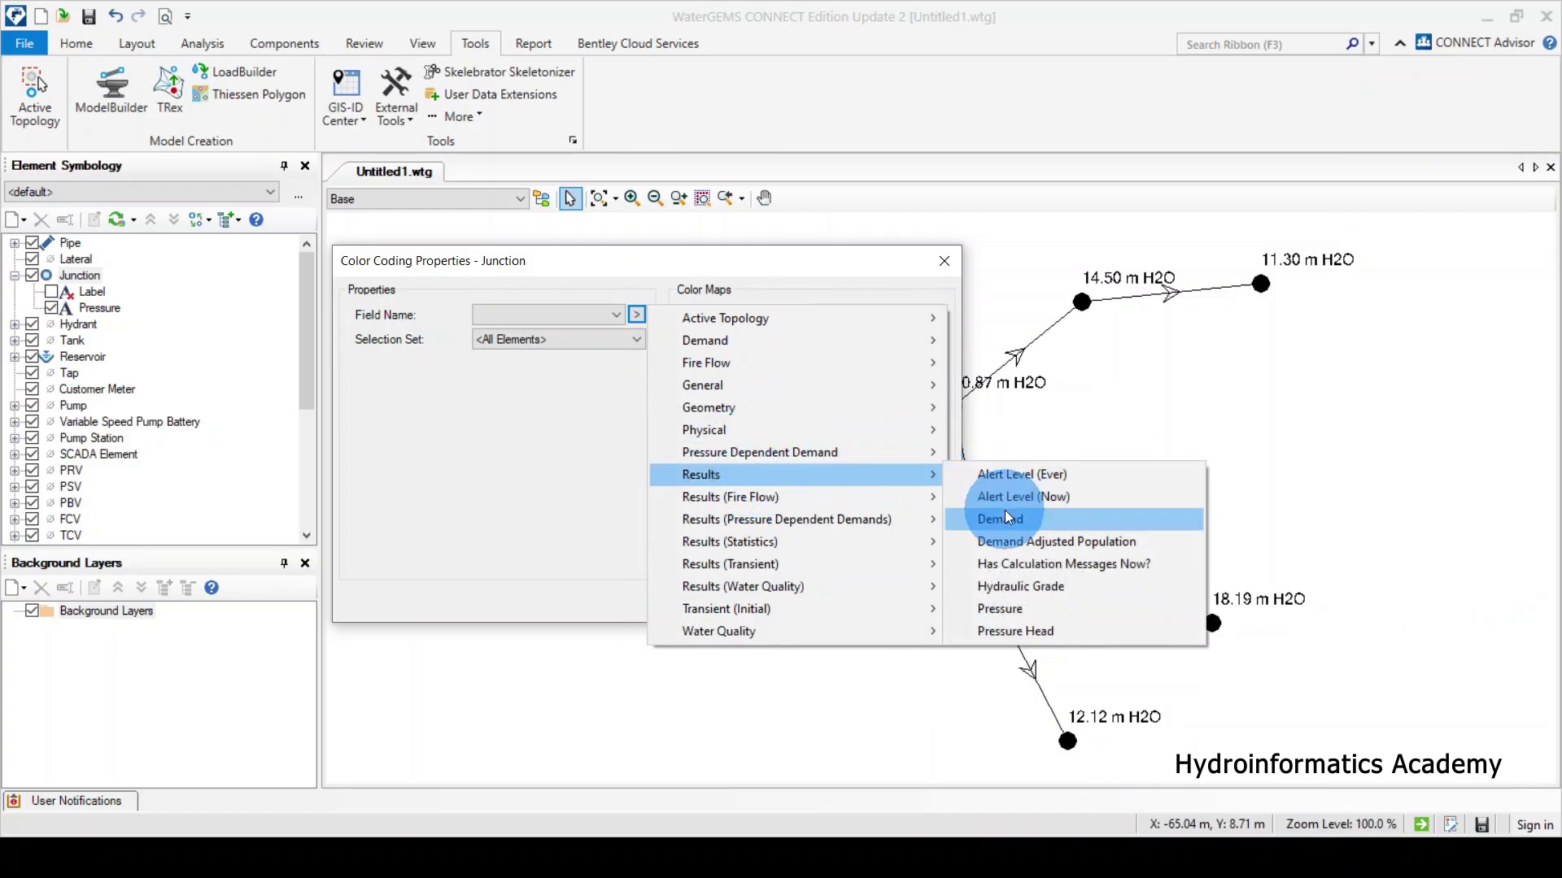
pyautogui.click(1016, 609)
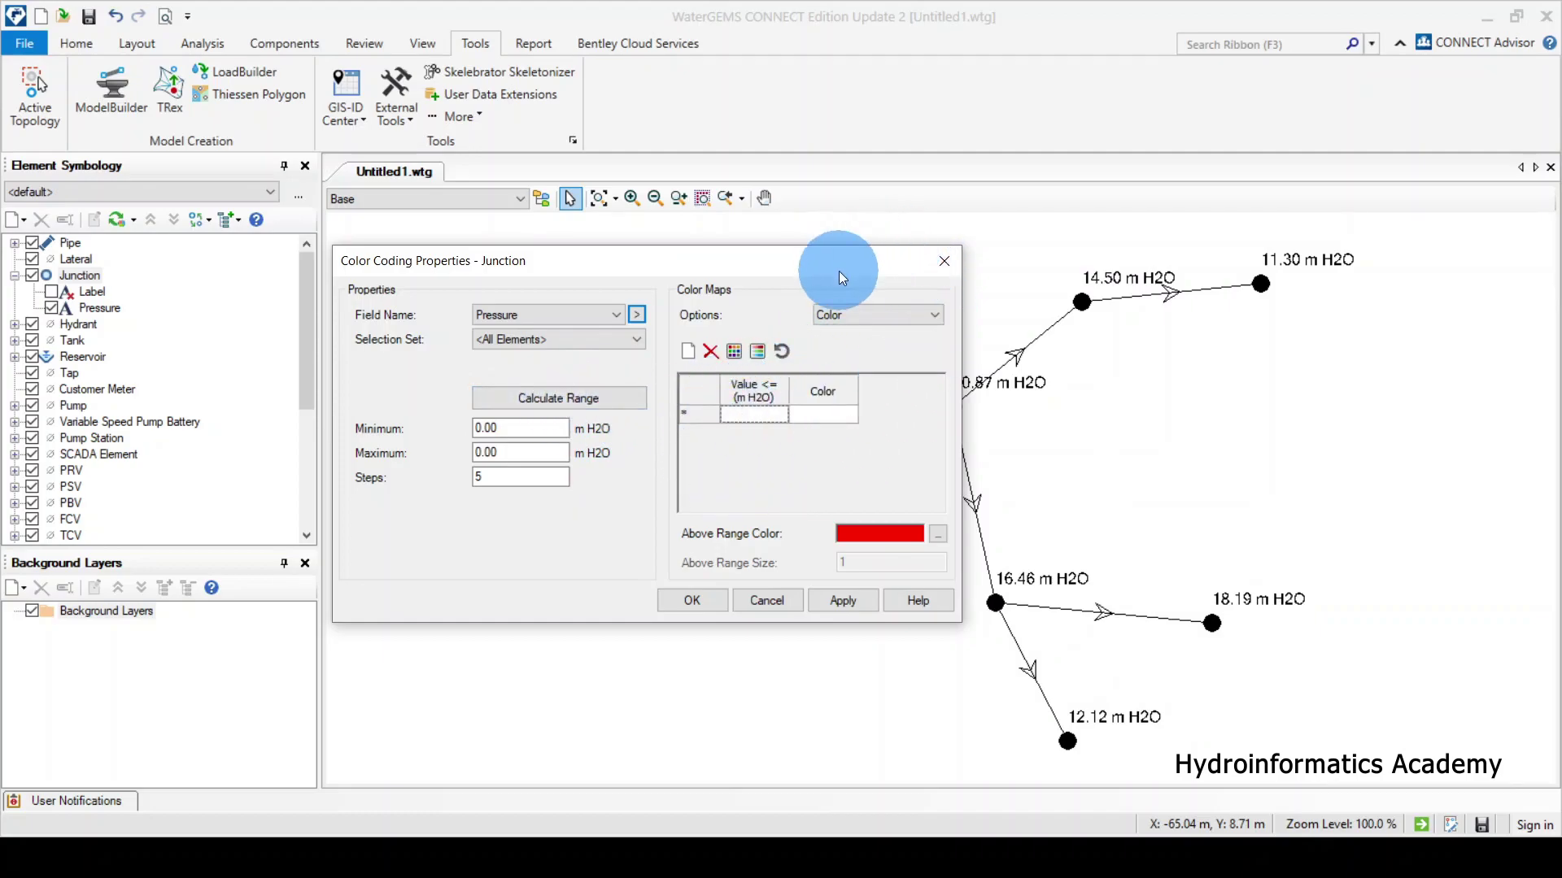
# - Add a first color map range for pressures up to 9.99 m H2O and color it red
pyautogui.moveTo(838, 271); pyautogui.dragTo(927, 124)
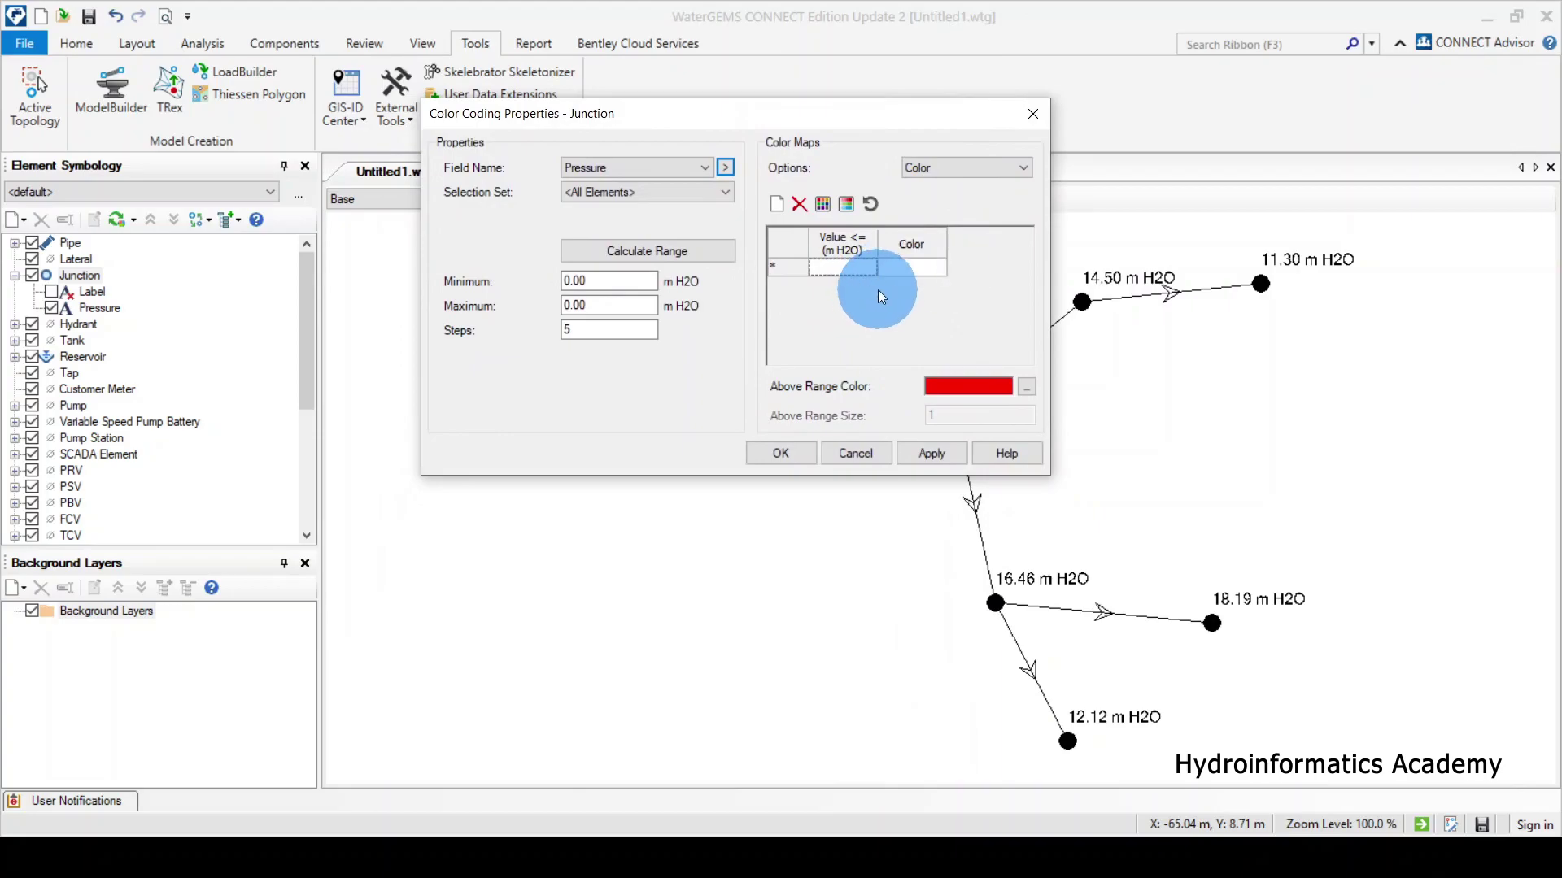
pyautogui.click(855, 268)
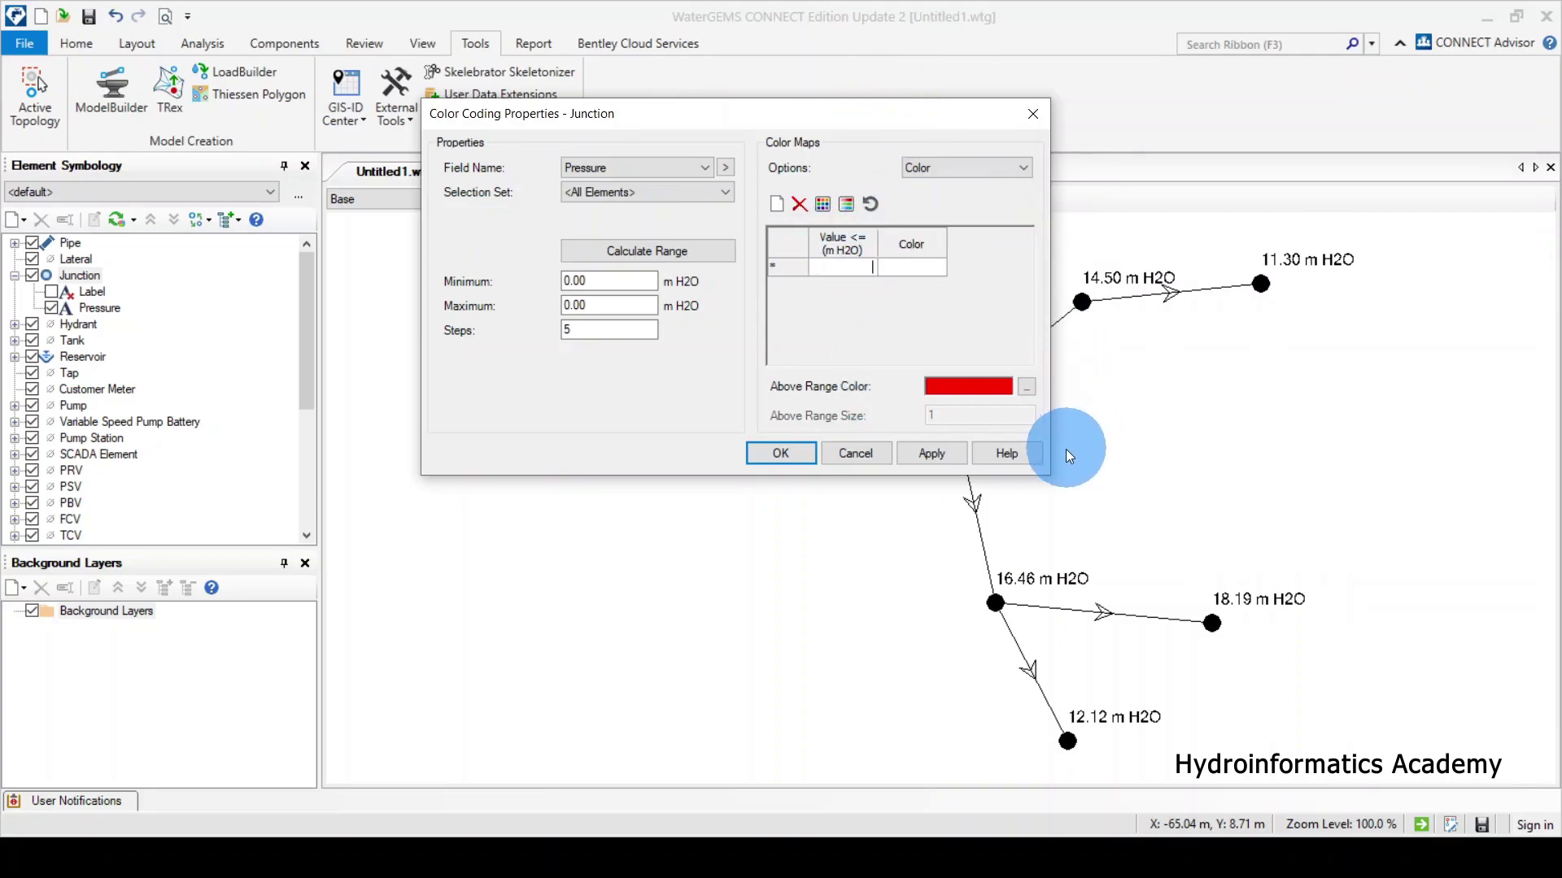
pyautogui.click(834, 266)
pyautogui.click(830, 241)
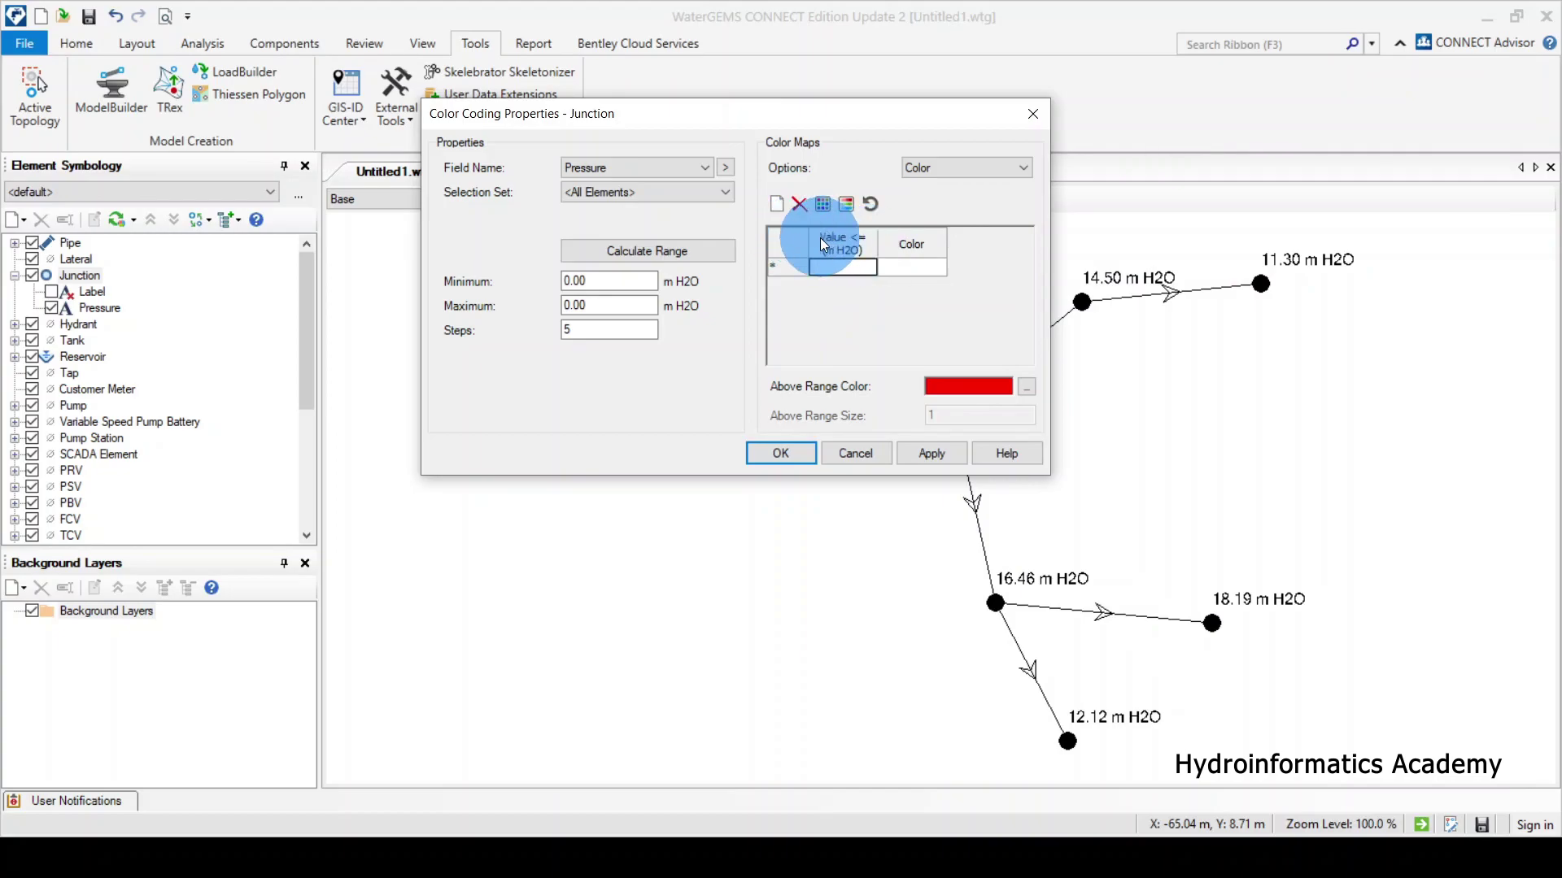
pyautogui.click(854, 268)
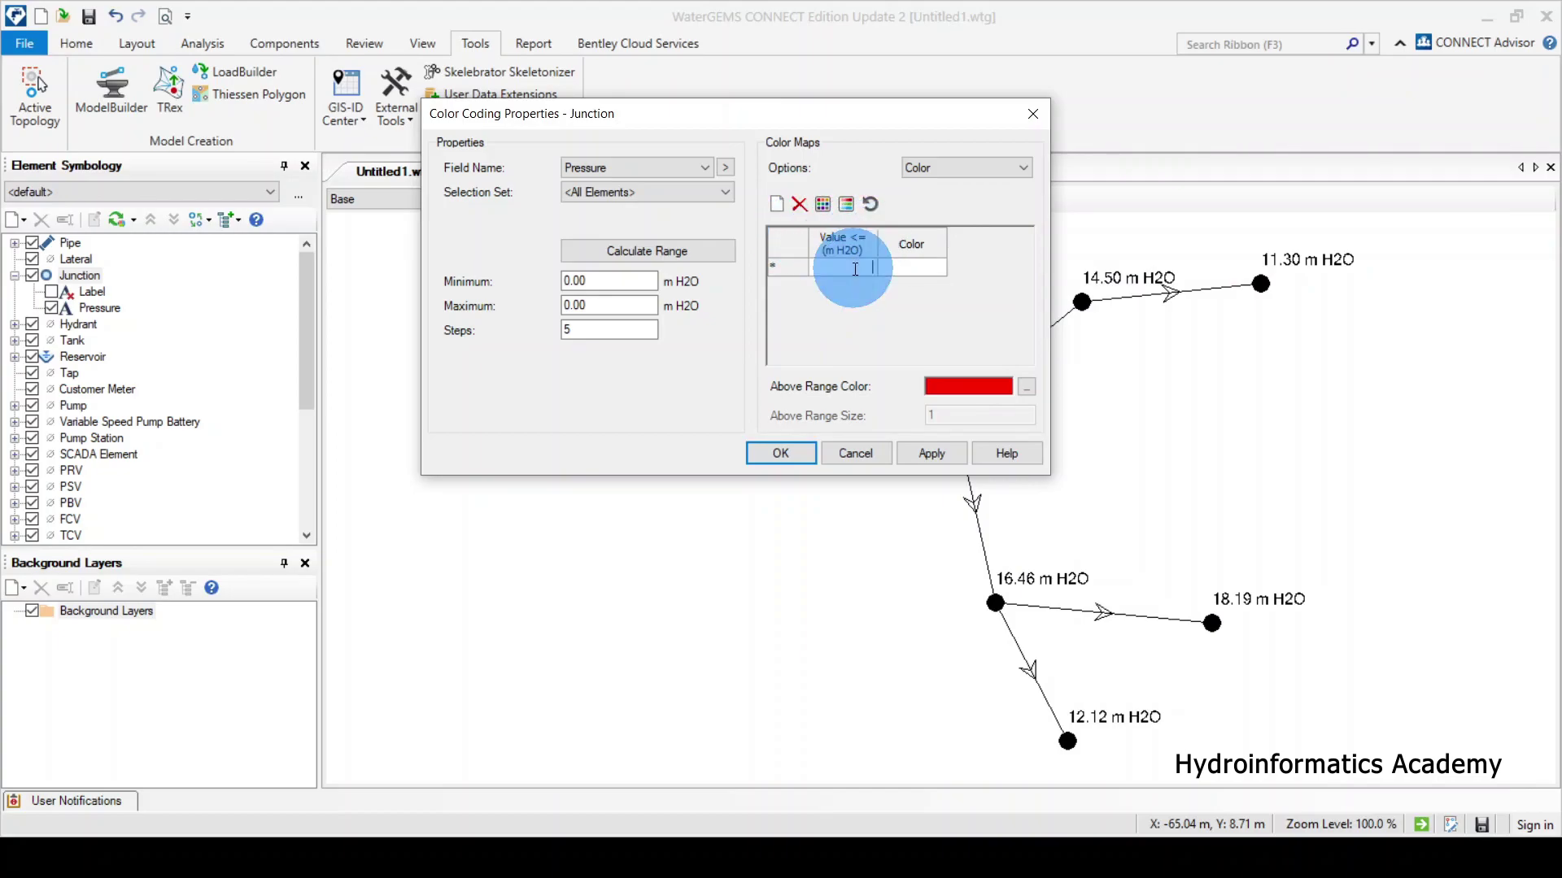
pyautogui.write('9.99')
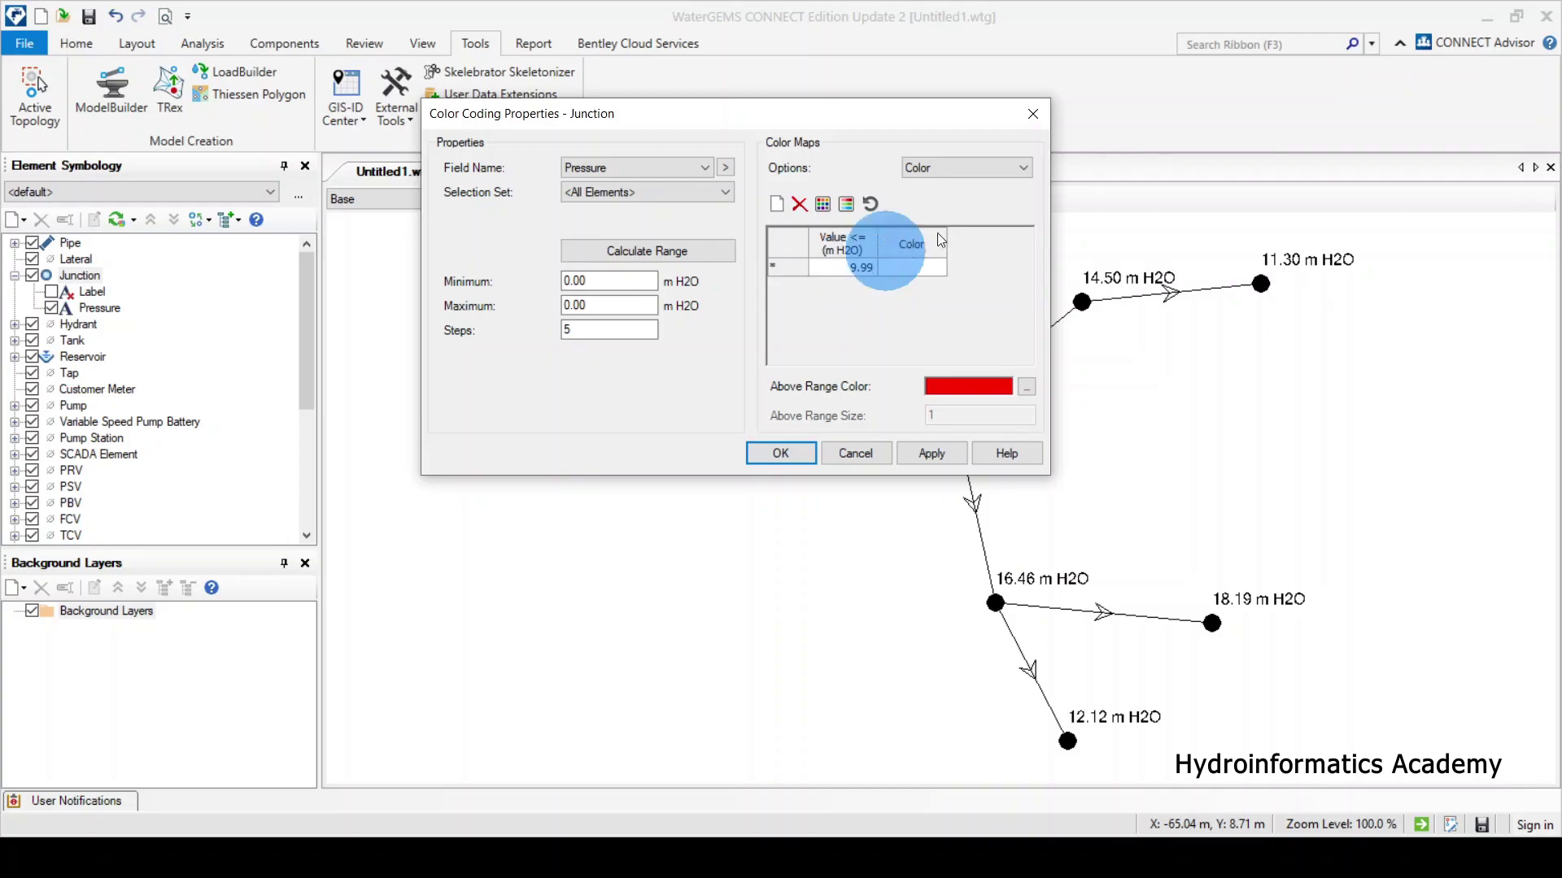
pyautogui.click(930, 268)
pyautogui.click(931, 267)
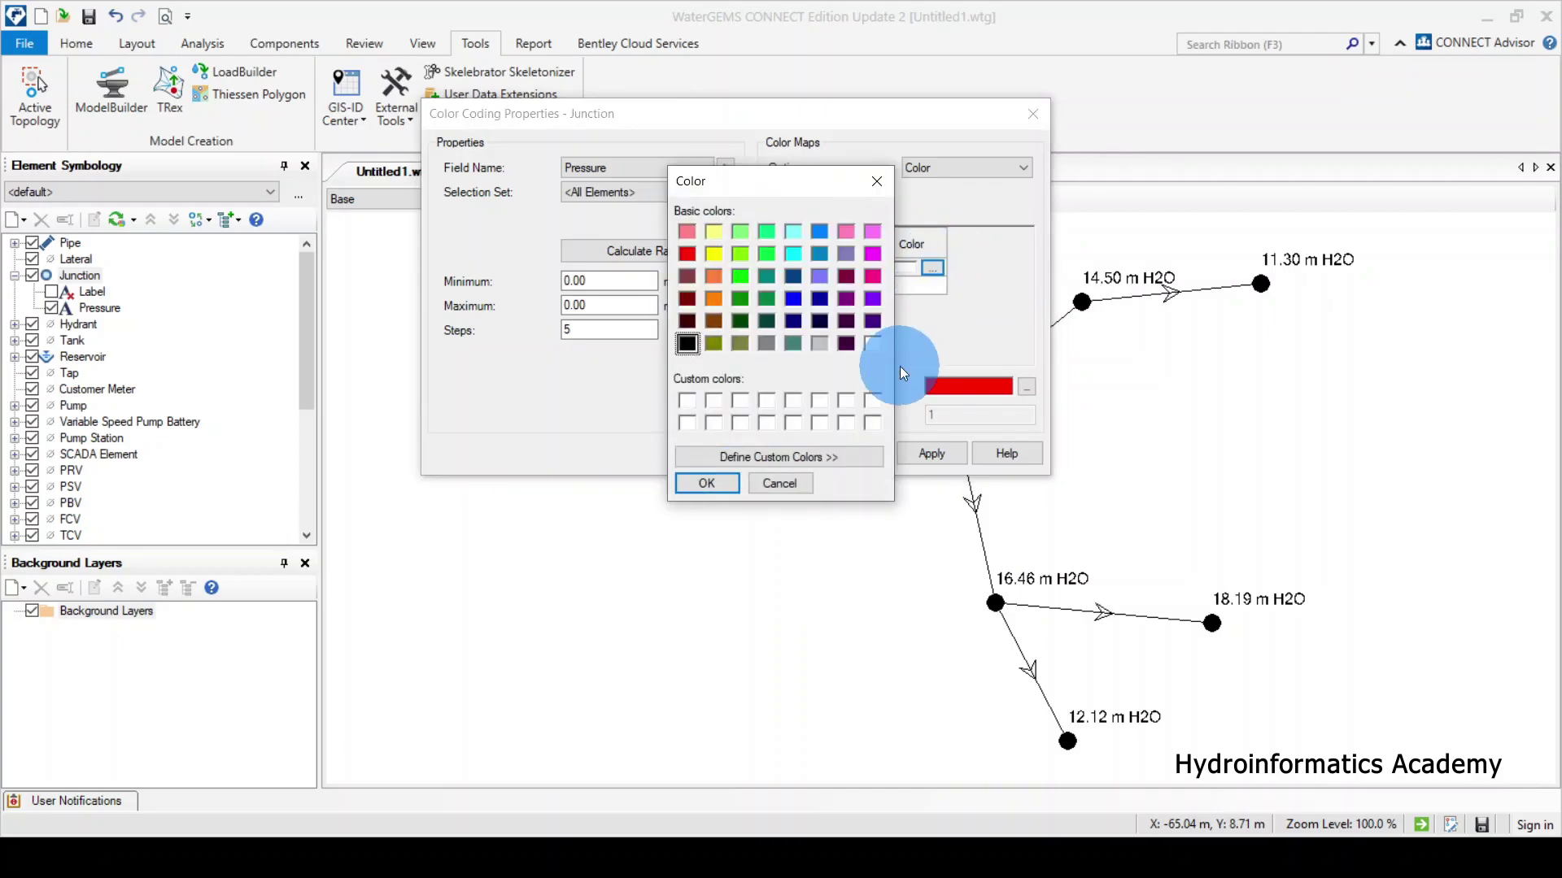
pyautogui.click(690, 256)
pyautogui.click(714, 481)
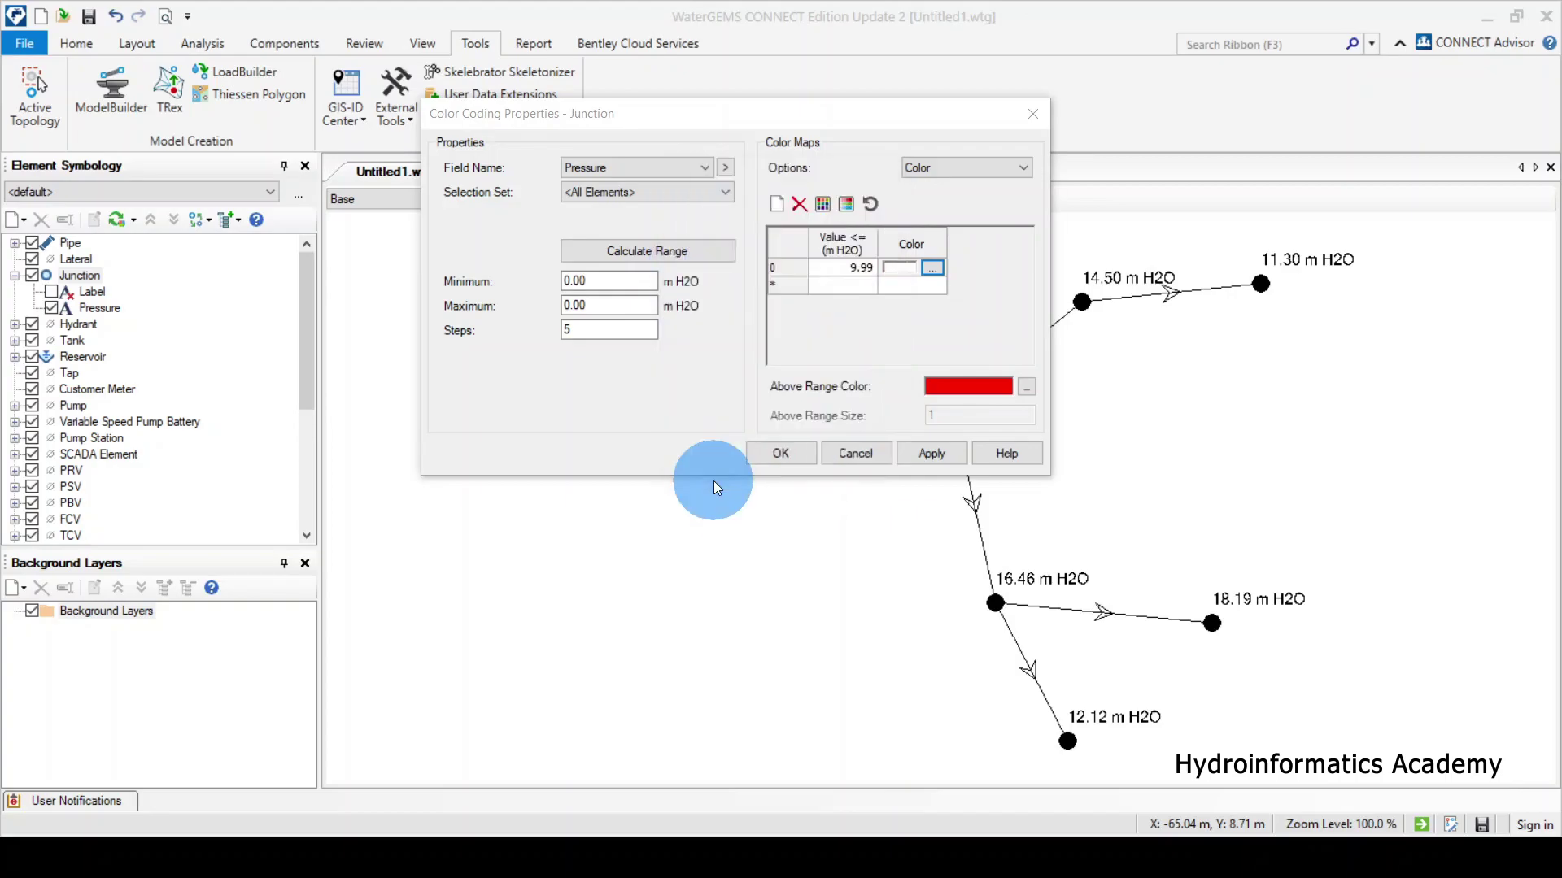
# - Add a second color map range for pressures up to 30 m H2O and color it magenta
pyautogui.click(860, 286)
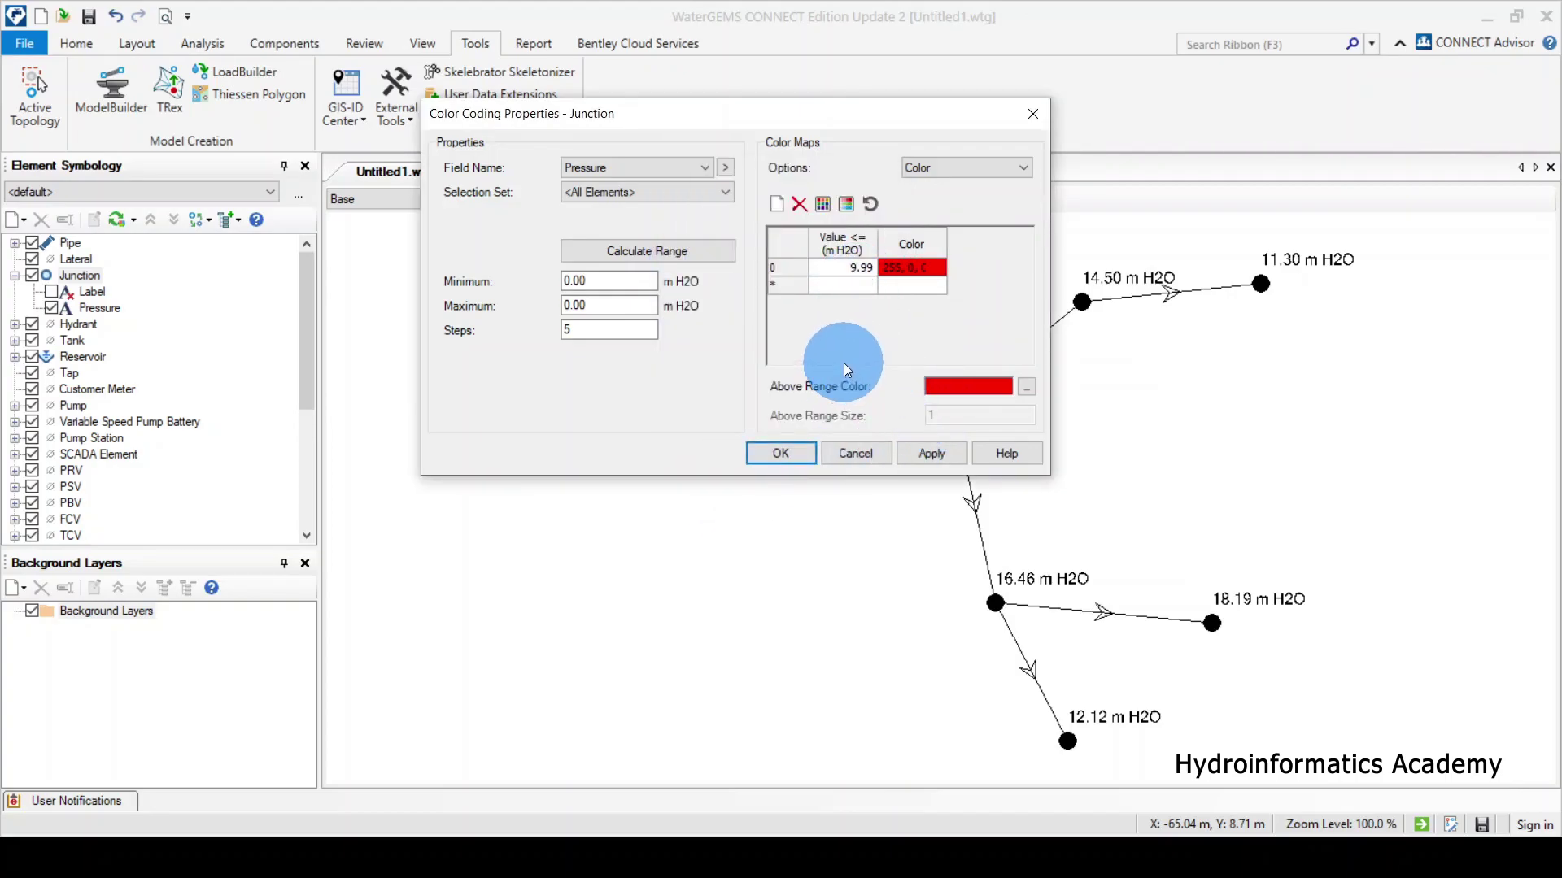
pyautogui.write('30')
pyautogui.click(919, 286)
pyautogui.click(932, 289)
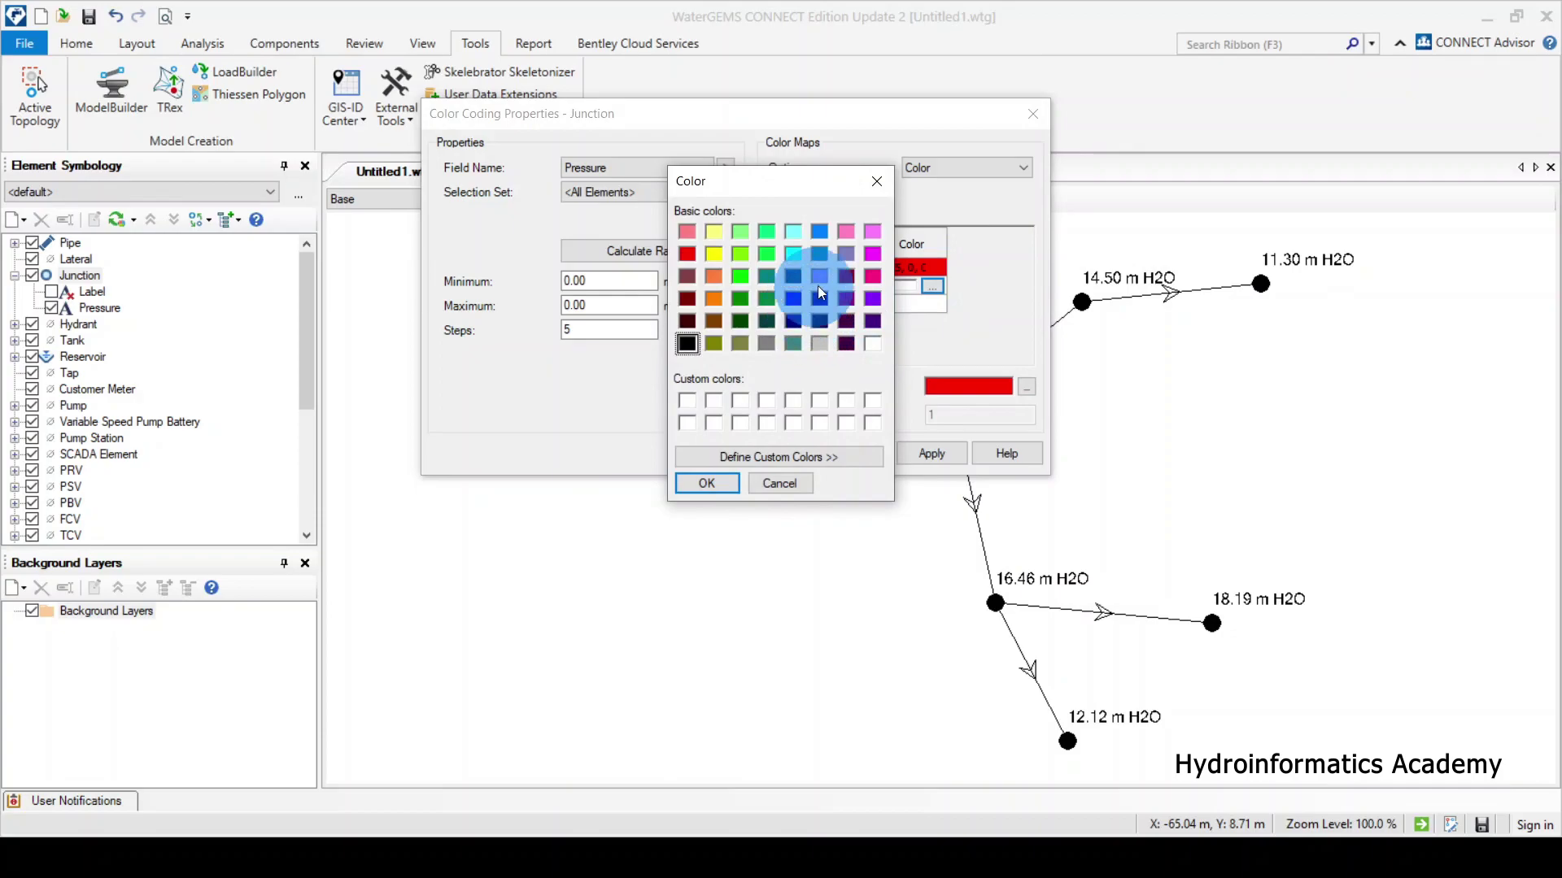
pyautogui.click(872, 257)
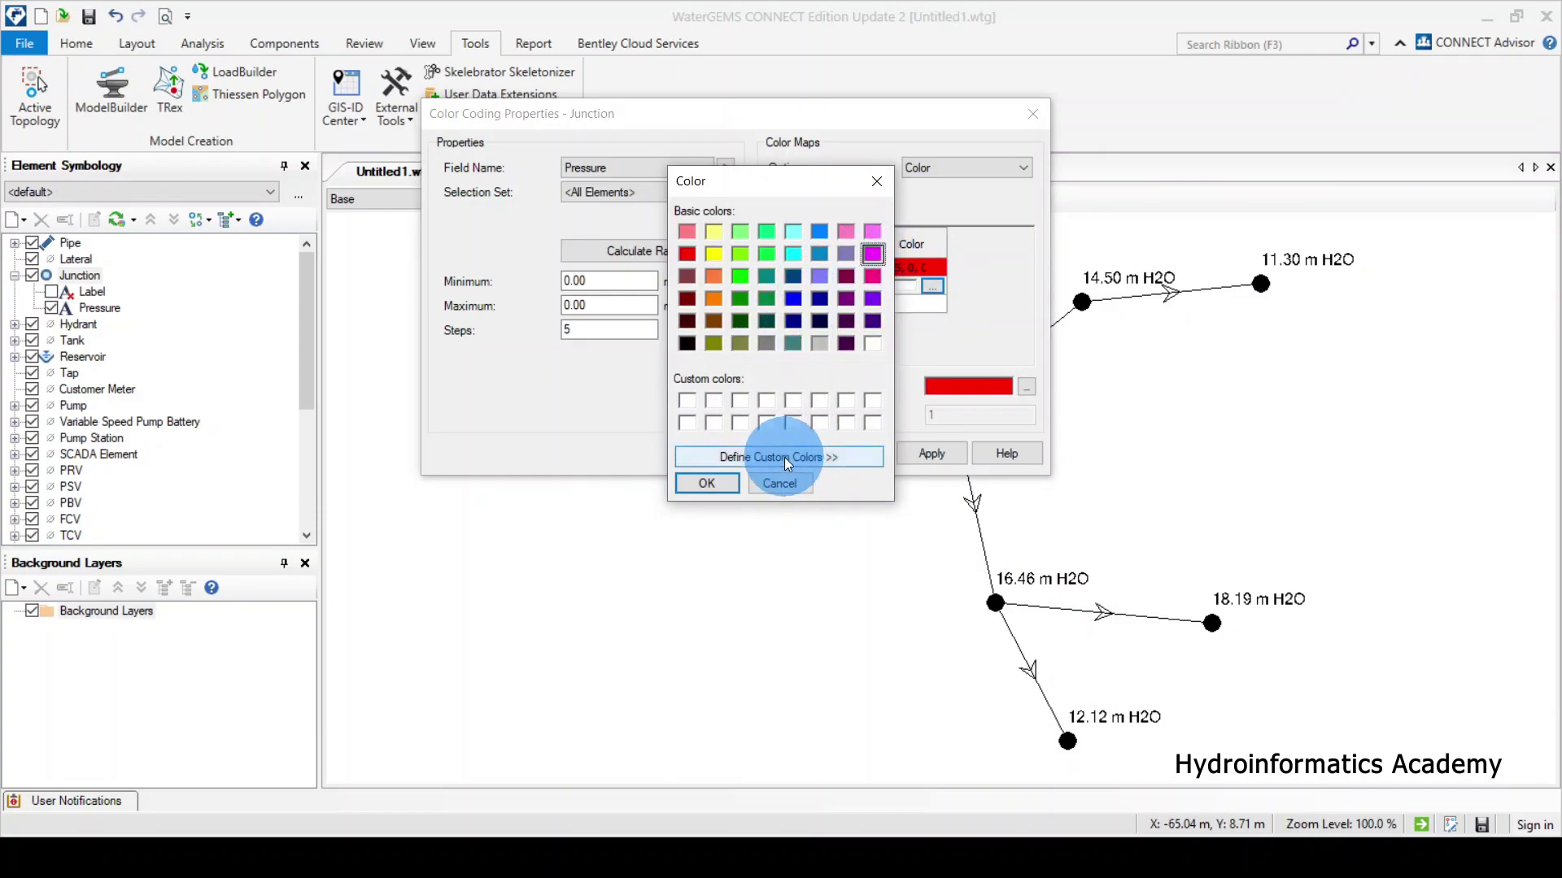
pyautogui.click(722, 481)
pyautogui.click(846, 319)
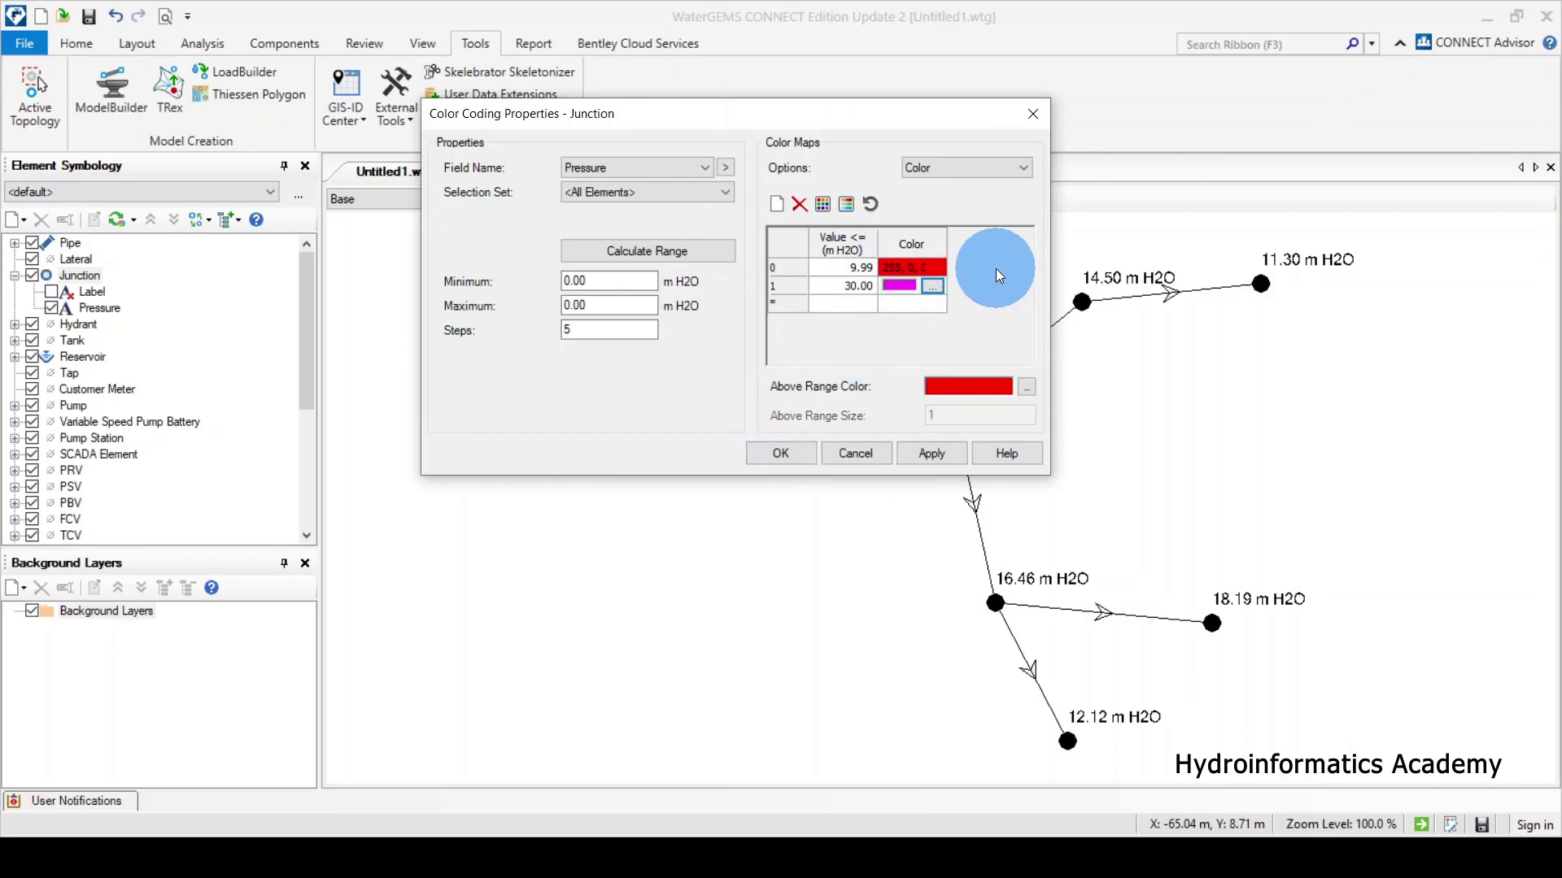
pyautogui.click(846, 271)
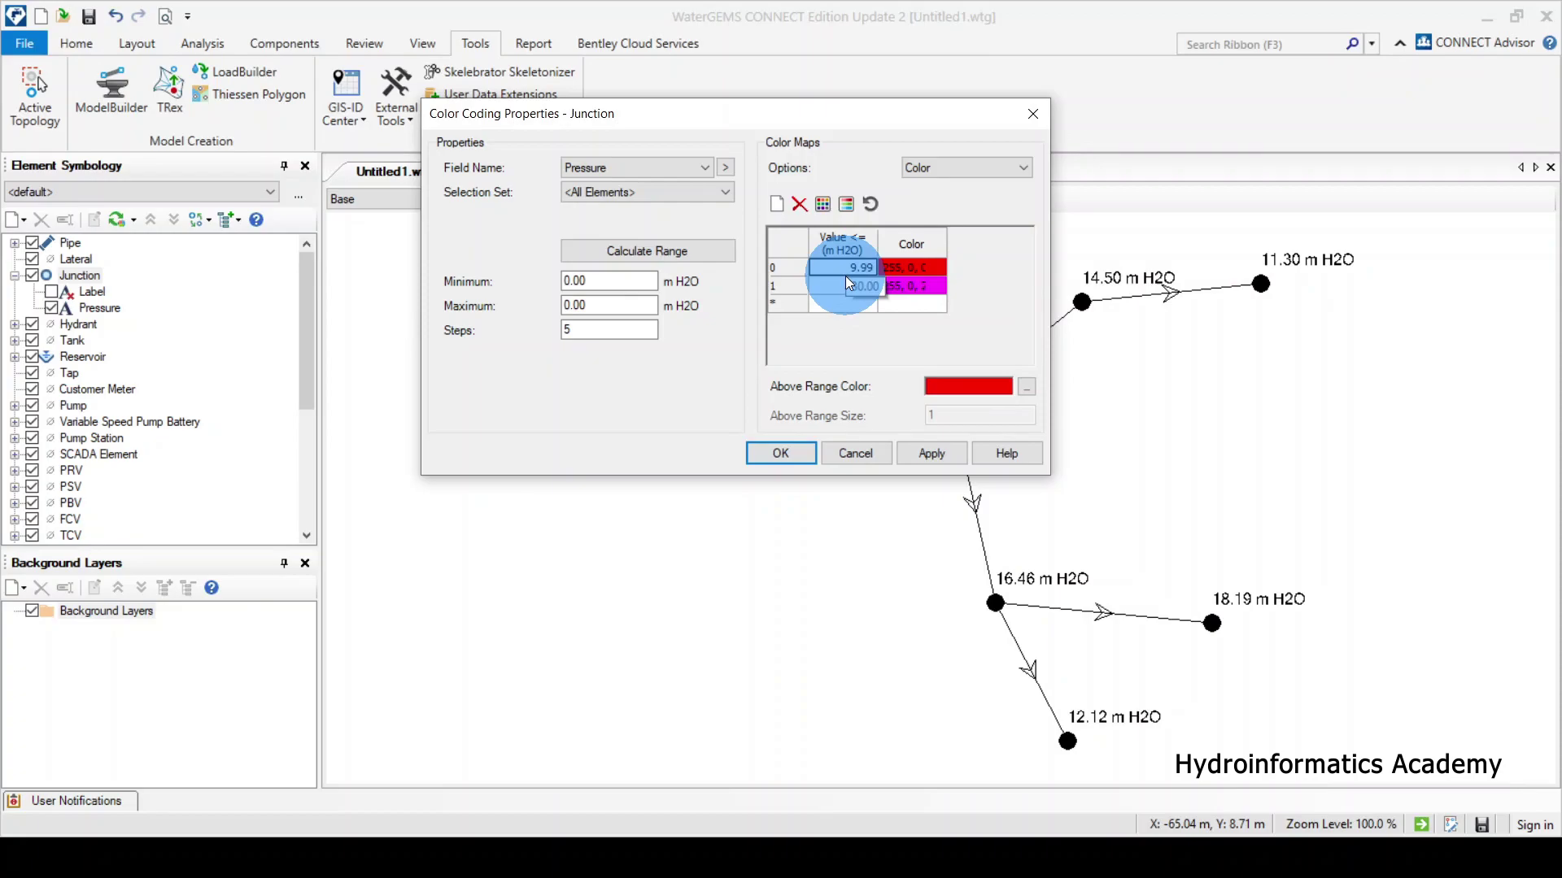
pyautogui.click(851, 325)
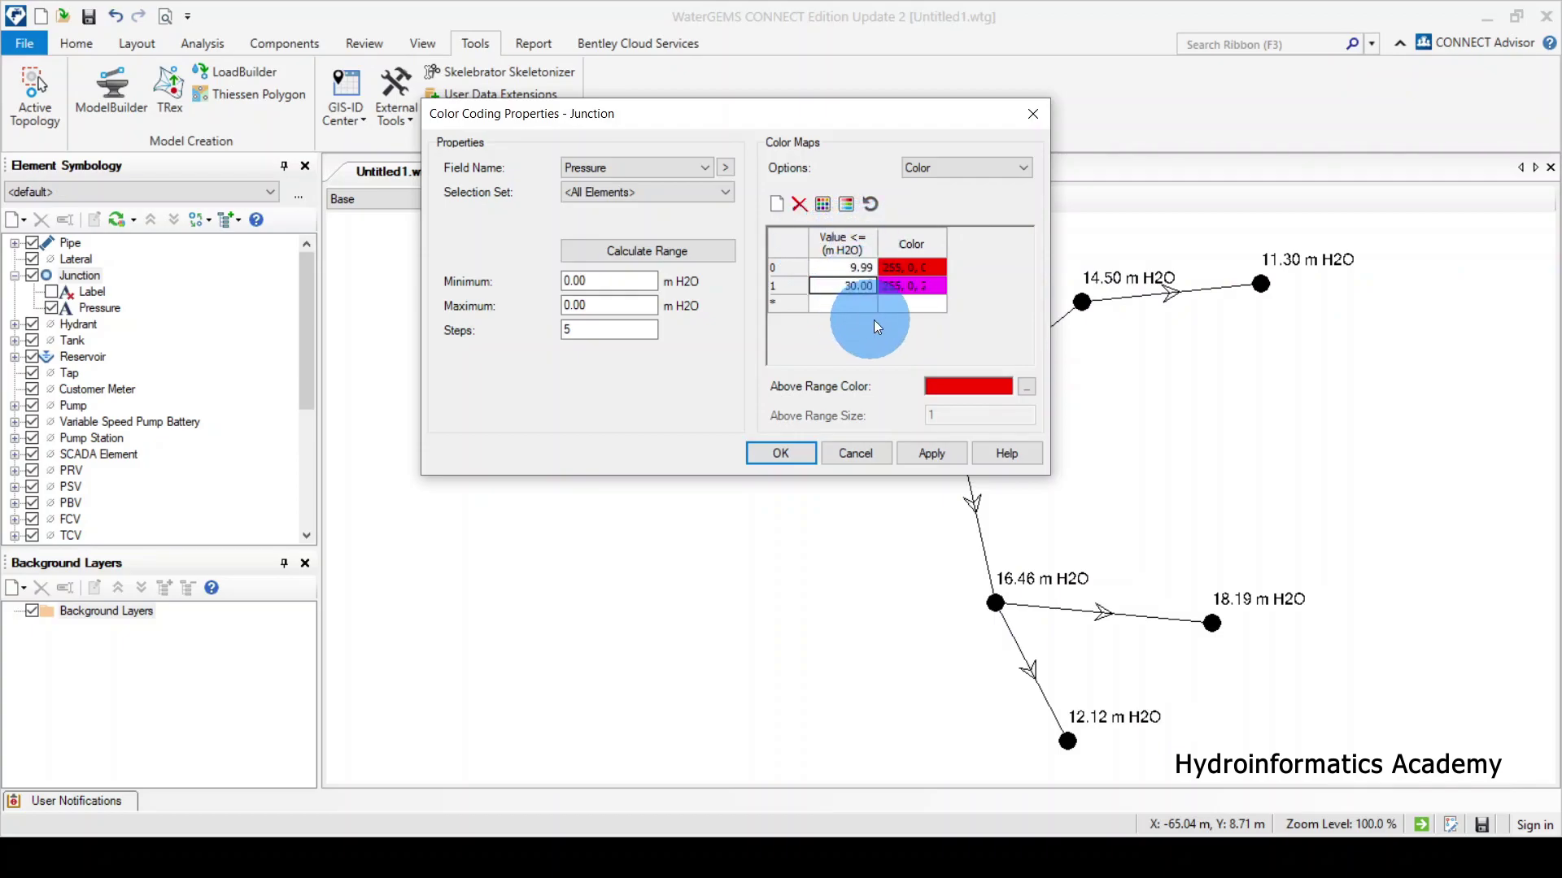
pyautogui.click(909, 290)
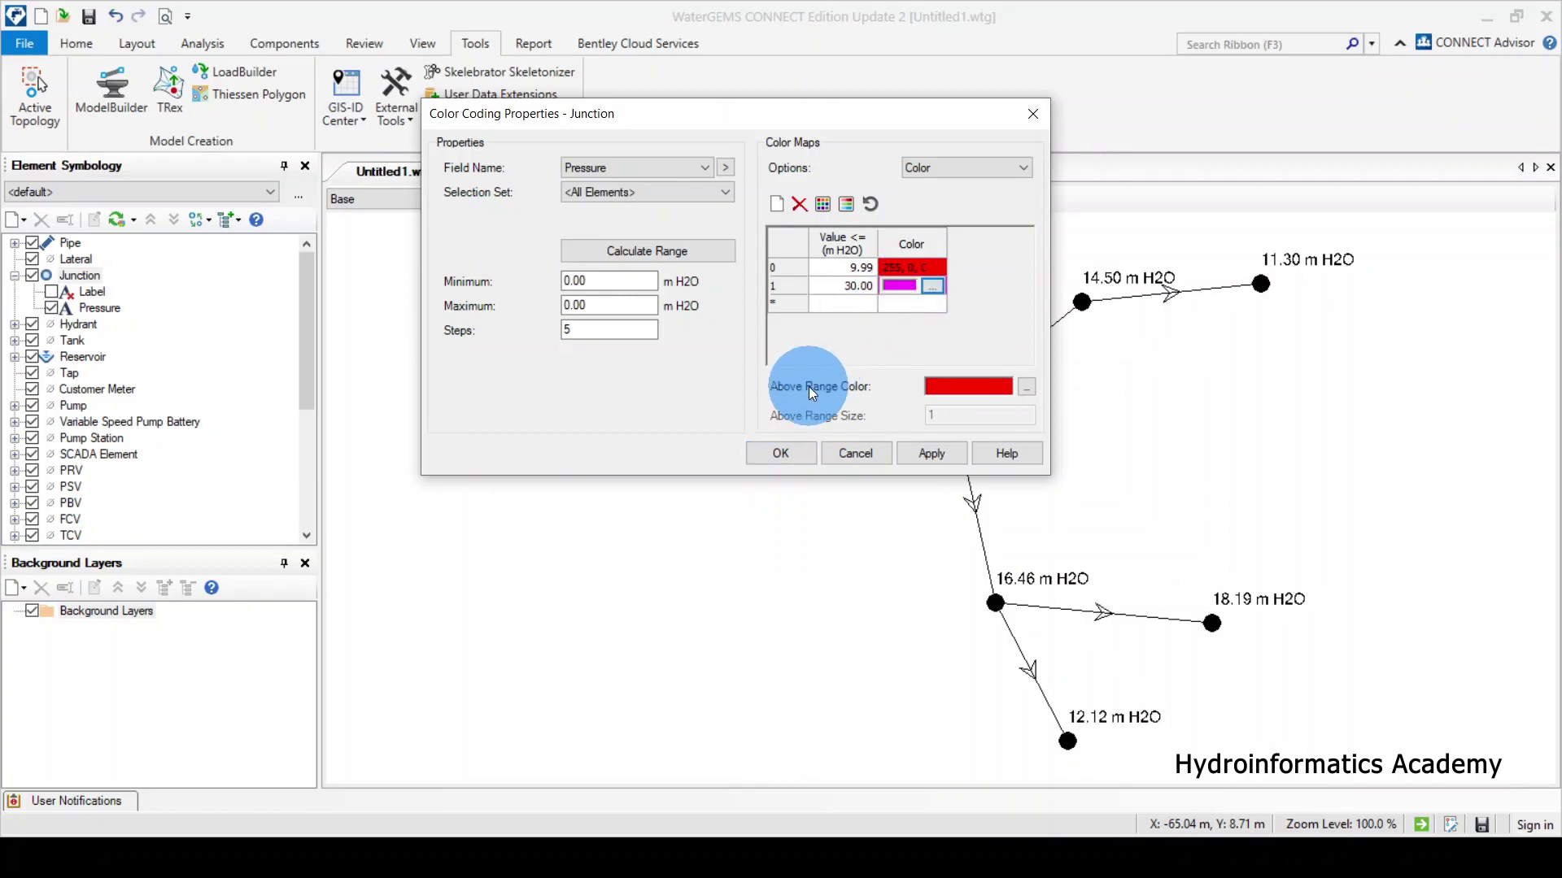
# - Add a third color map range for pressures up to 100 m H2O and color it red
pyautogui.click(851, 304)
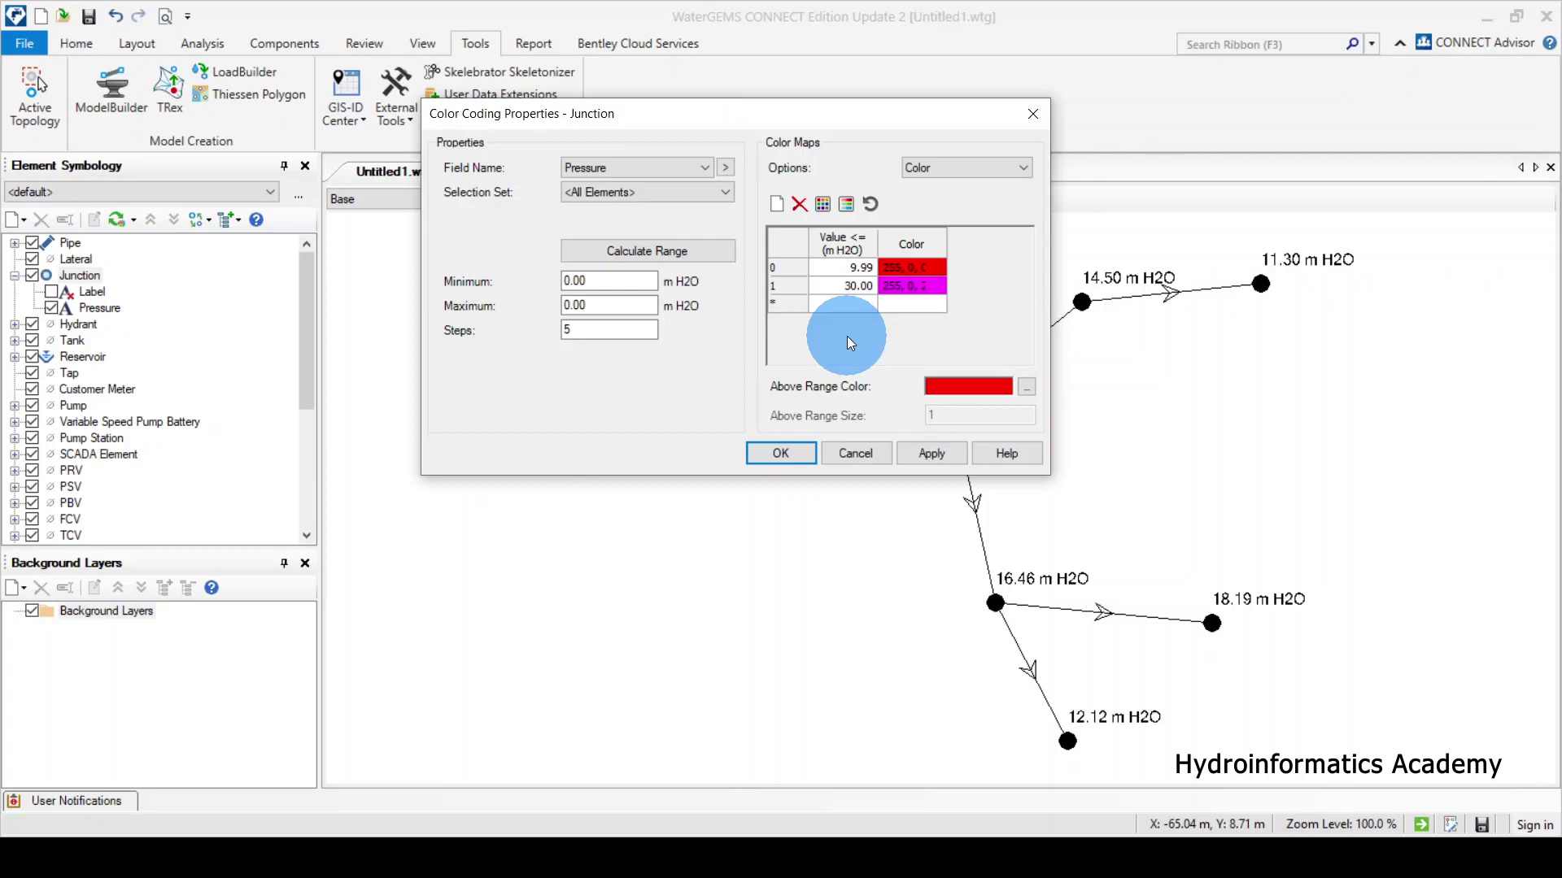
pyautogui.write('100')
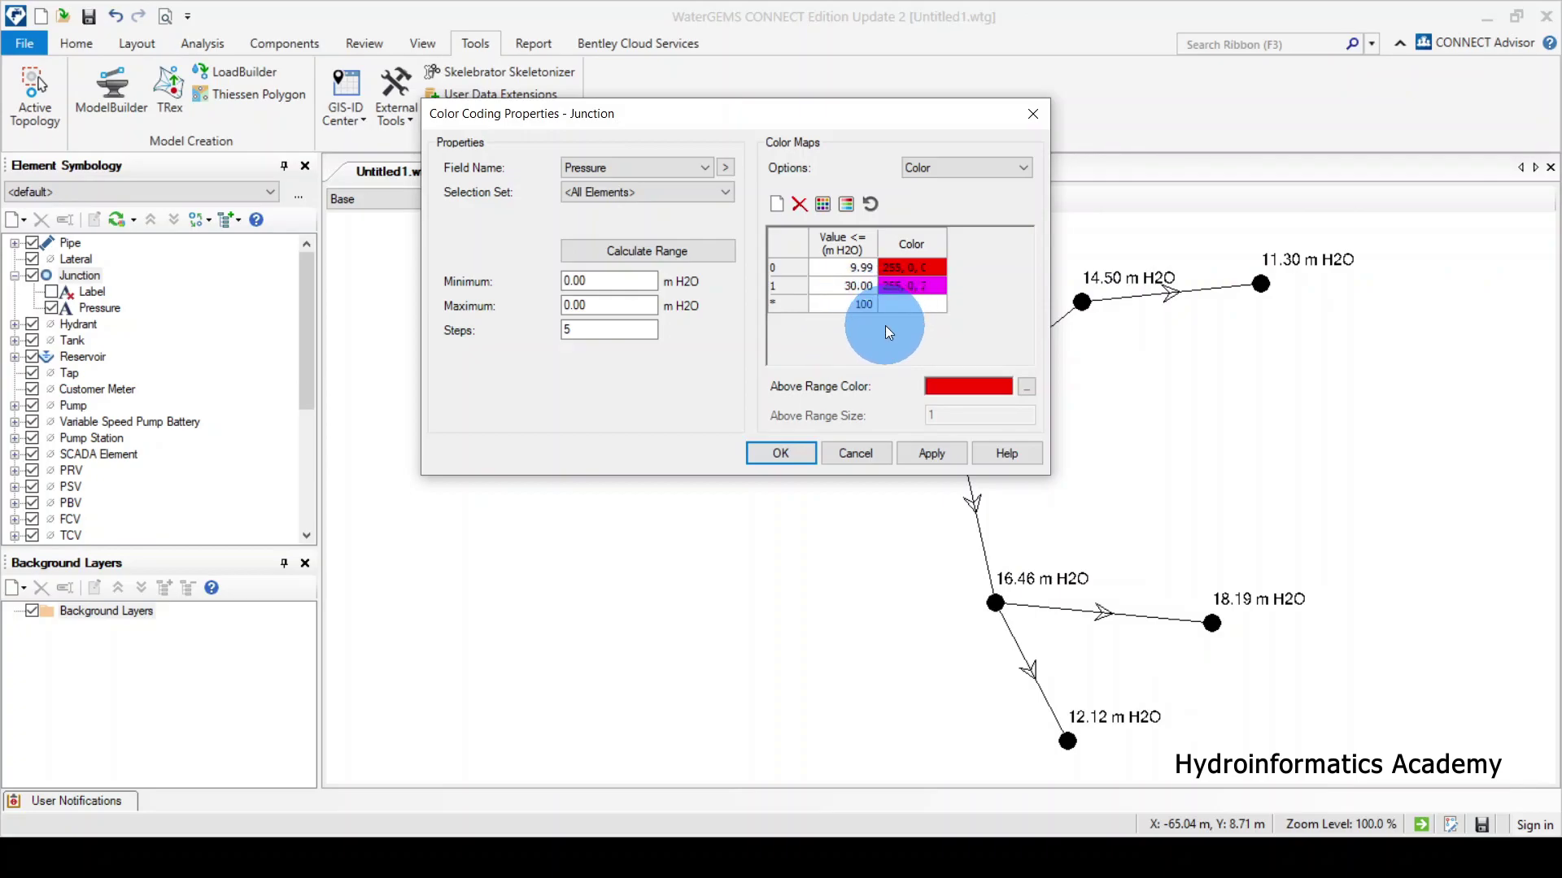
pyautogui.click(903, 308)
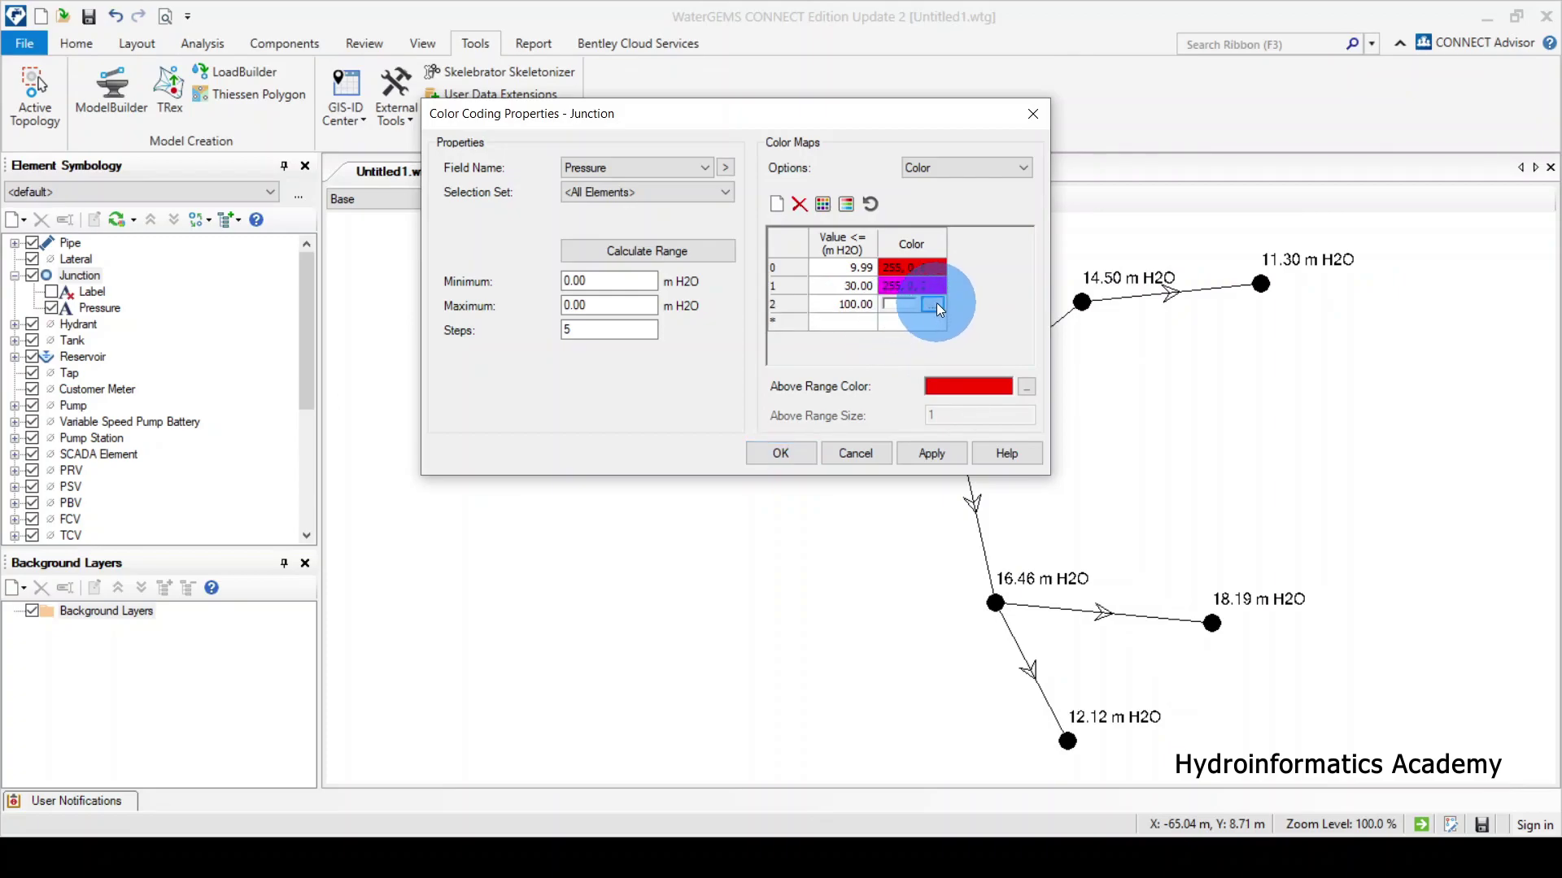
pyautogui.click(935, 303)
pyautogui.click(688, 254)
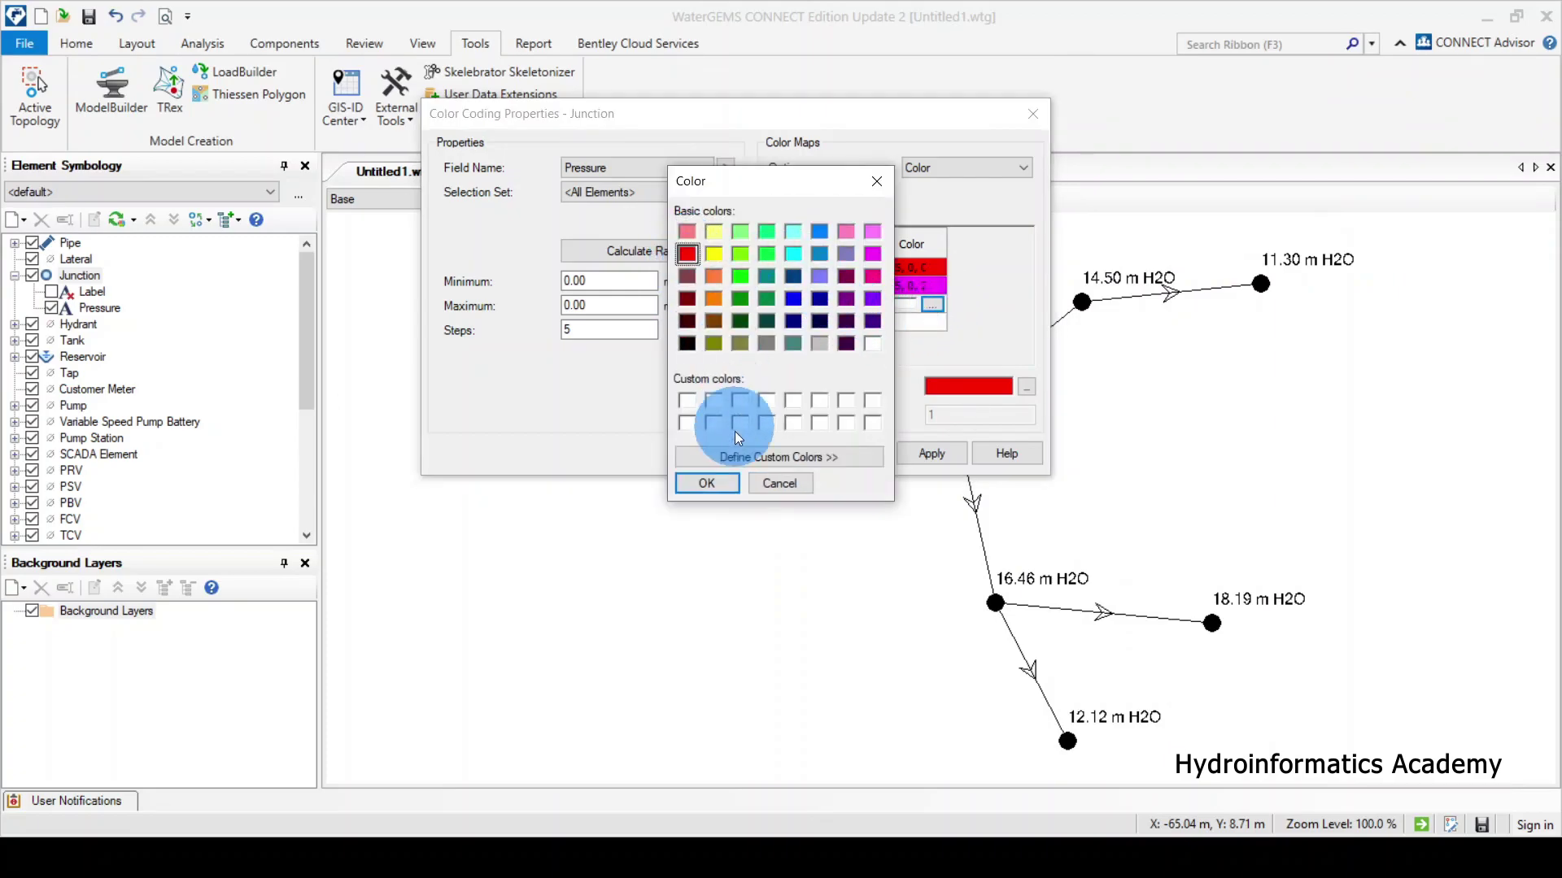
pyautogui.click(714, 481)
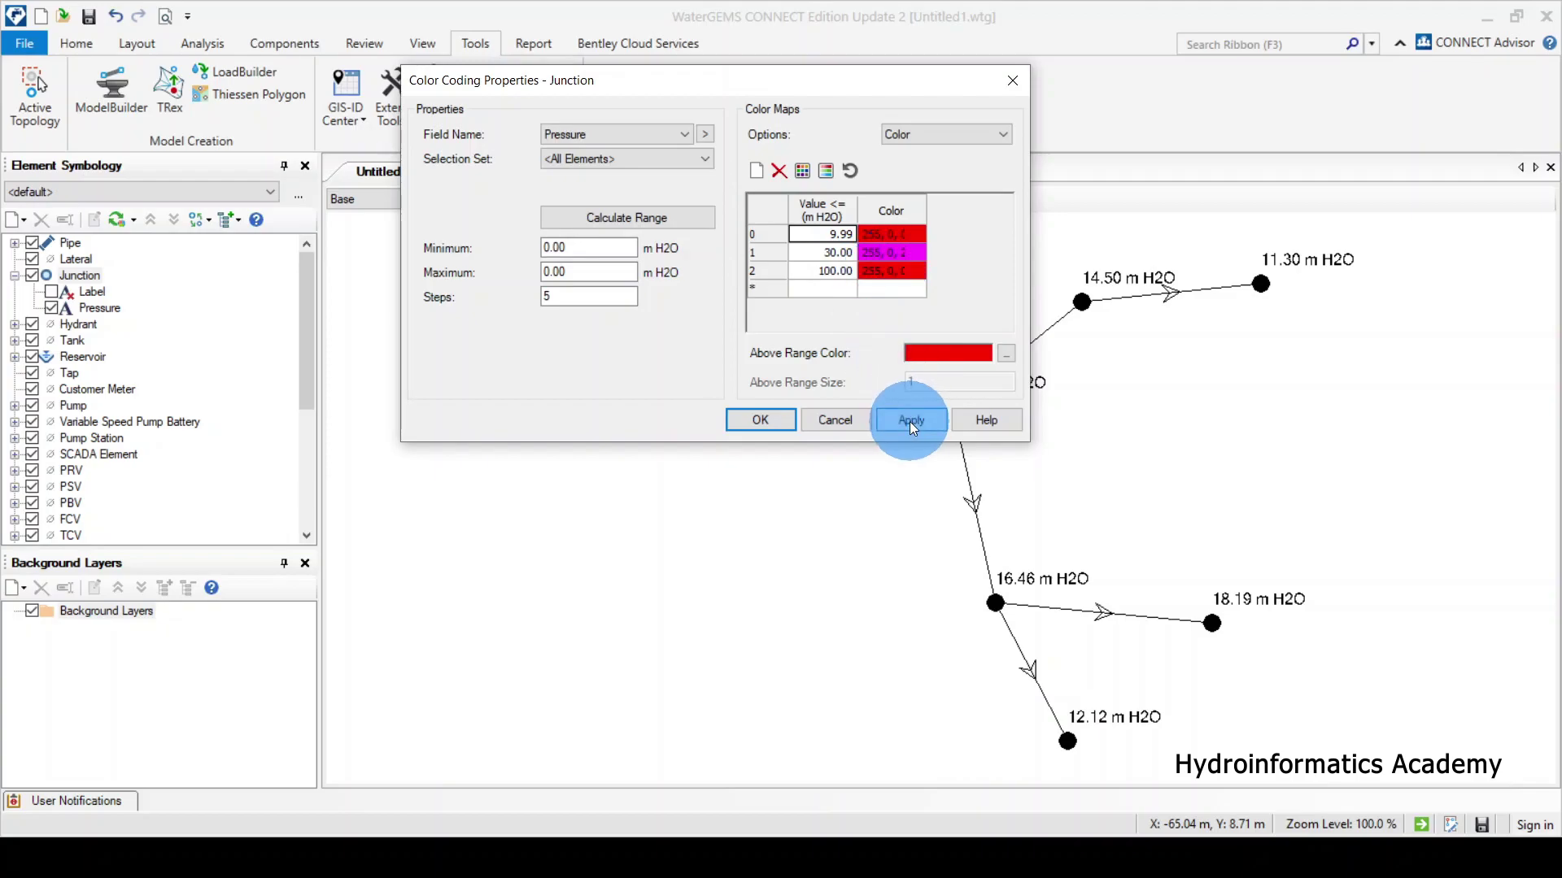
# - Apply the pressure color coding to the junctions, check the colored network and accept the color coding properties
pyautogui.click(901, 280)
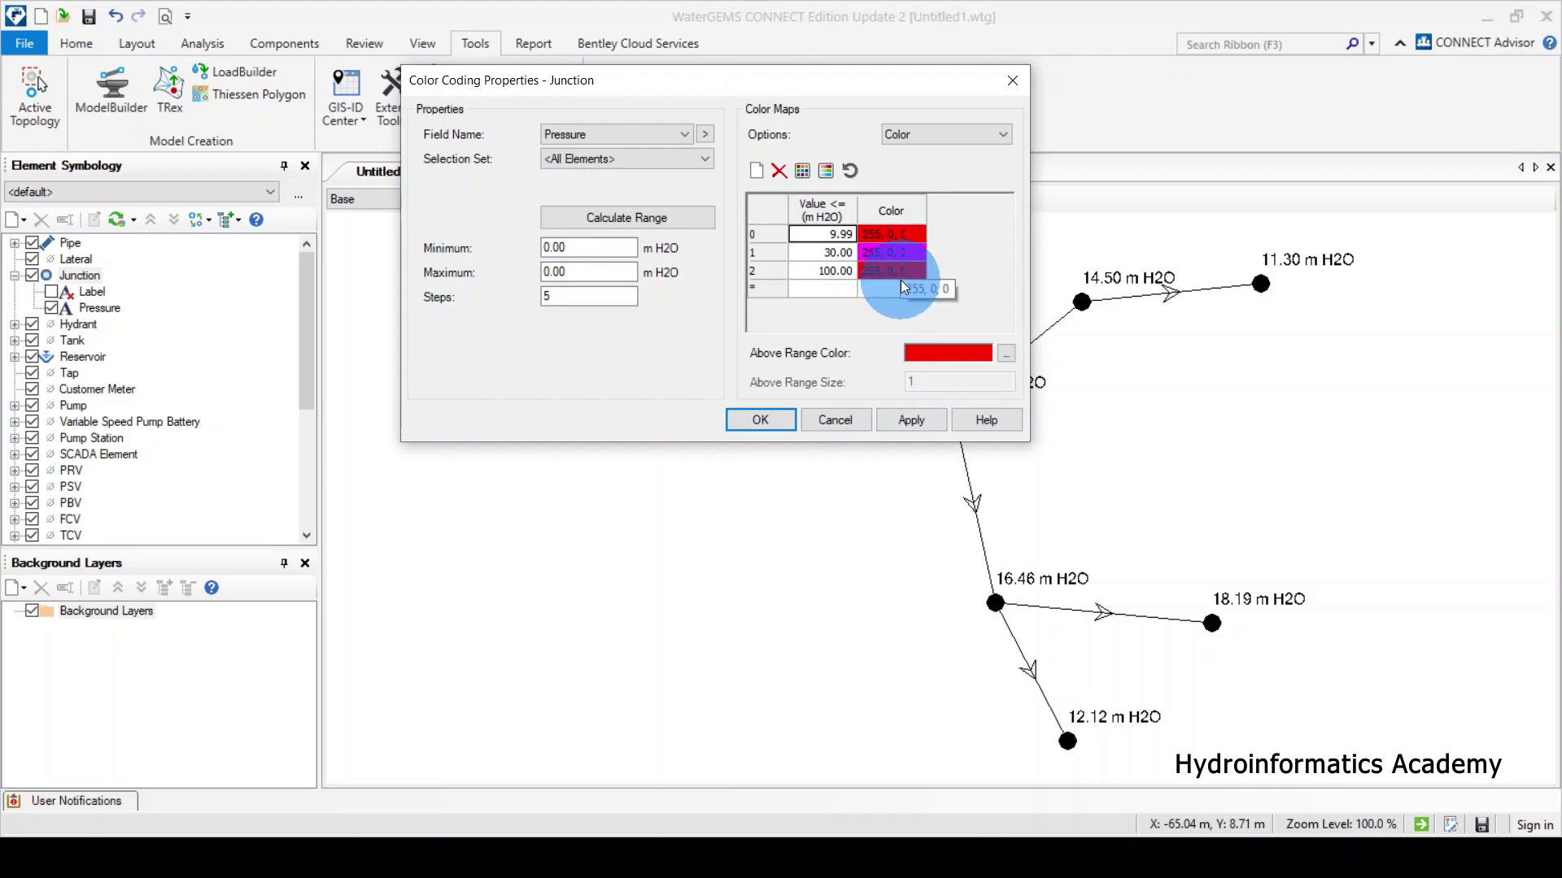
pyautogui.click(911, 421)
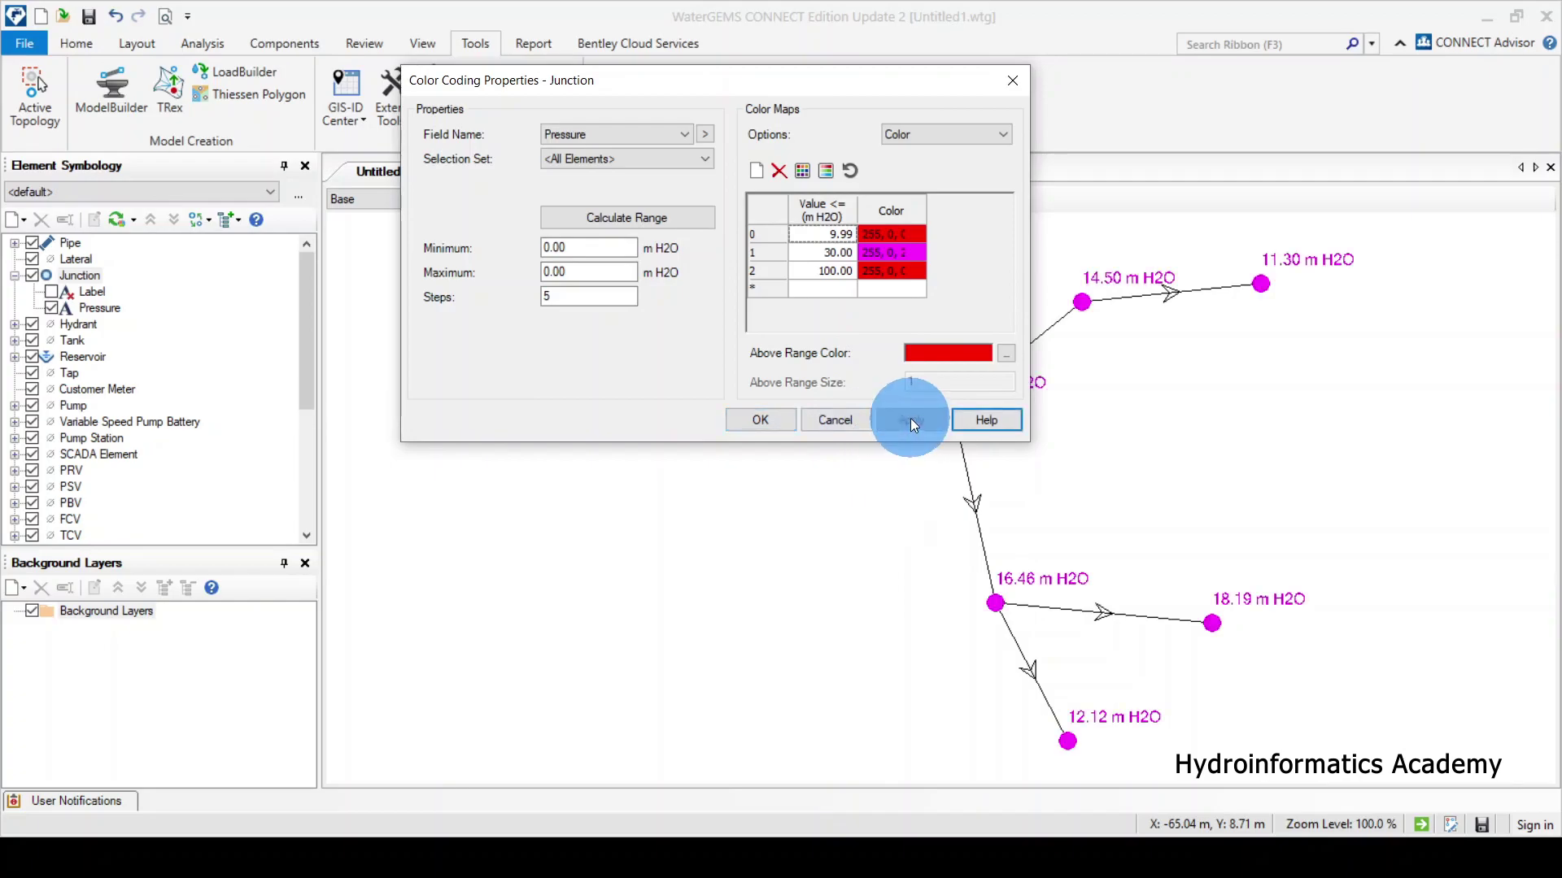
pyautogui.moveTo(821, 86); pyautogui.dragTo(501, 422)
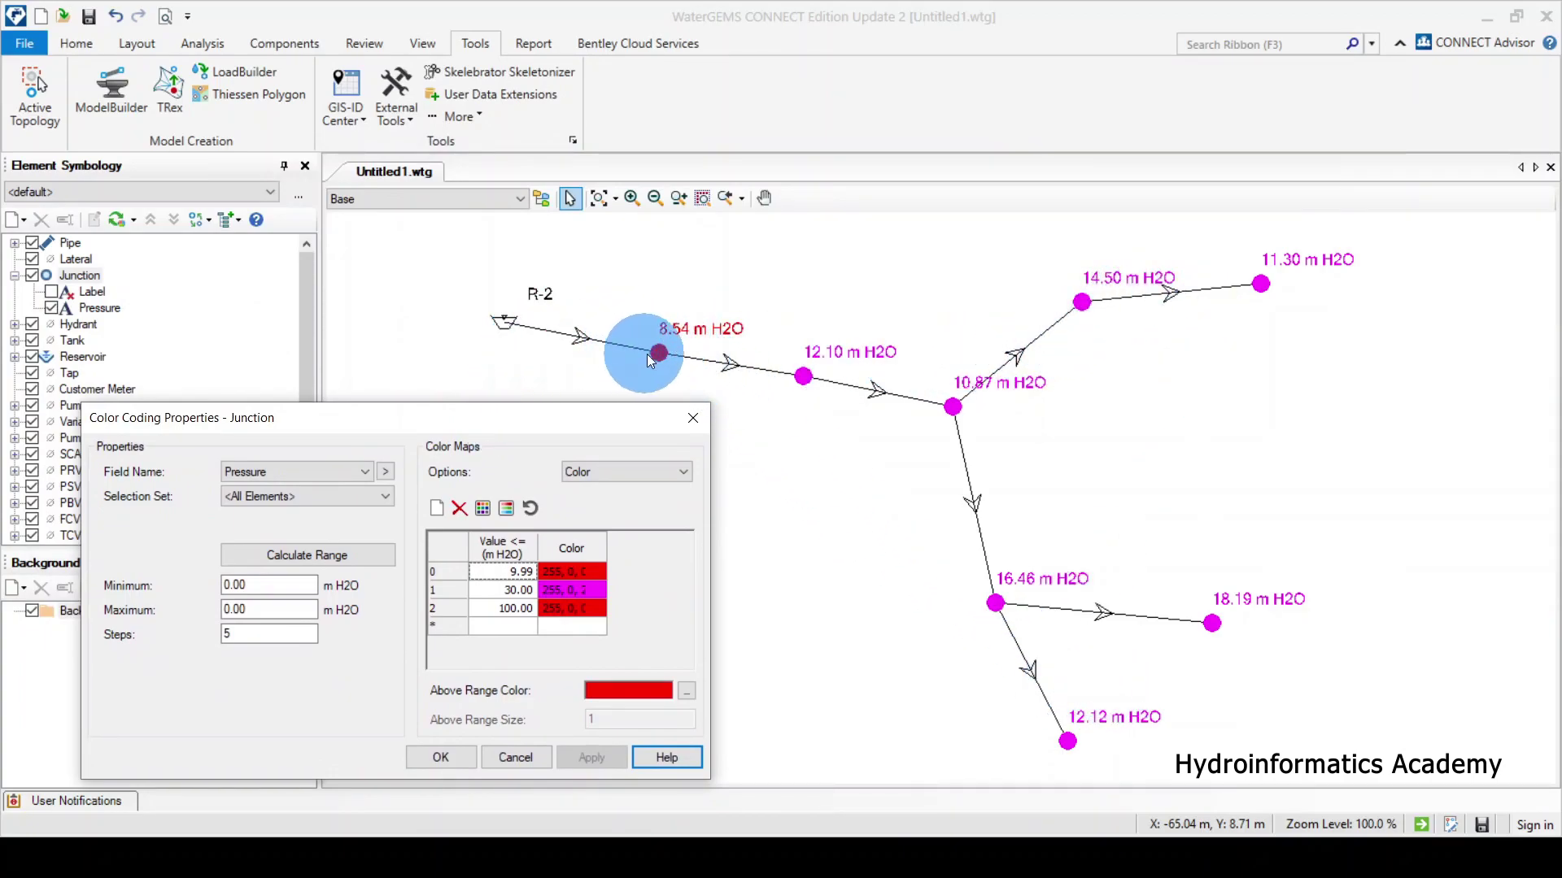
pyautogui.moveTo(600, 423); pyautogui.dragTo(737, 423)
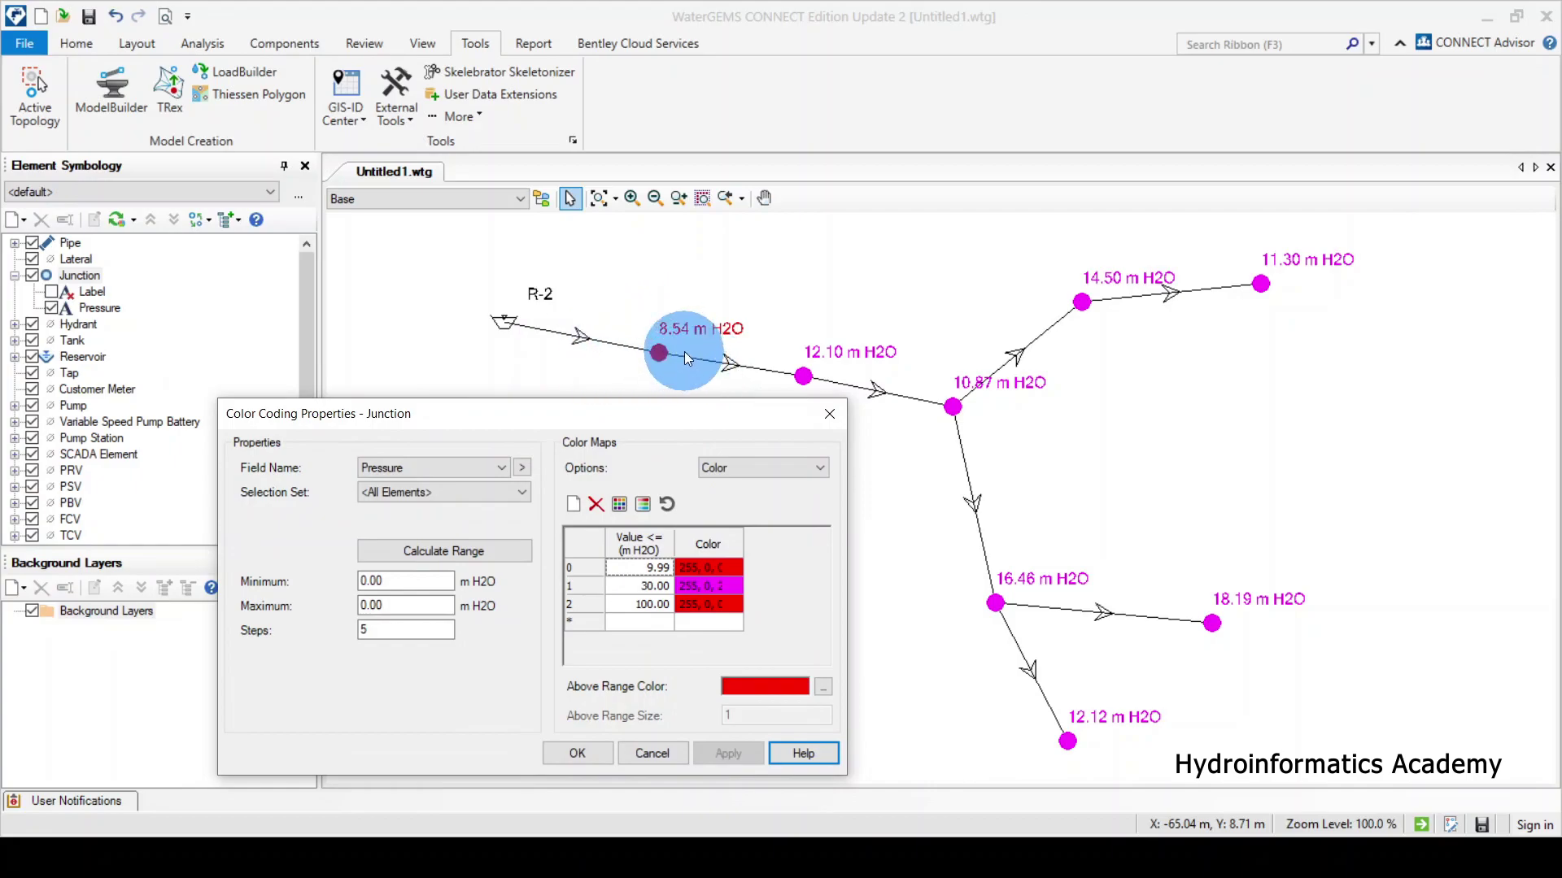
pyautogui.moveTo(642, 413); pyautogui.dragTo(706, 242)
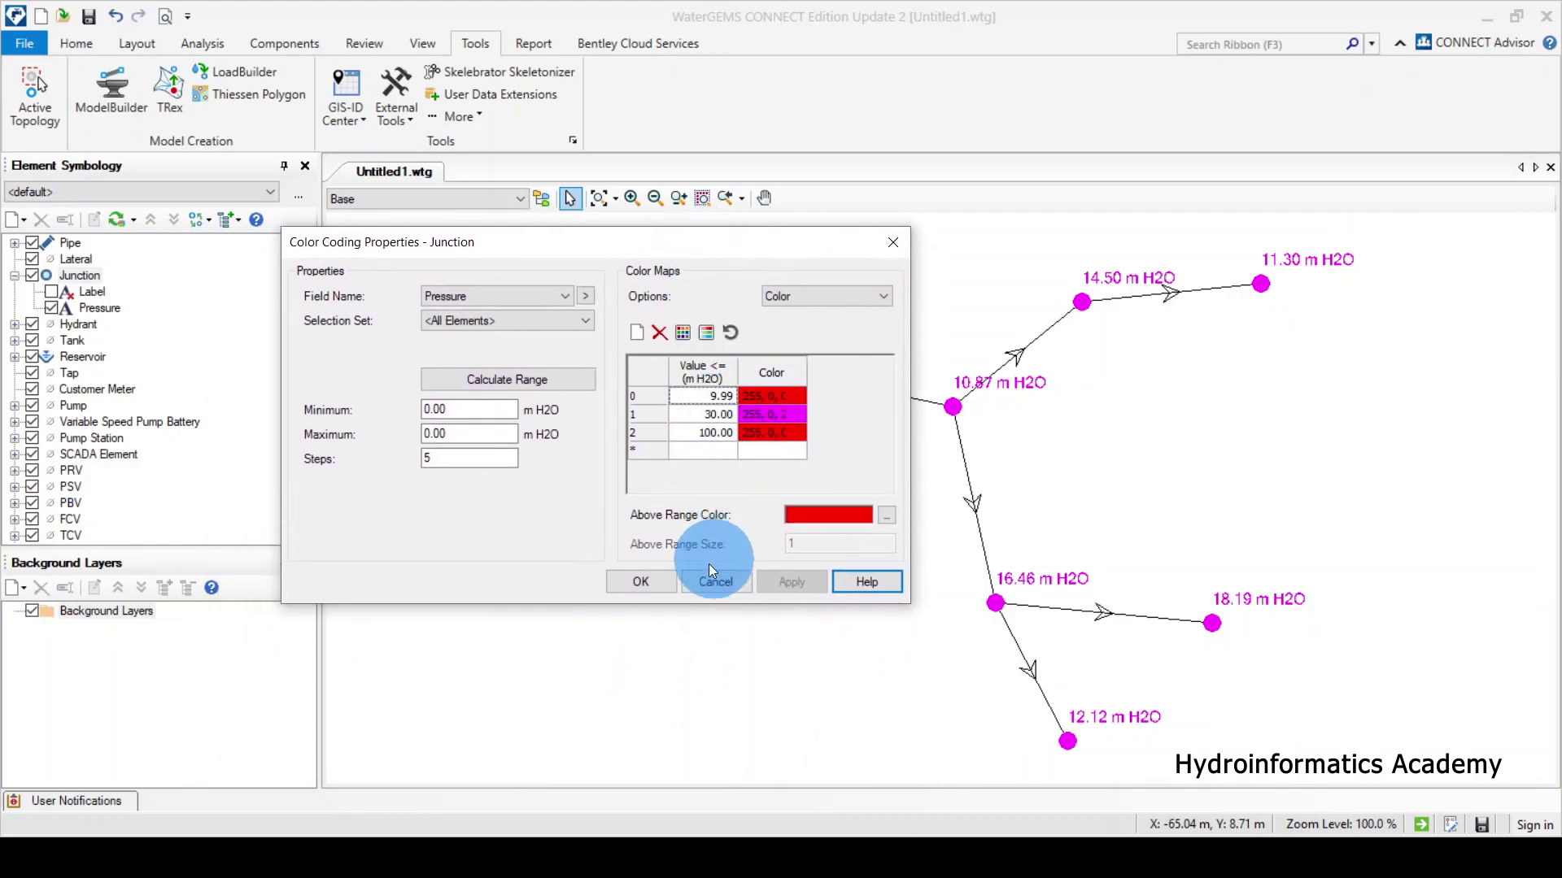
pyautogui.click(642, 580)
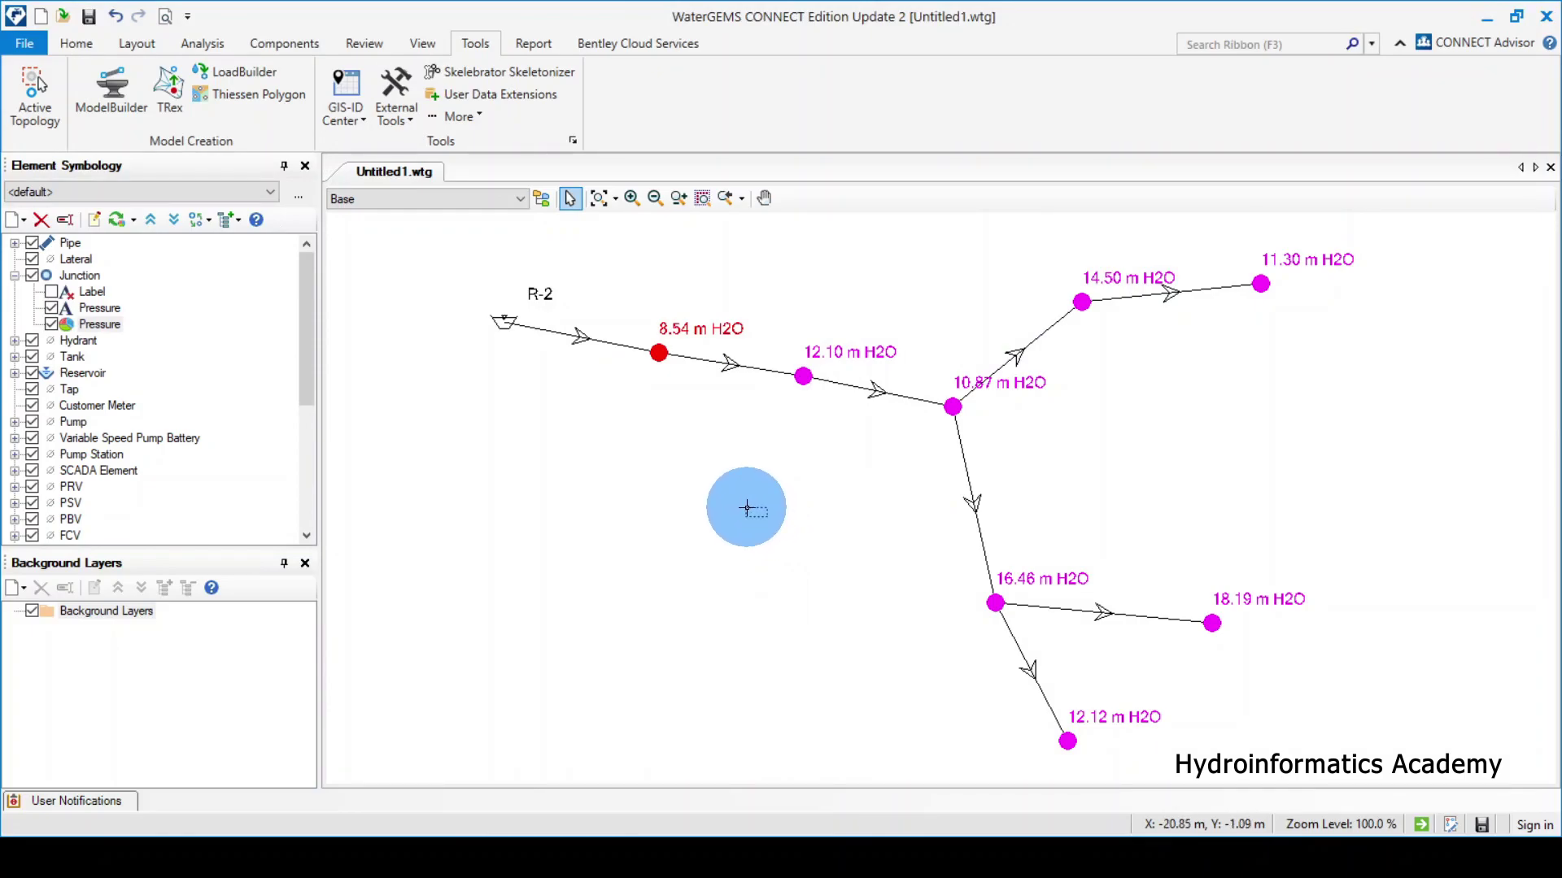
# - Turn off both the pressure annotation and the pressure color coding of the junctions
pyautogui.moveTo(746, 508); pyautogui.dragTo(374, 482)
pyautogui.click(14, 276)
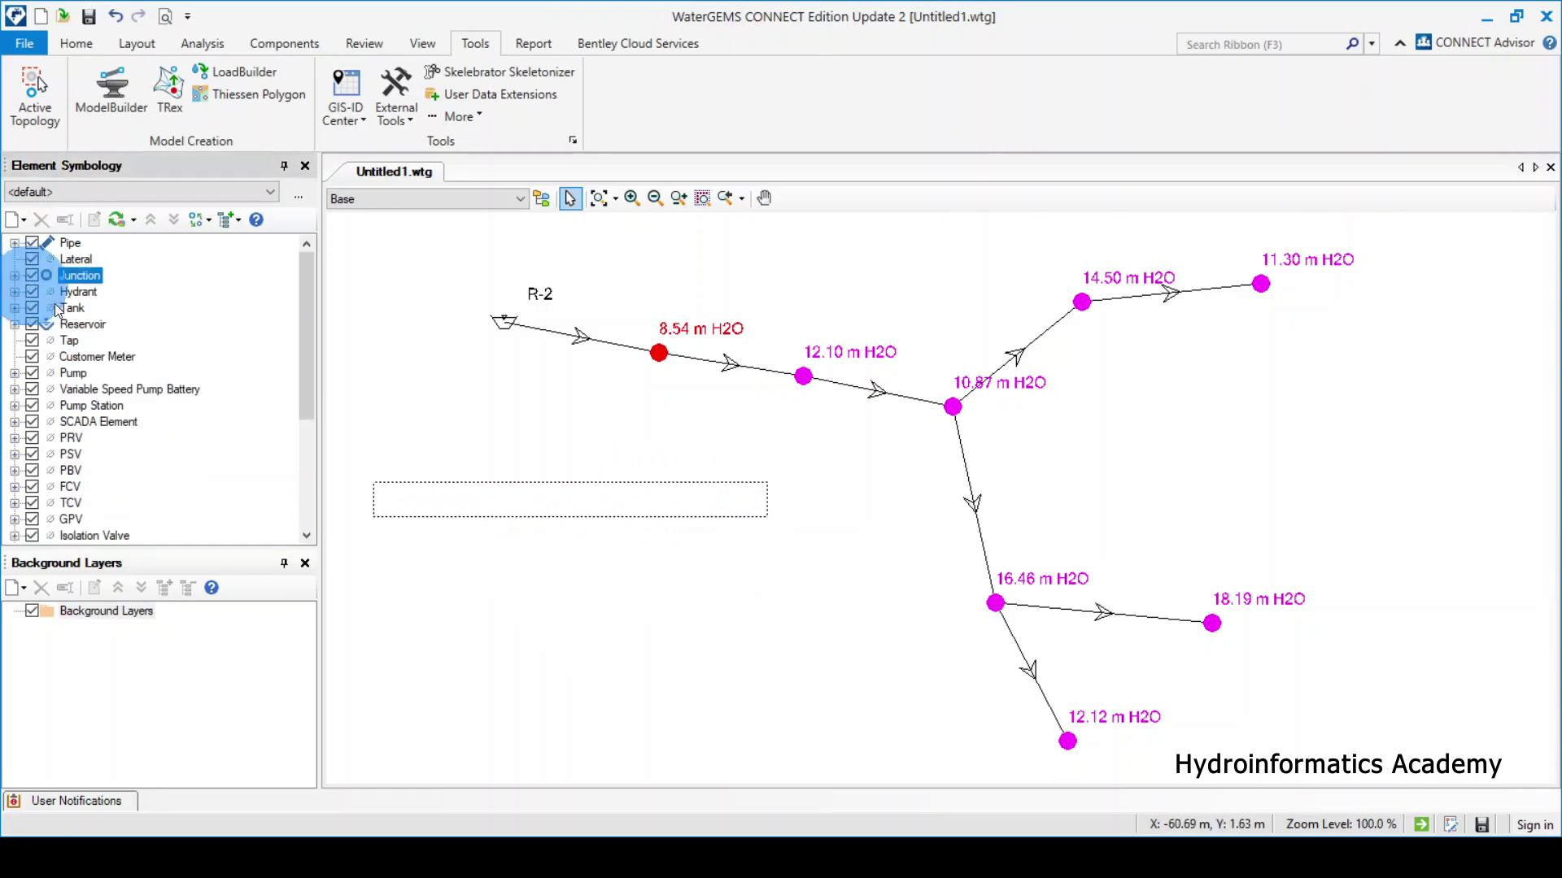
pyautogui.click(15, 242)
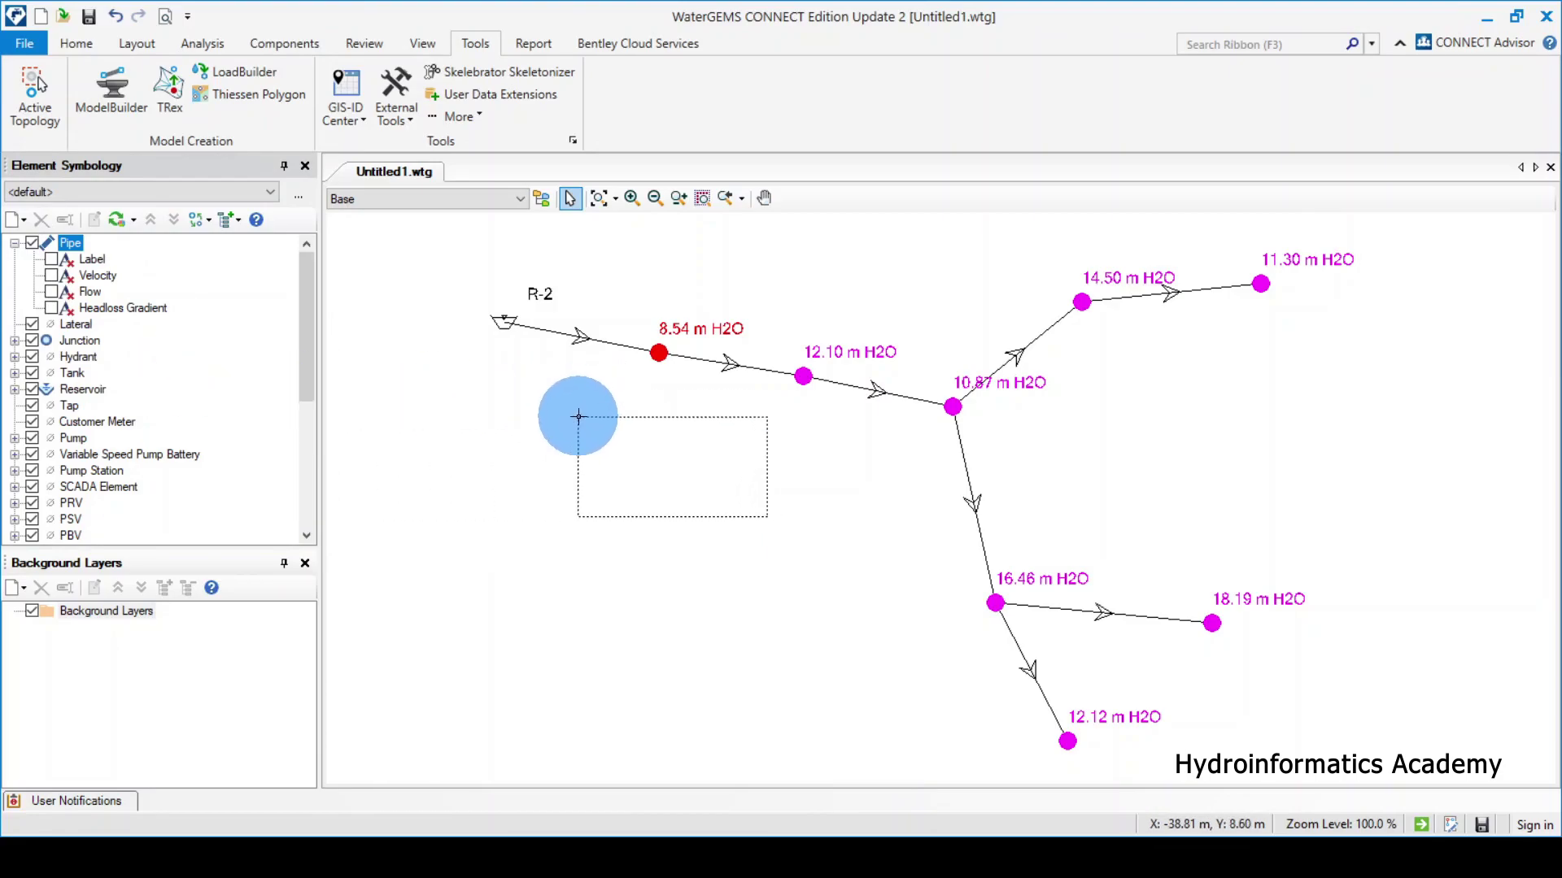
pyautogui.click(502, 440)
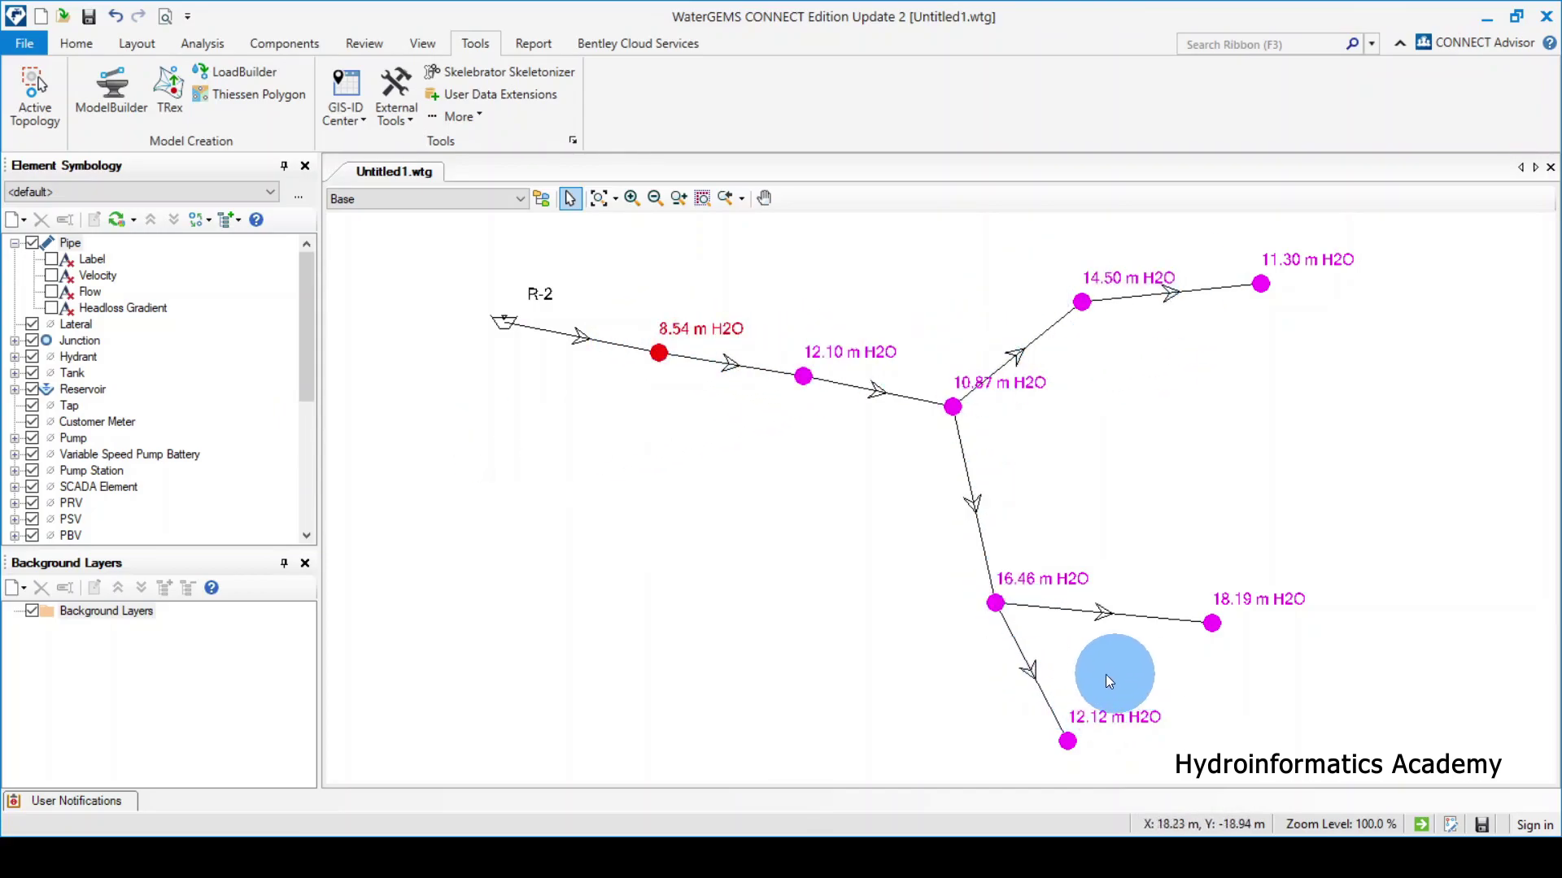
pyautogui.doubleClick(42, 342)
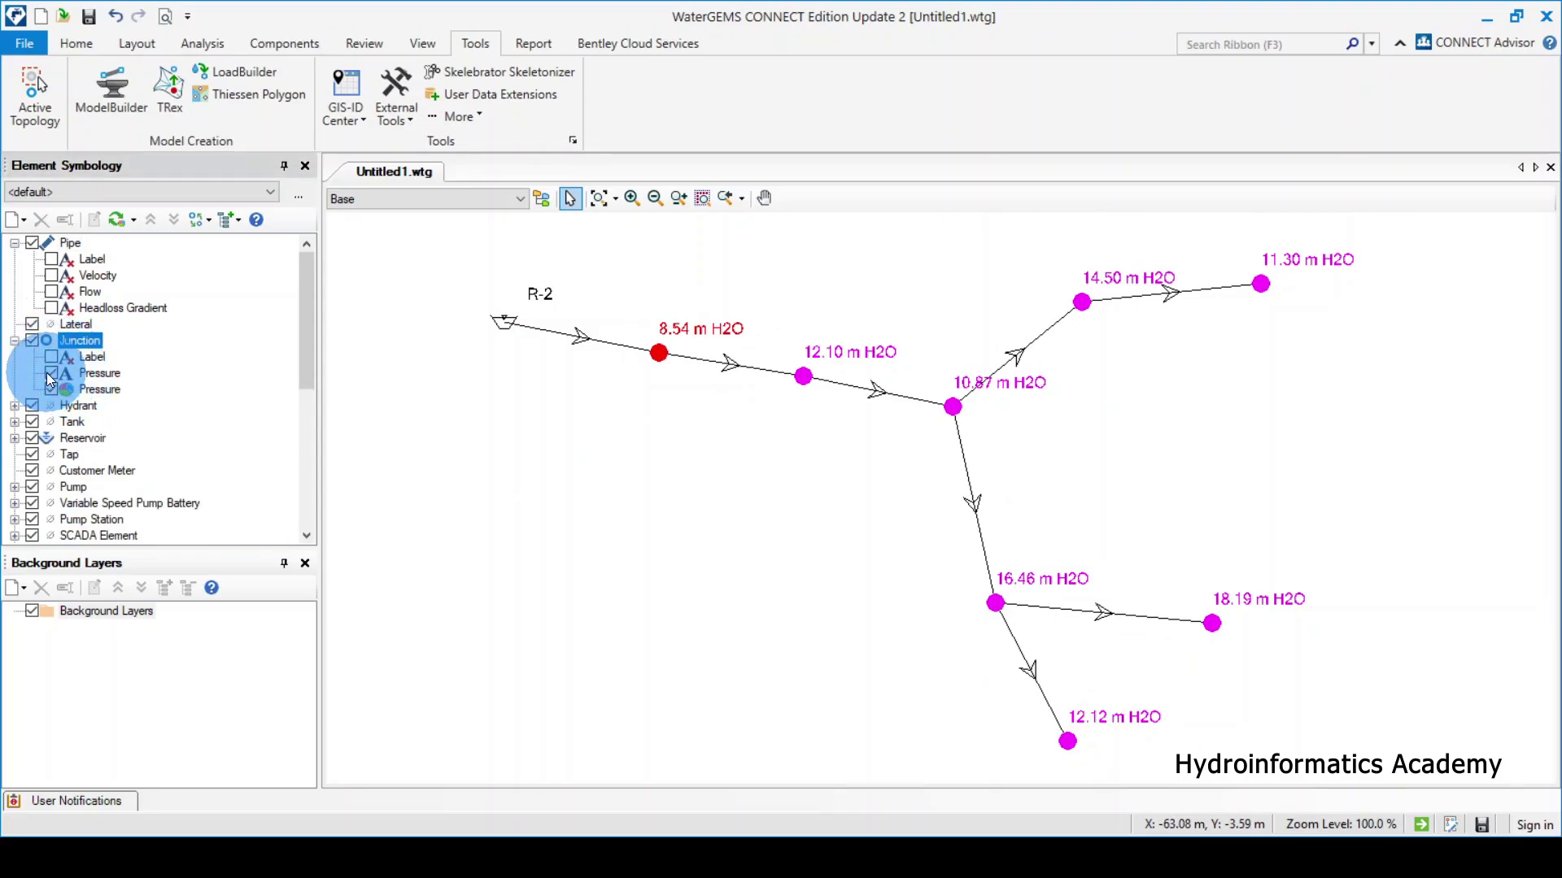
pyautogui.click(51, 373)
pyautogui.click(50, 389)
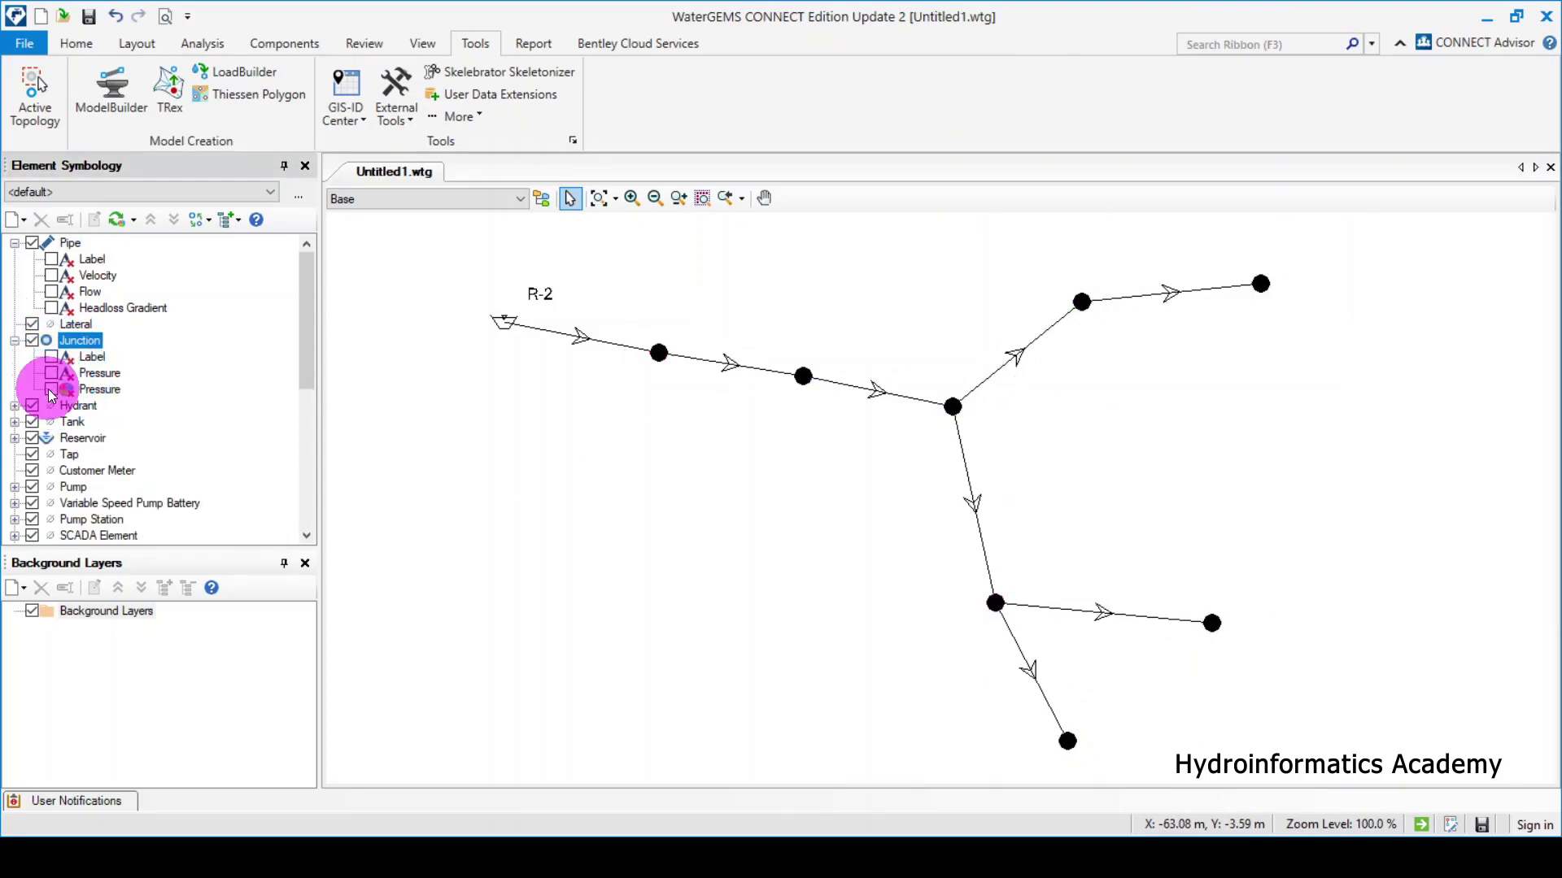
pyautogui.click(14, 341)
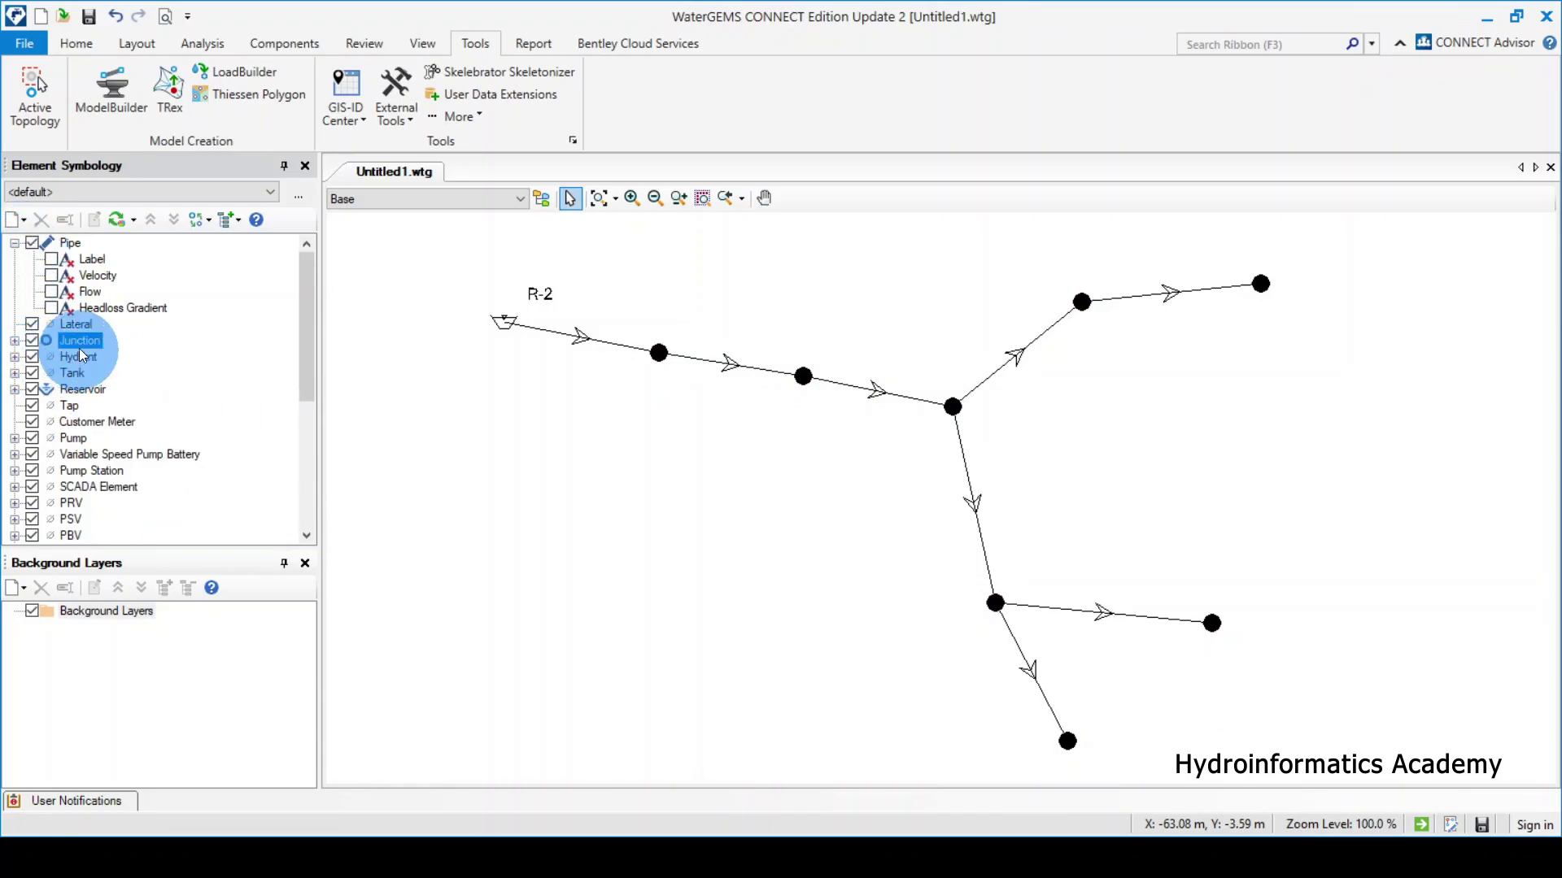
# - Create a new color coding for the pipes based on the Velocity result field
pyautogui.click(91, 276)
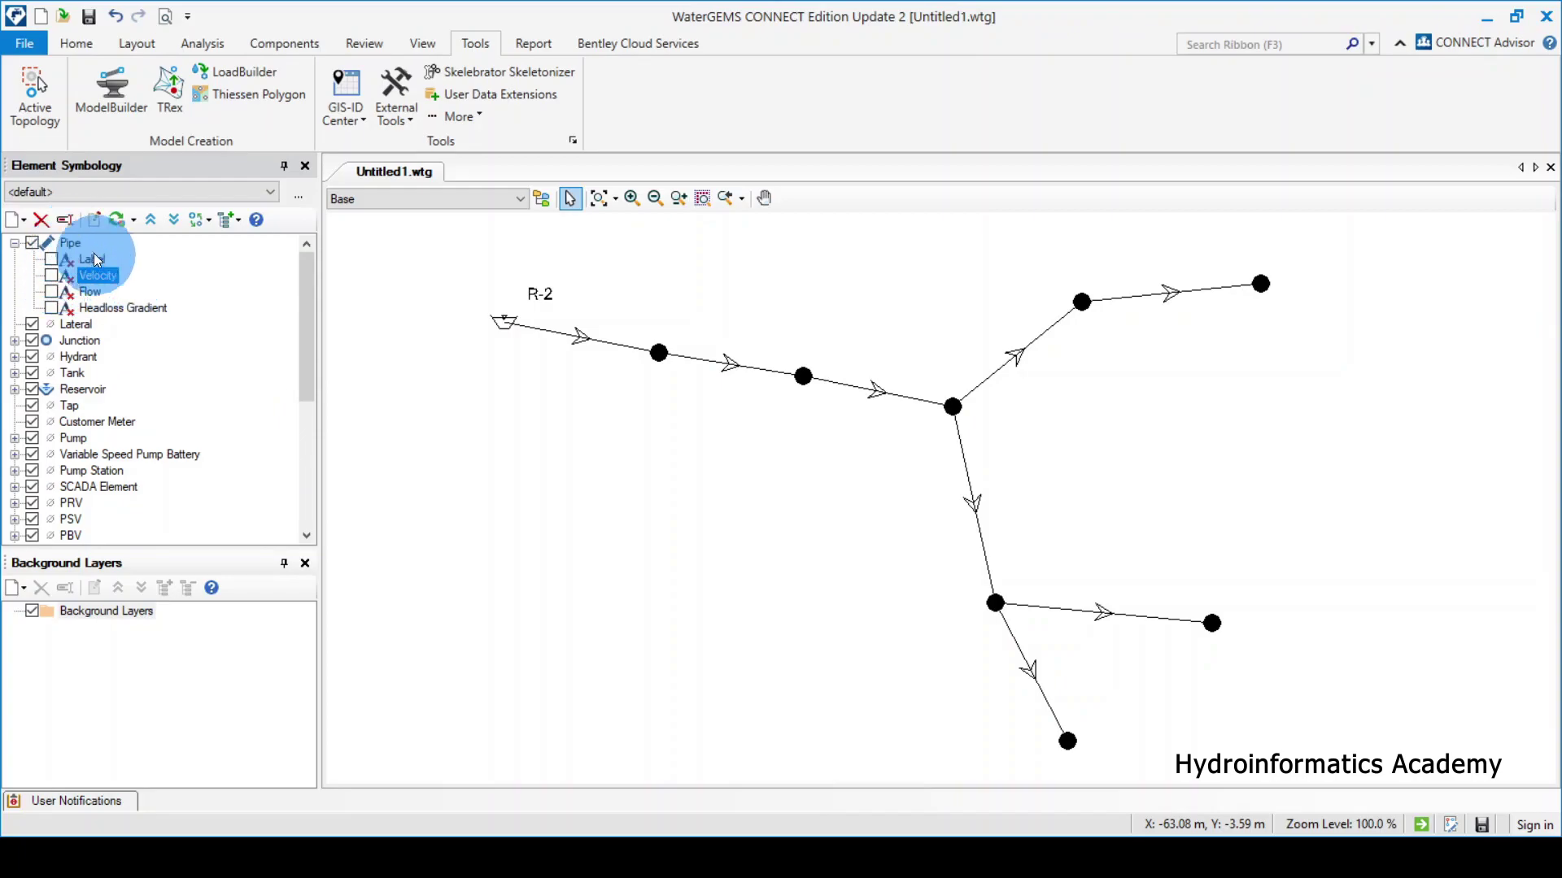
pyautogui.rightClick(71, 244)
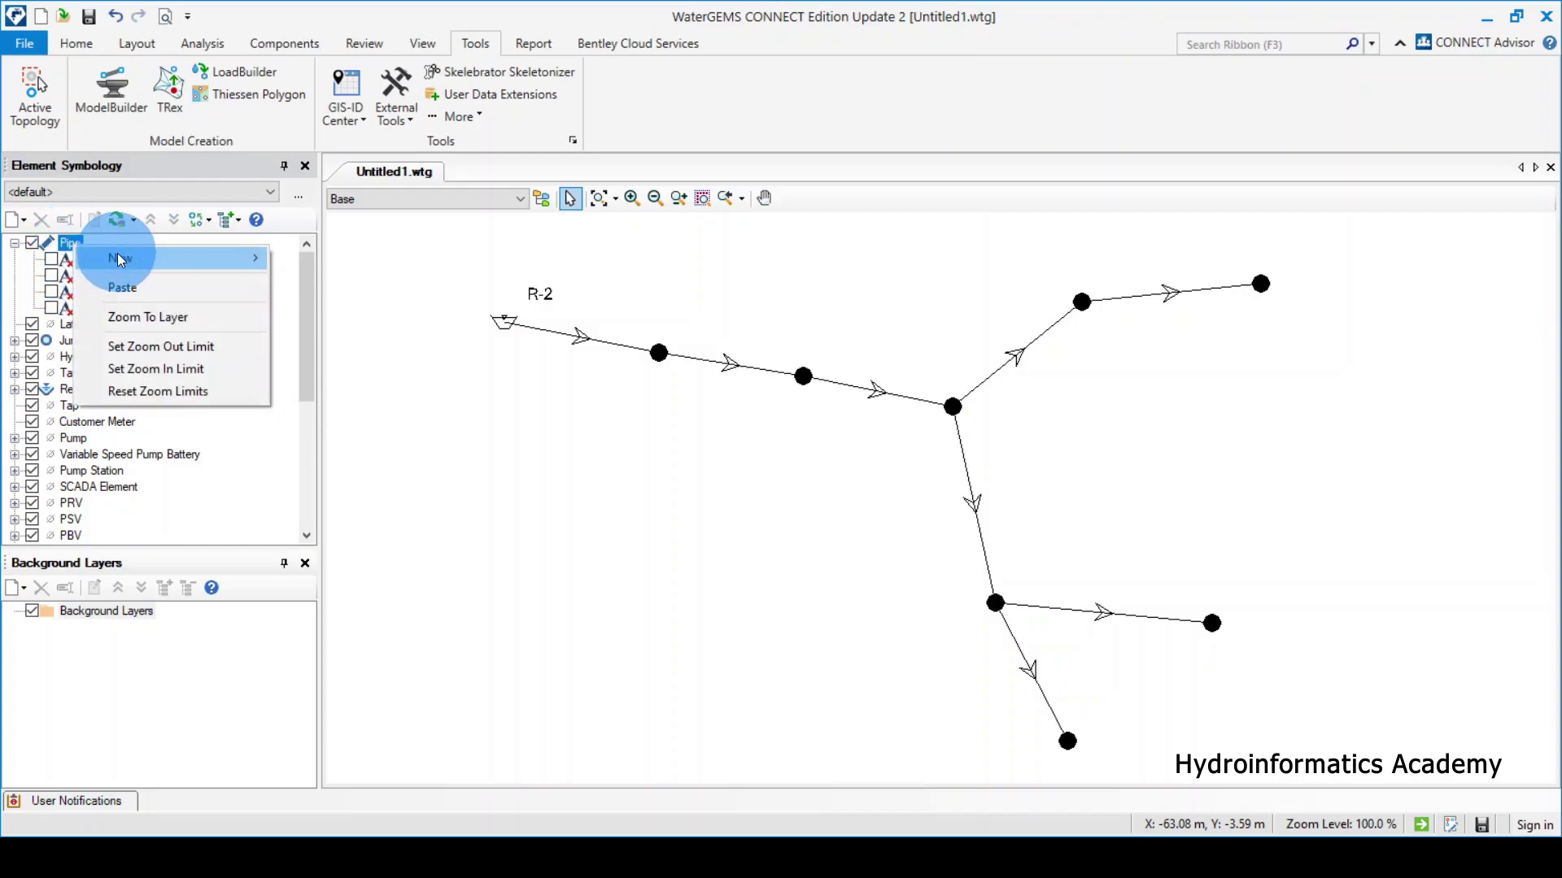
pyautogui.moveTo(122, 259)
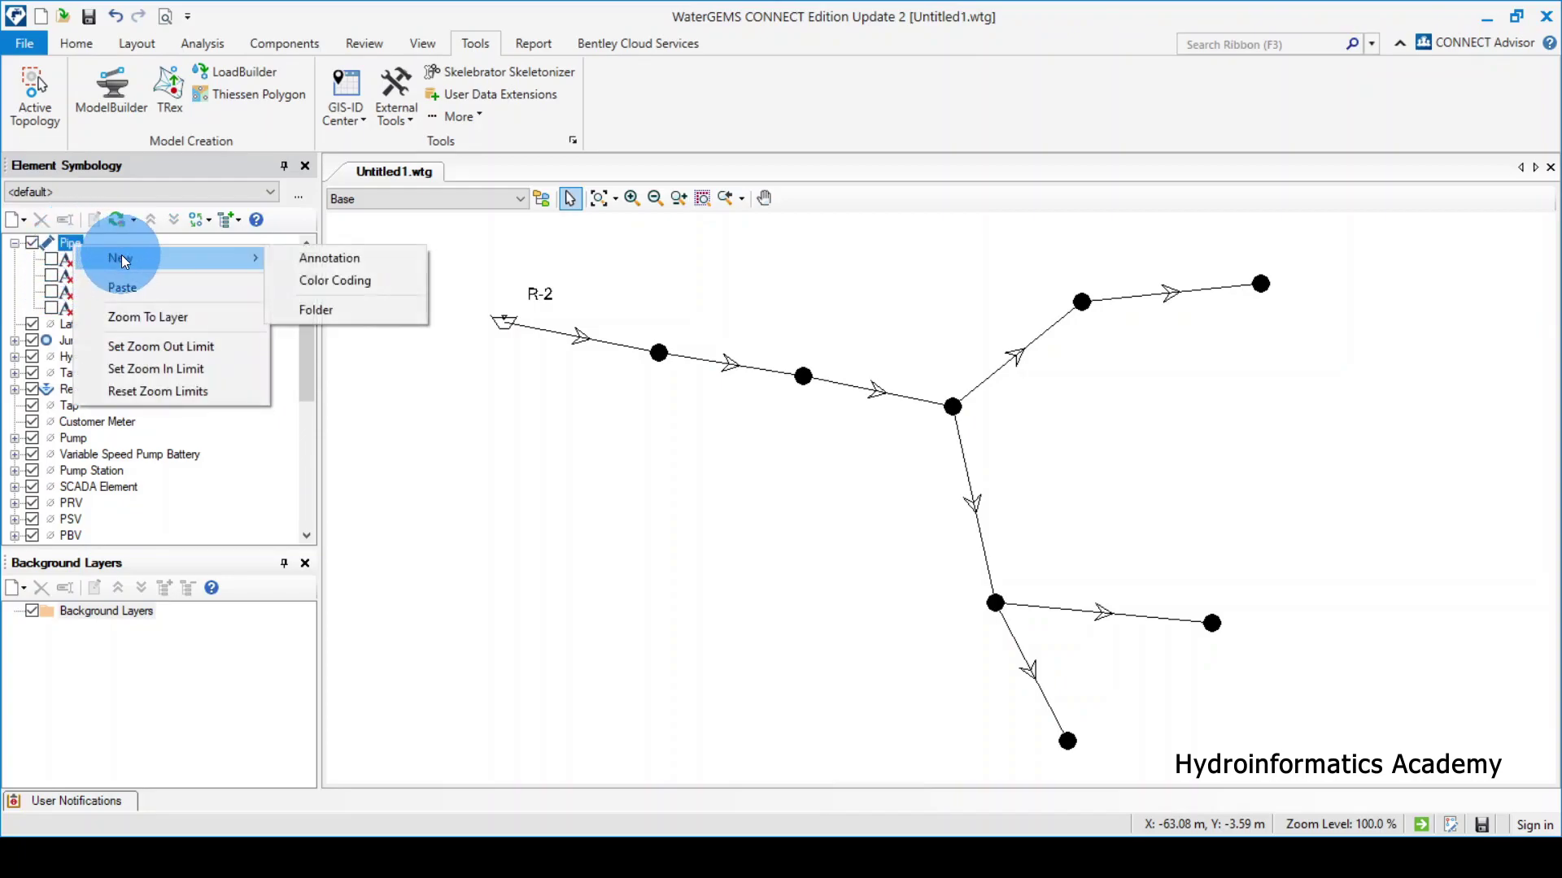
pyautogui.click(353, 281)
pyautogui.moveTo(865, 235); pyautogui.dragTo(841, 290)
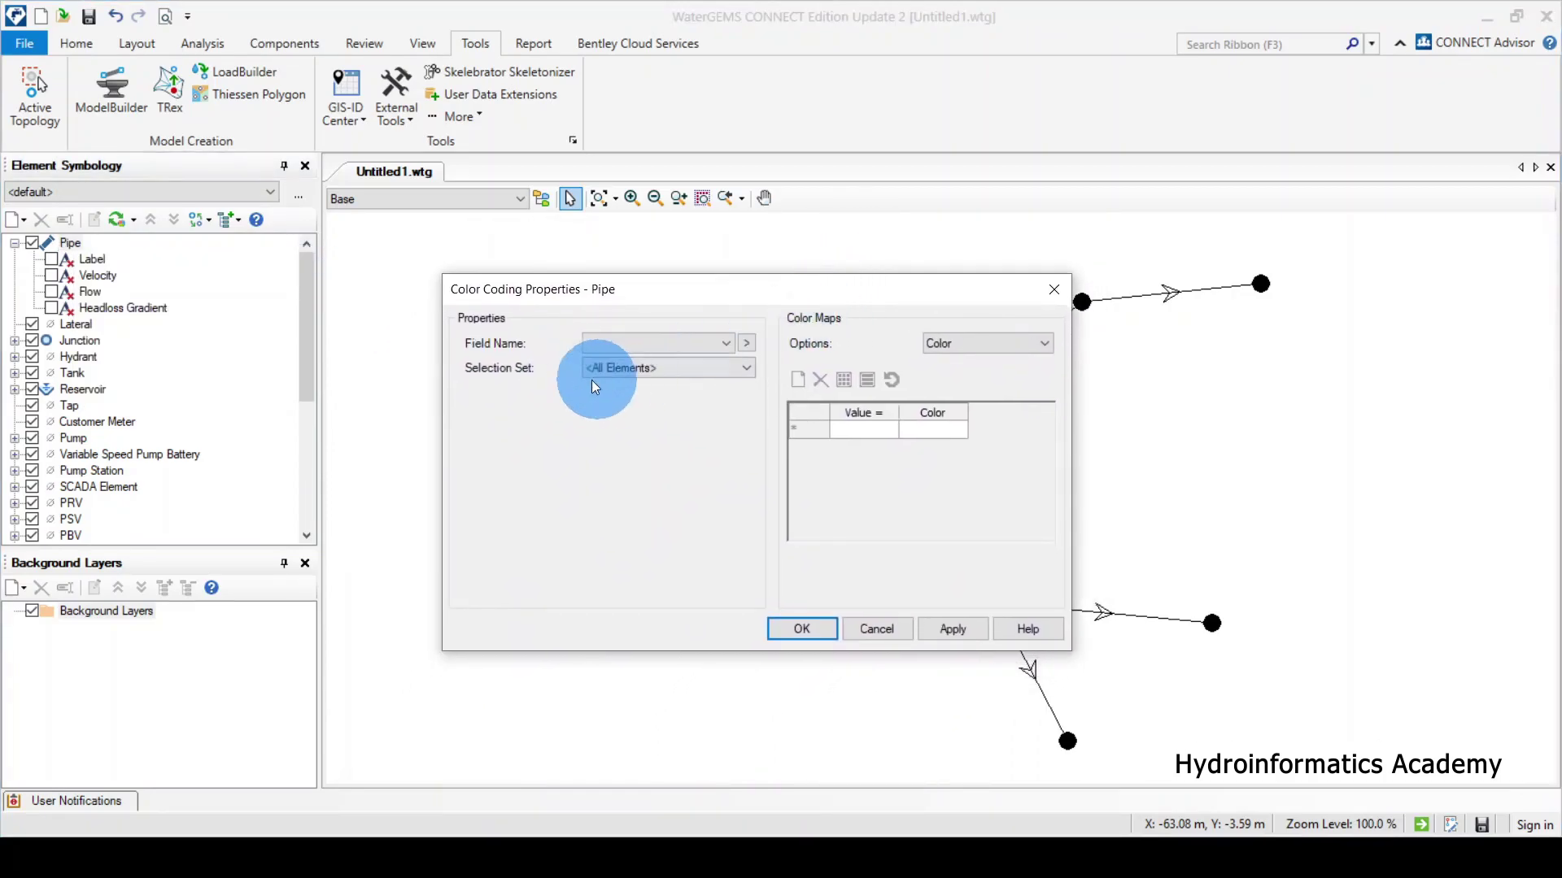
pyautogui.click(748, 343)
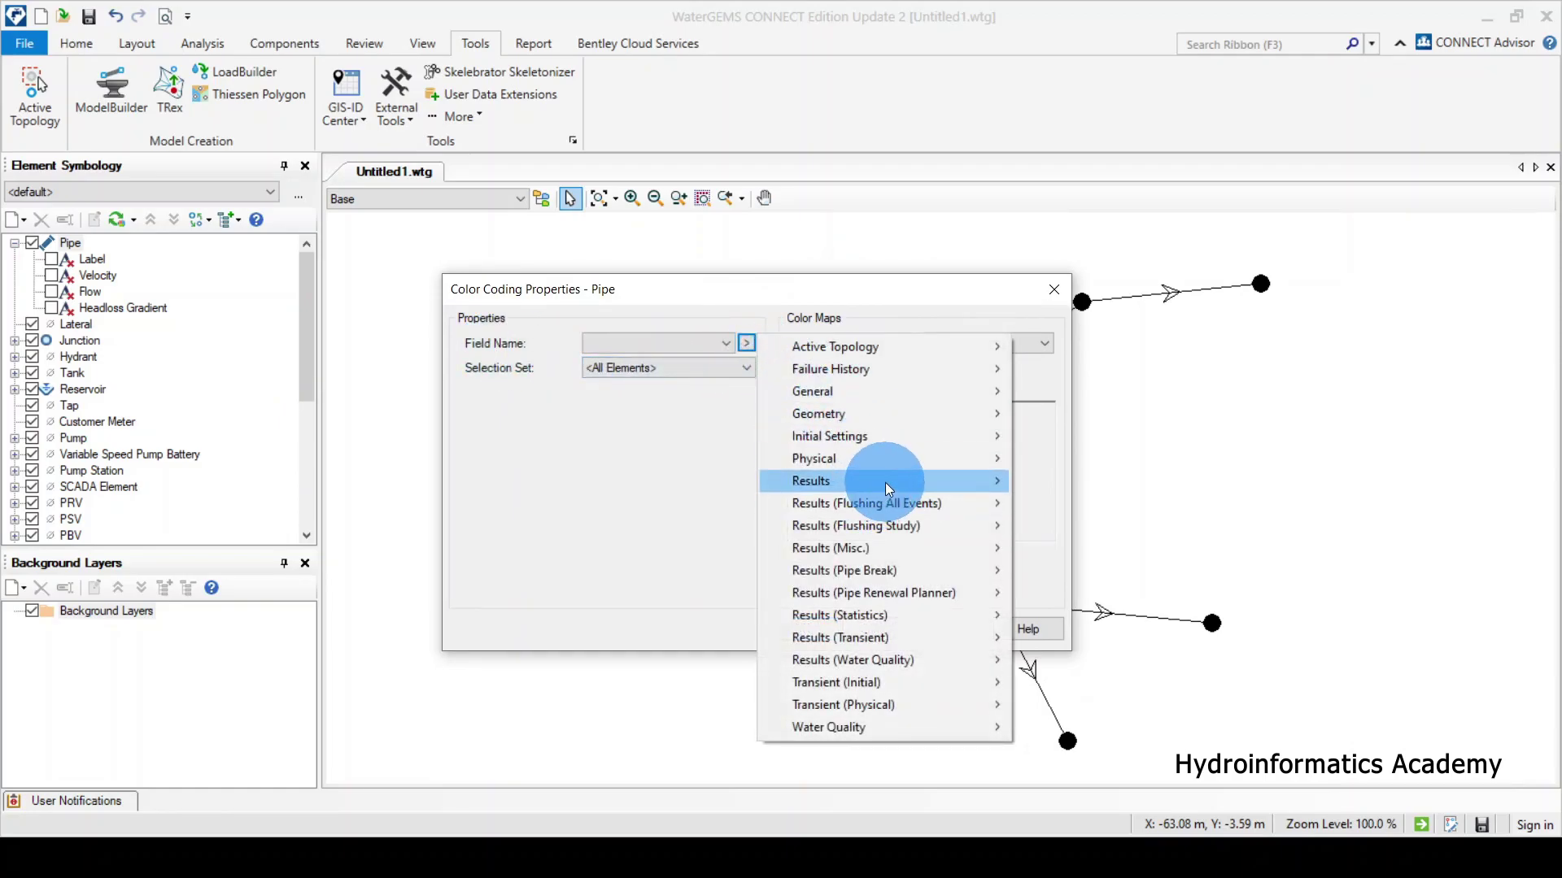
pyautogui.moveTo(885, 482)
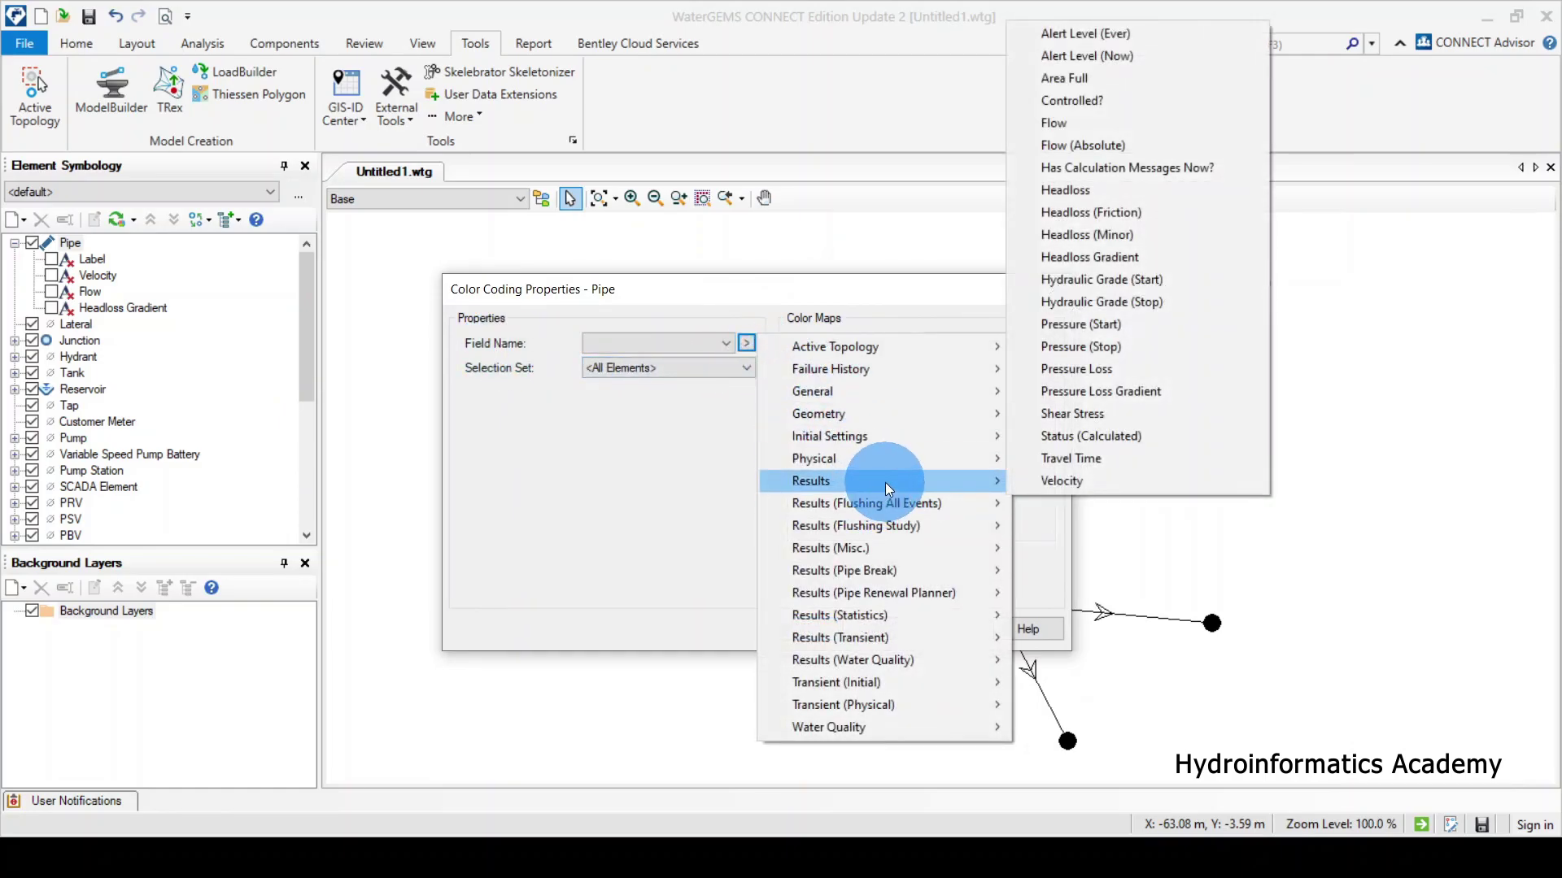
pyautogui.click(1070, 480)
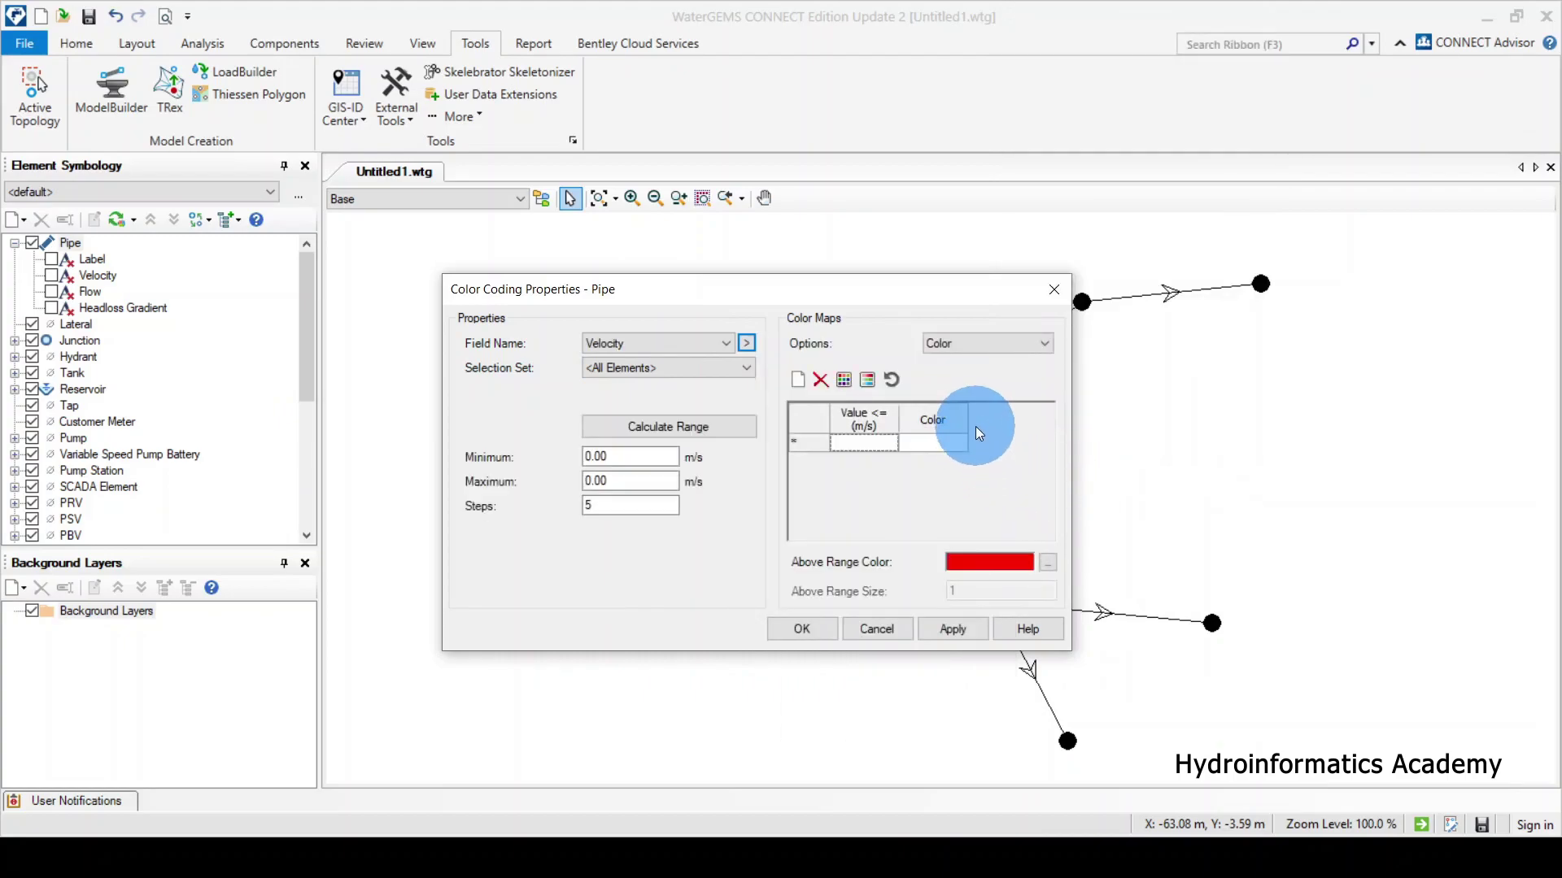
pyautogui.moveTo(889, 300); pyautogui.dragTo(789, 390)
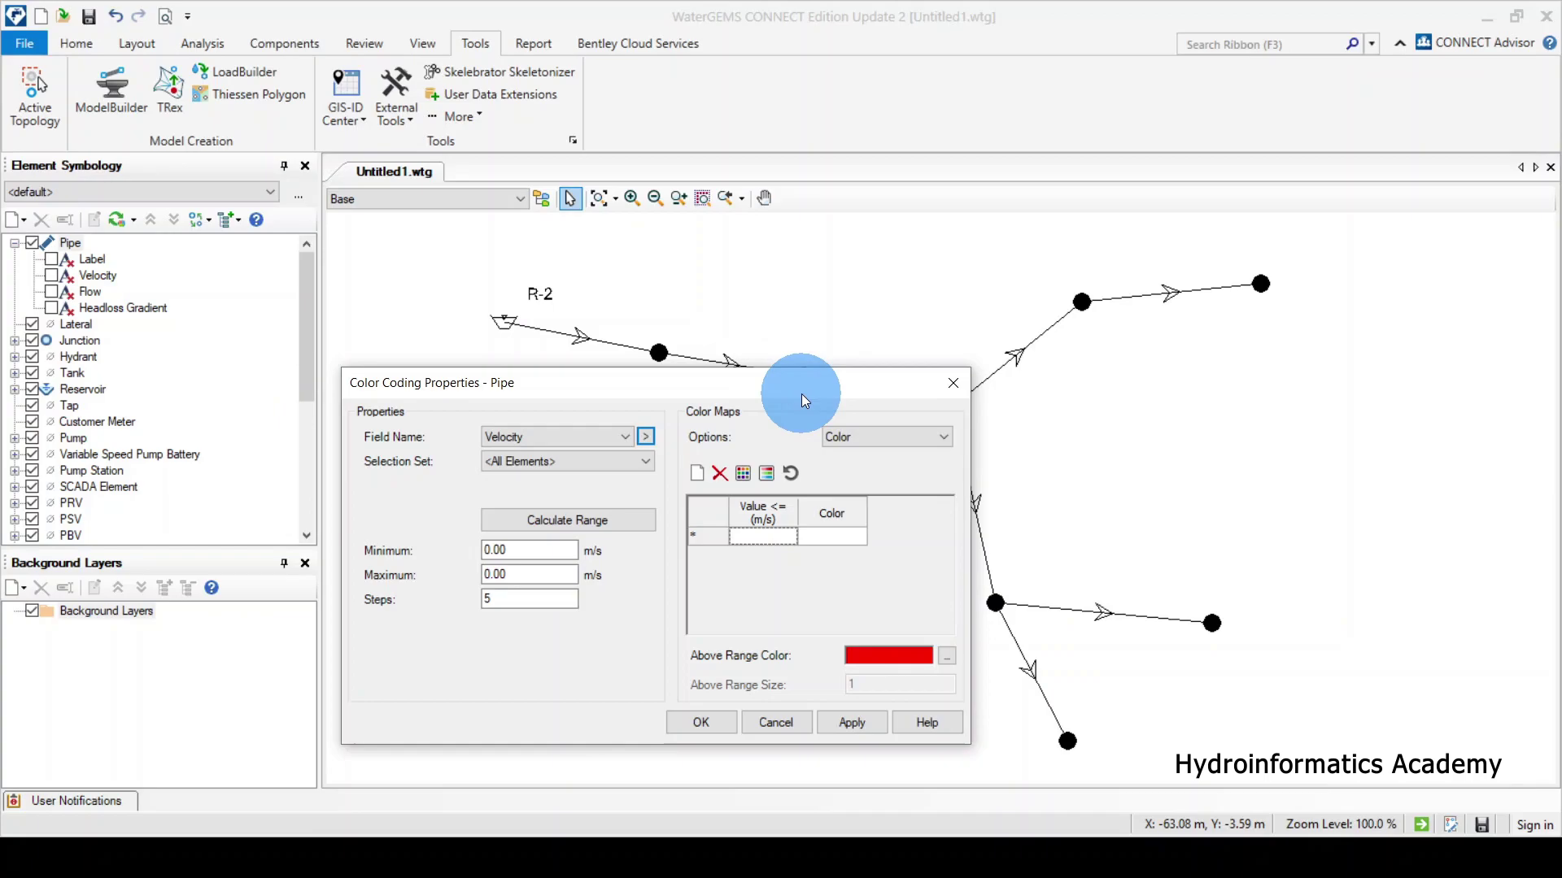
# - Add a first color map range for velocities up to 0.49 m/s and color it red
pyautogui.click(779, 540)
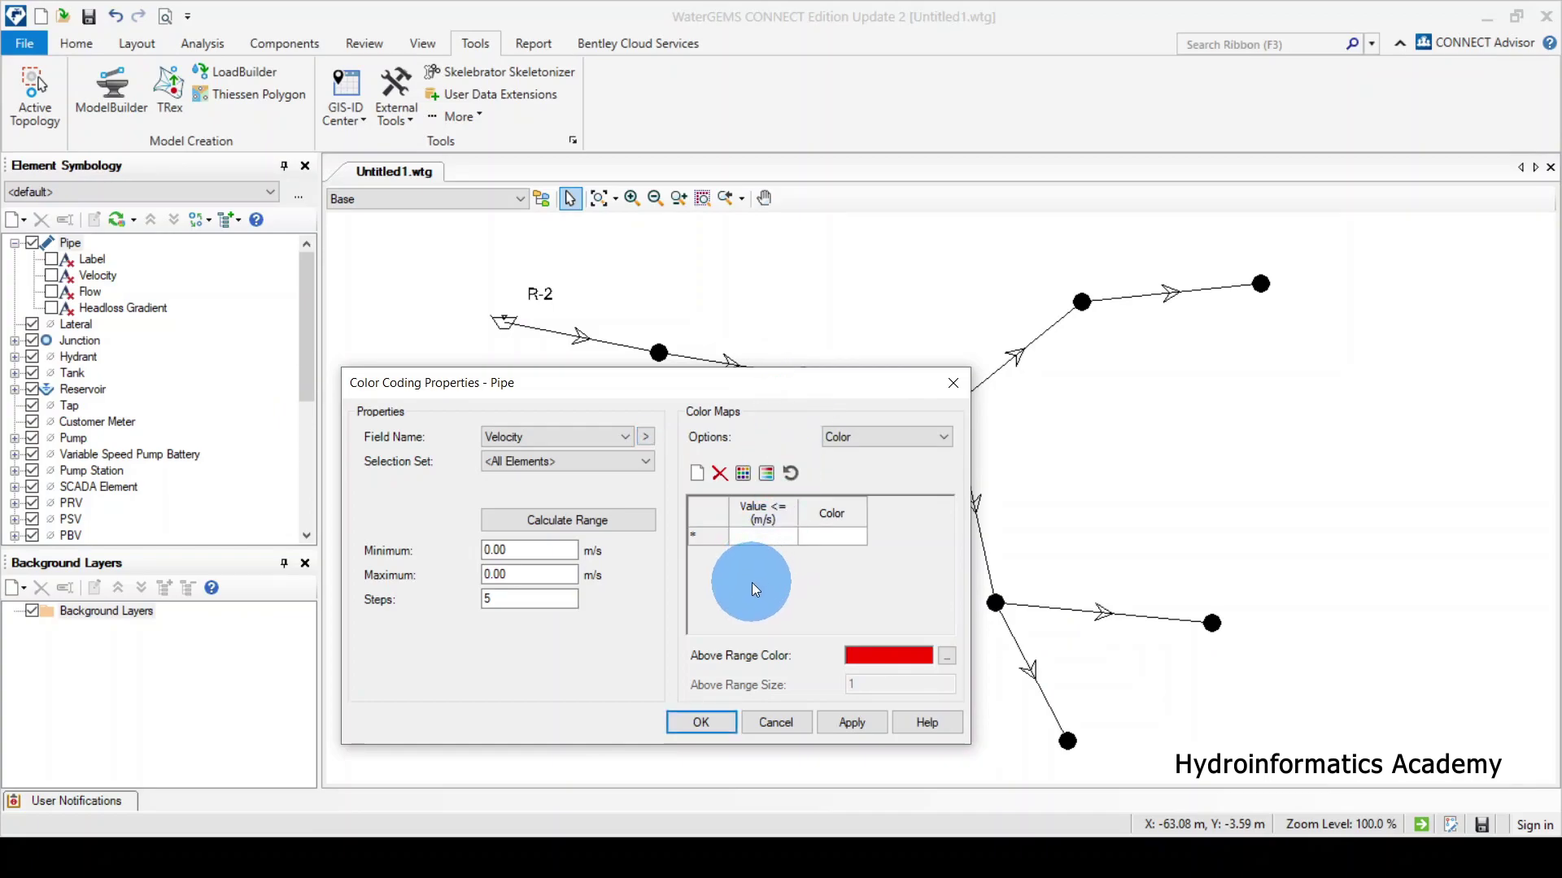
pyautogui.write('0.49')
pyautogui.click(846, 538)
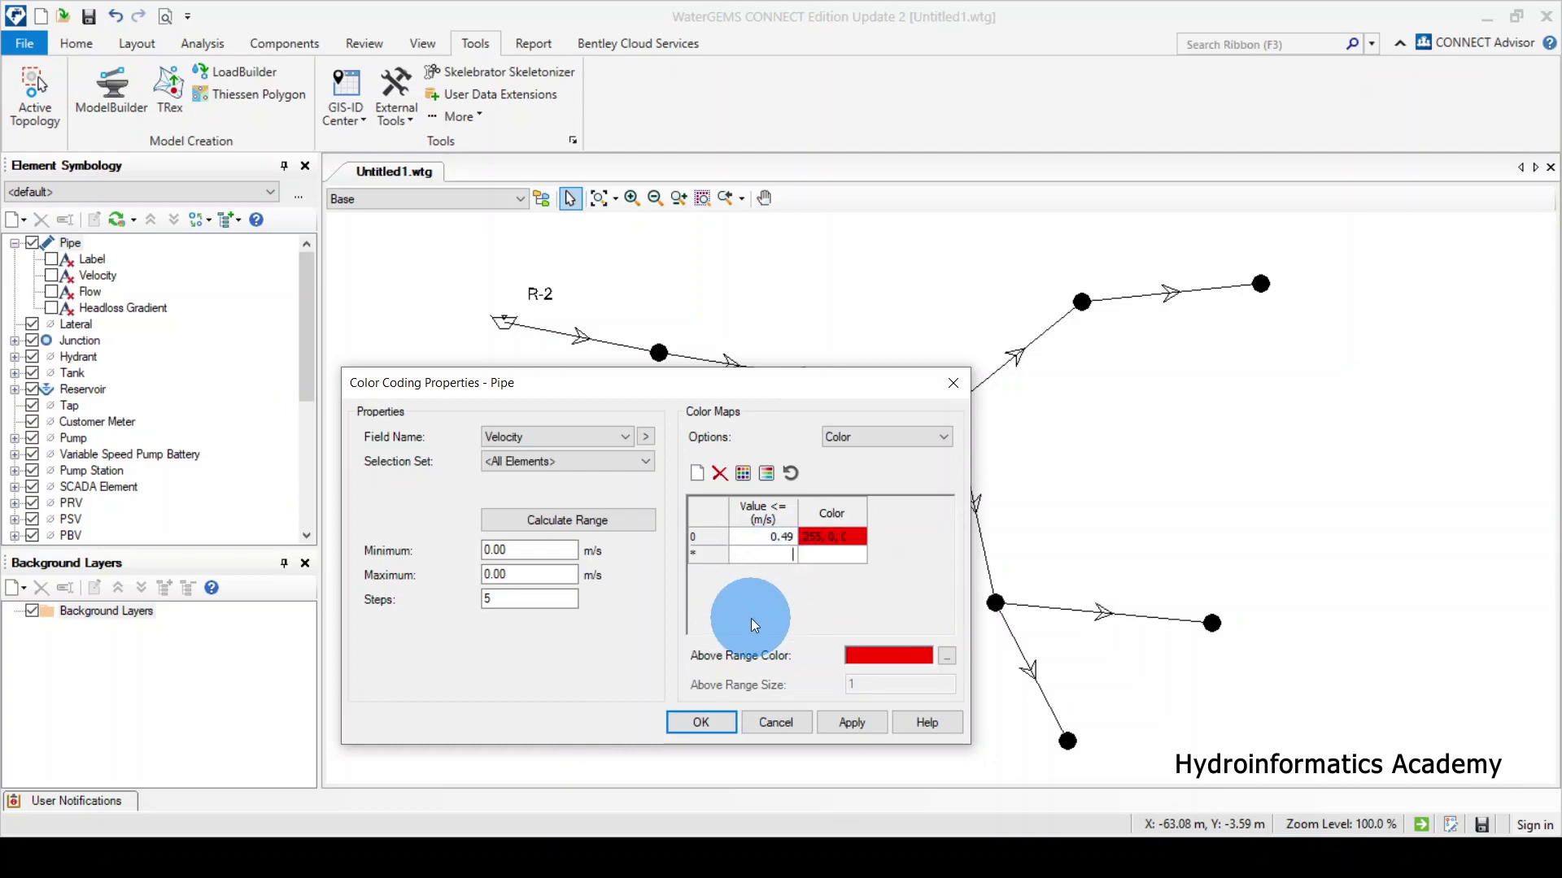
# - Add a second color map range for velocities up to 1.5 m/s and color it magenta
pyautogui.write('1.5')
pyautogui.click(839, 554)
pyautogui.click(858, 554)
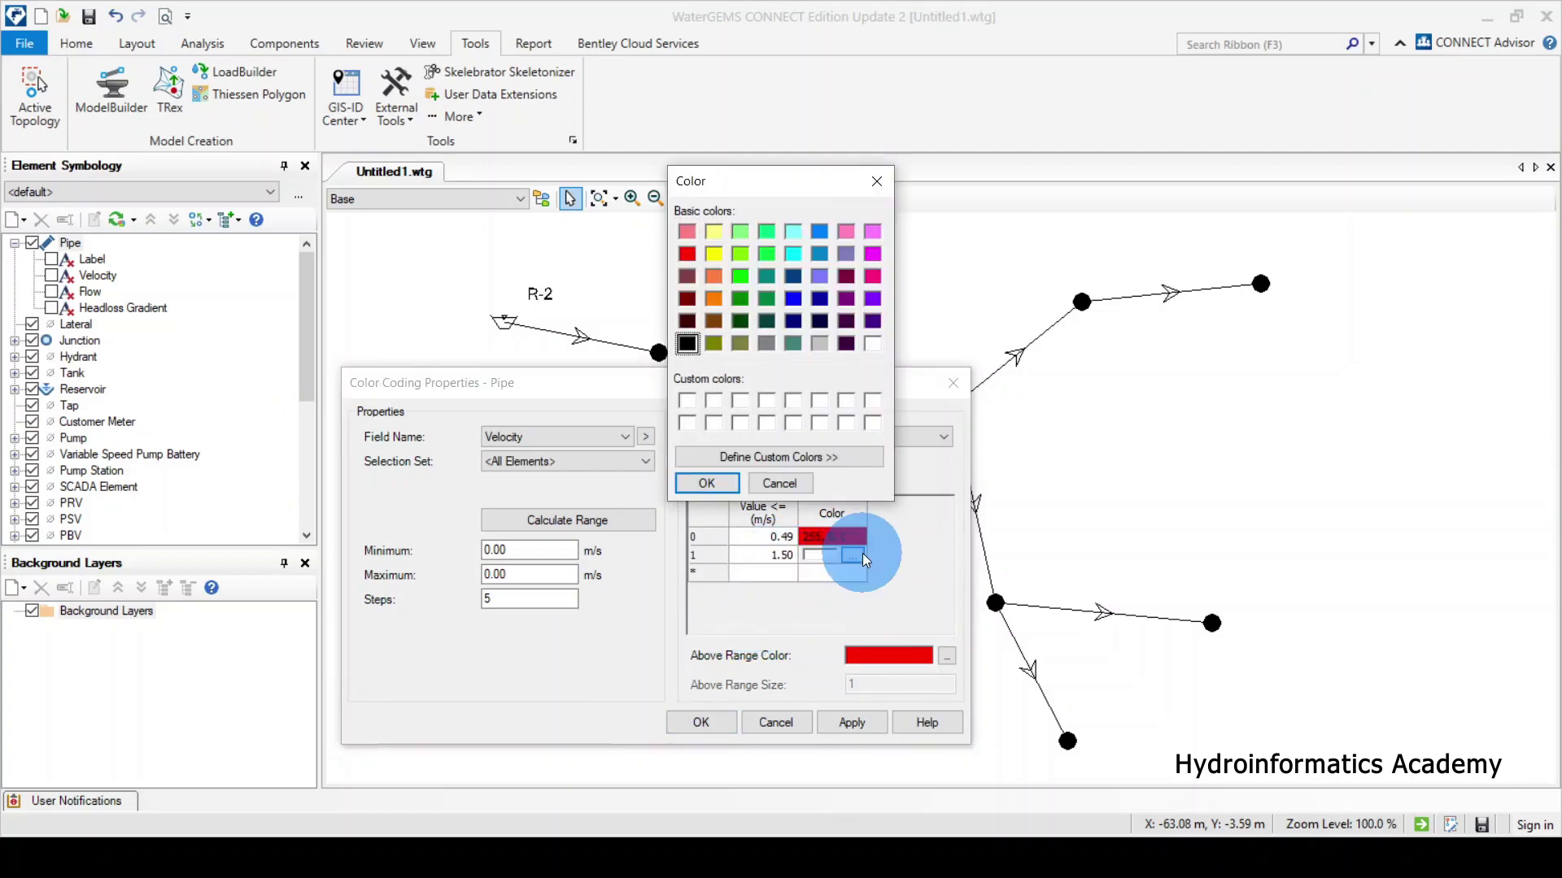
pyautogui.click(872, 255)
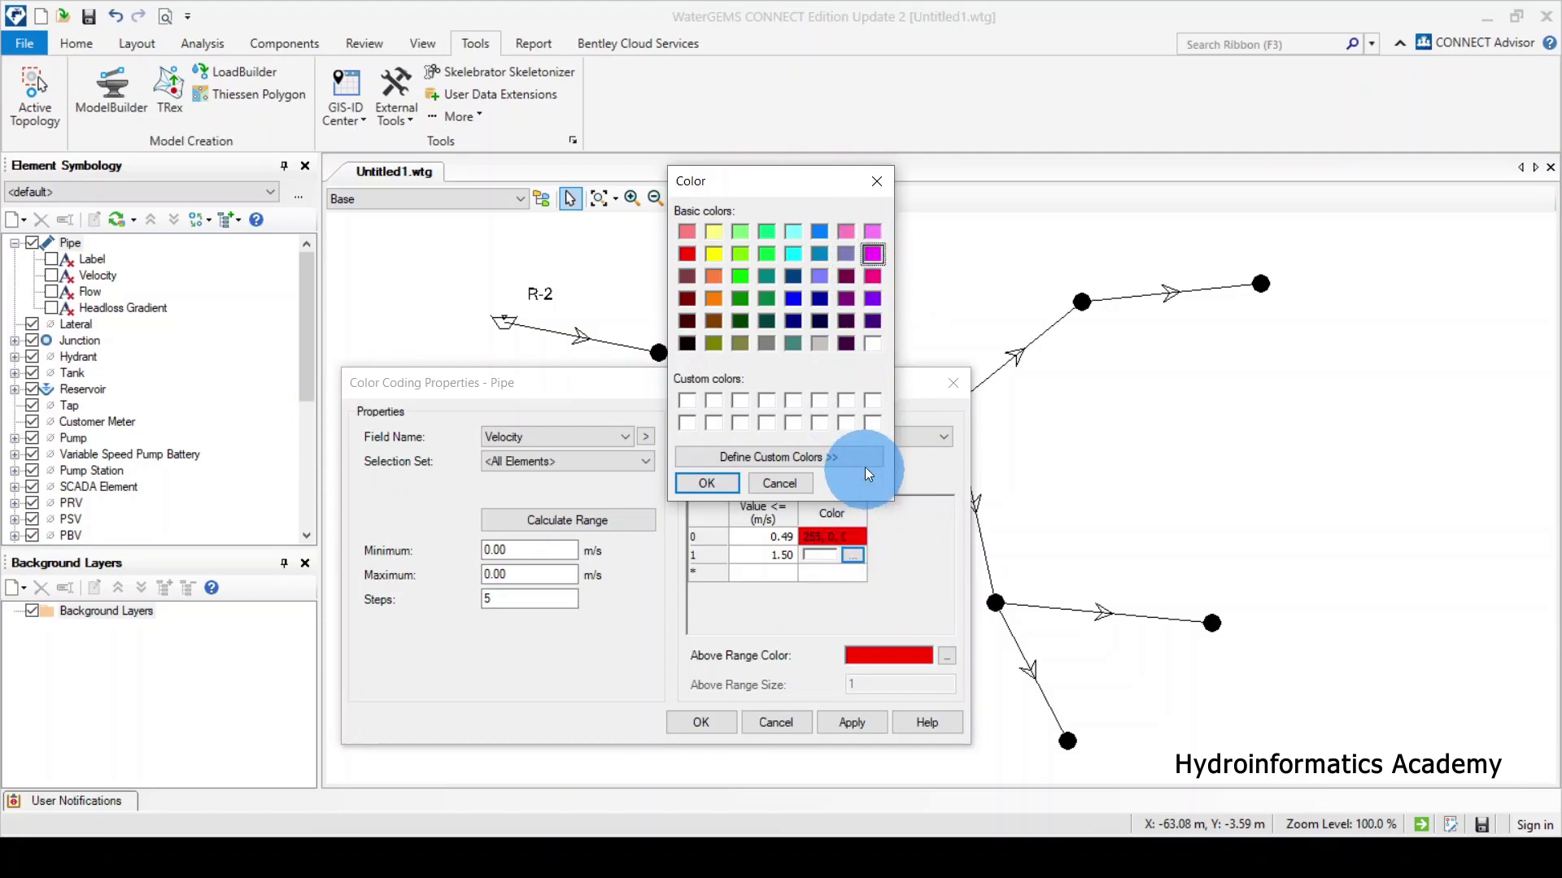
pyautogui.click(697, 483)
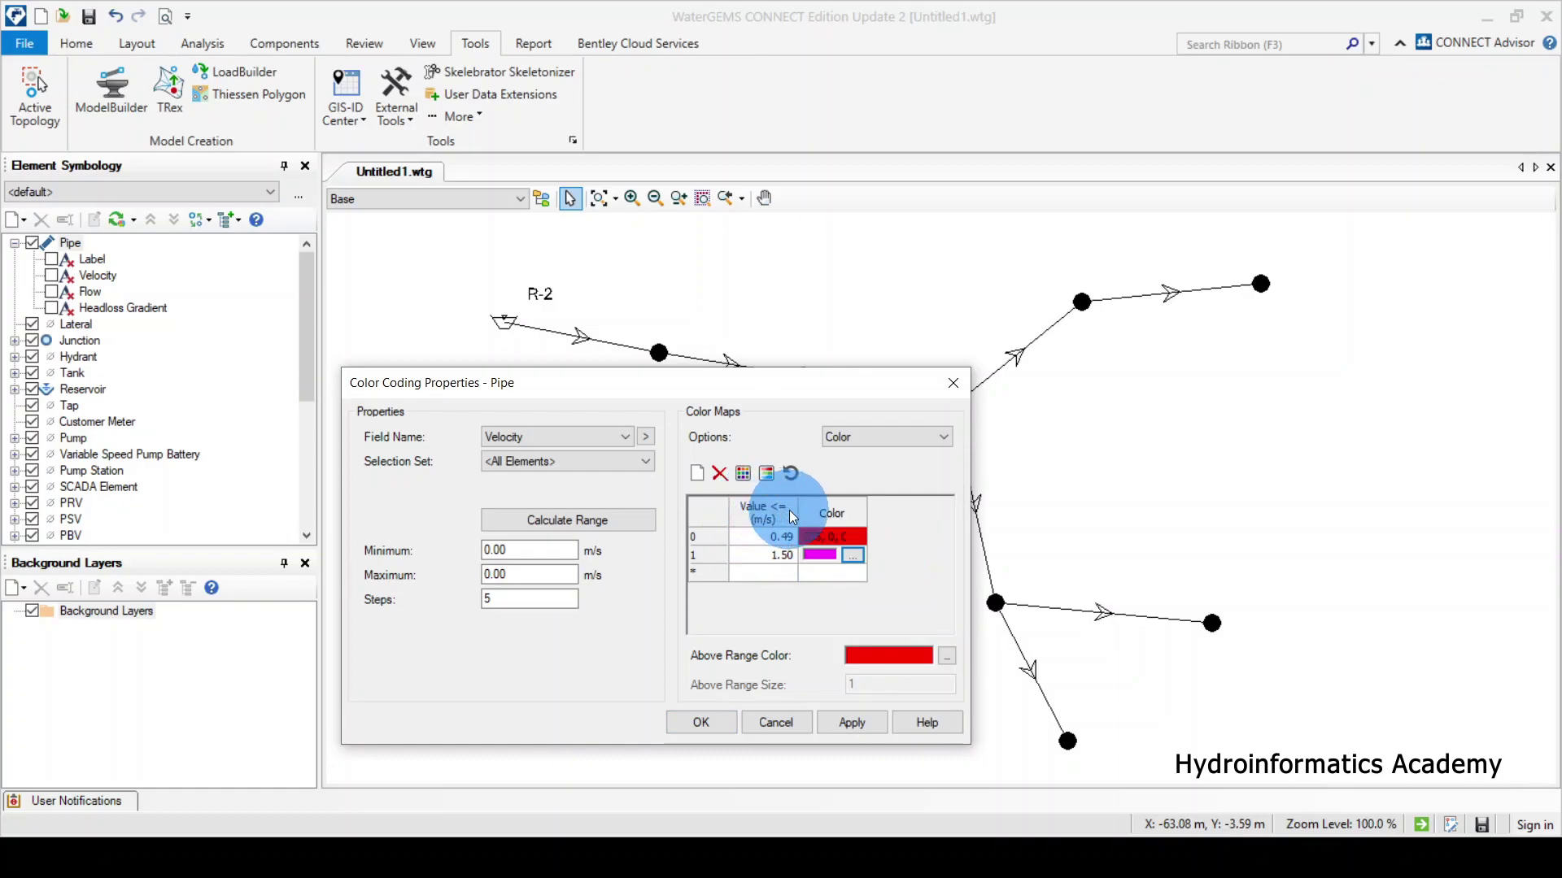
pyautogui.click(836, 534)
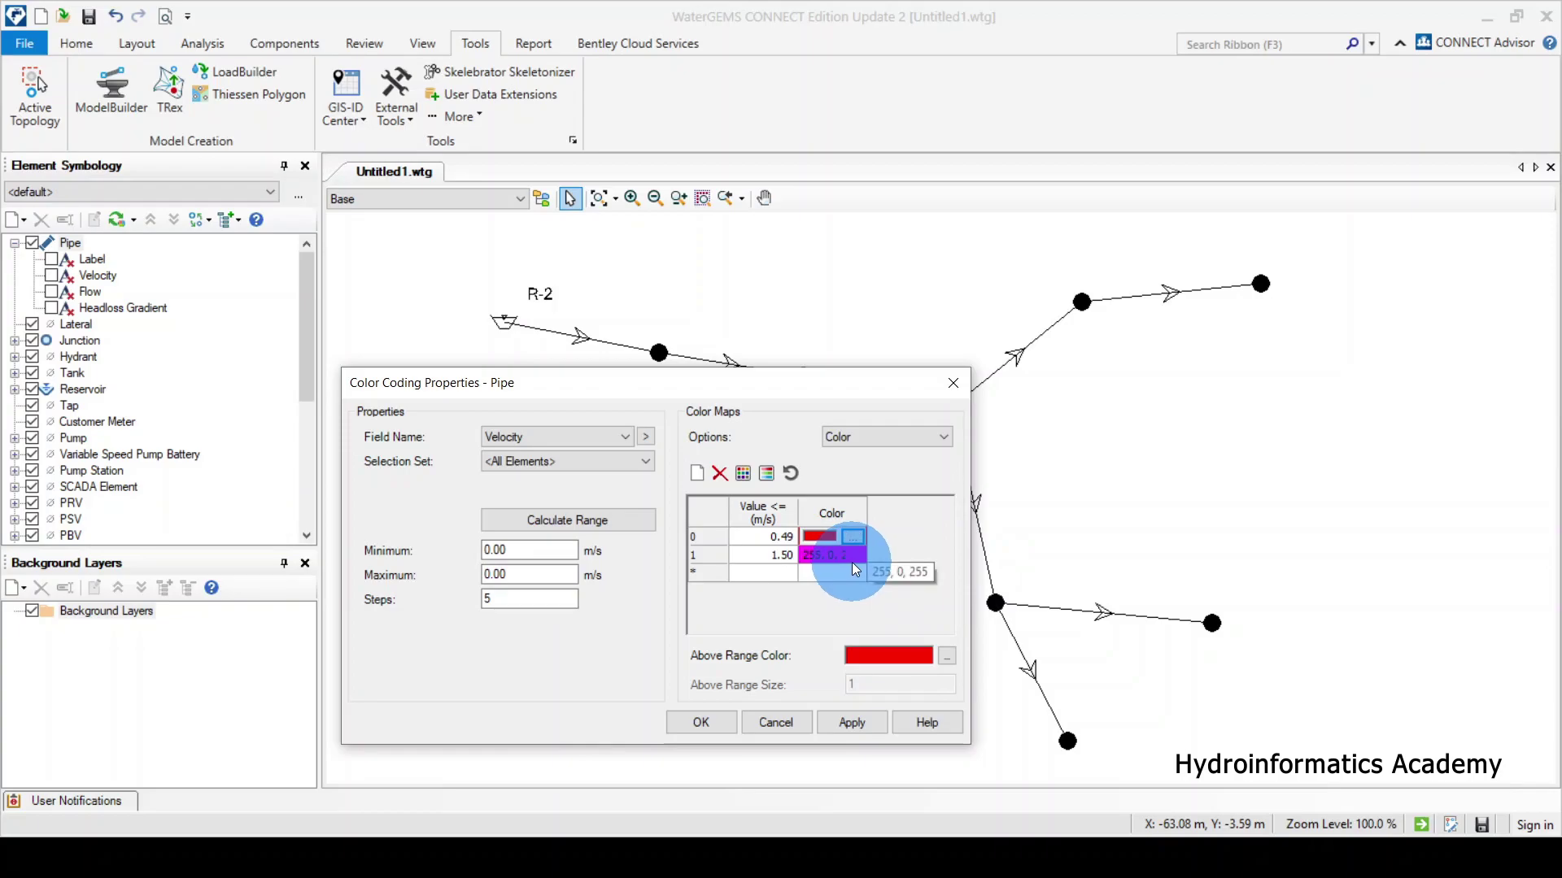
# - Add a third color map range for velocities up to 2.5 m/s and color it red
pyautogui.click(787, 571)
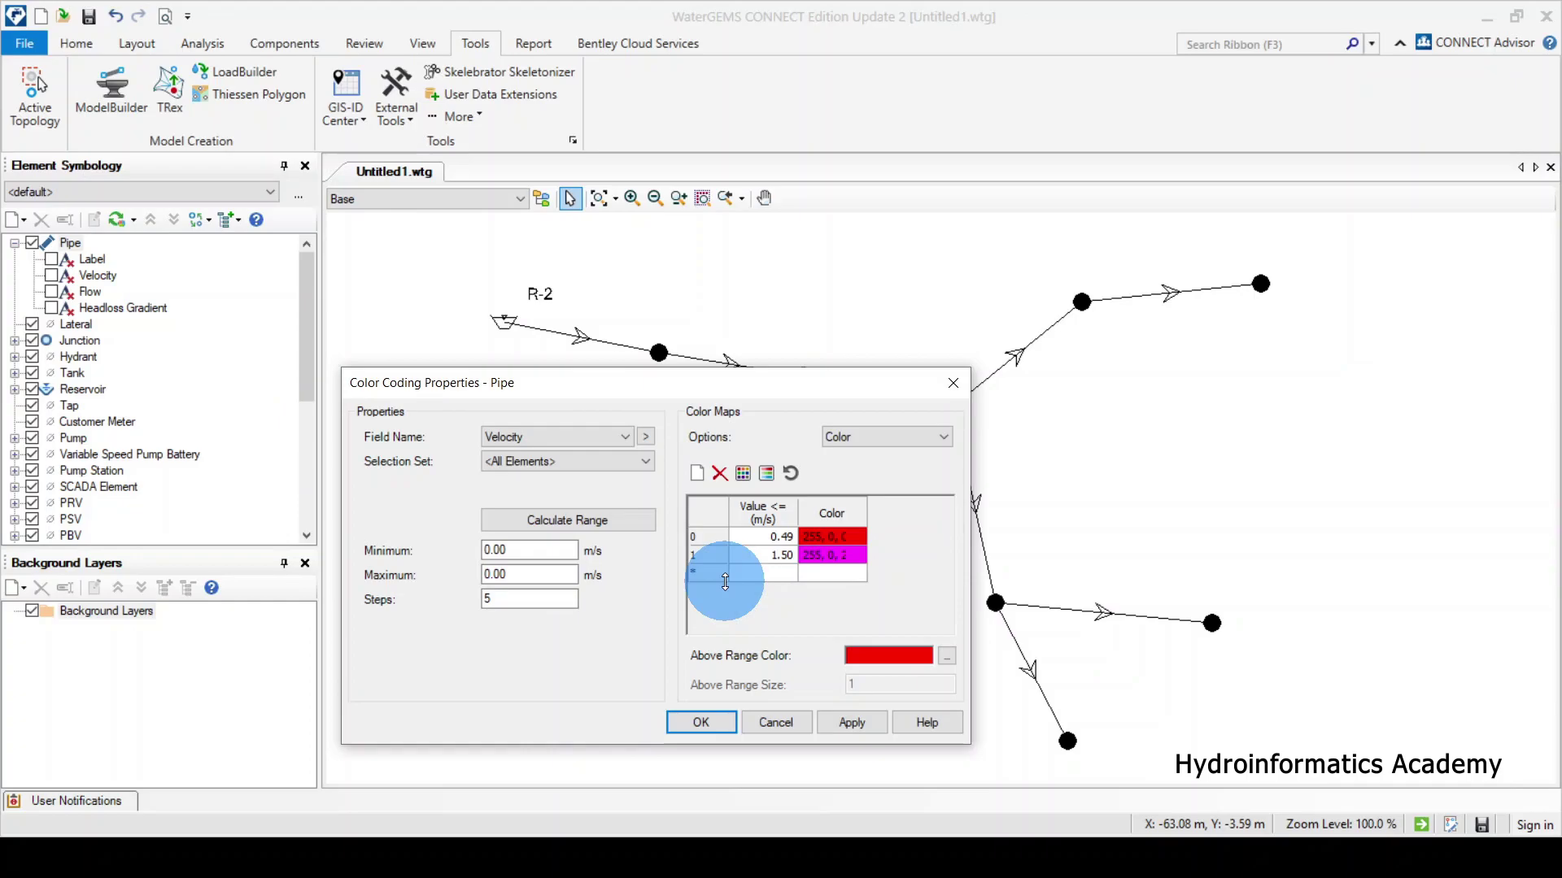
pyautogui.write('2.5')
pyautogui.click(815, 573)
pyautogui.click(850, 573)
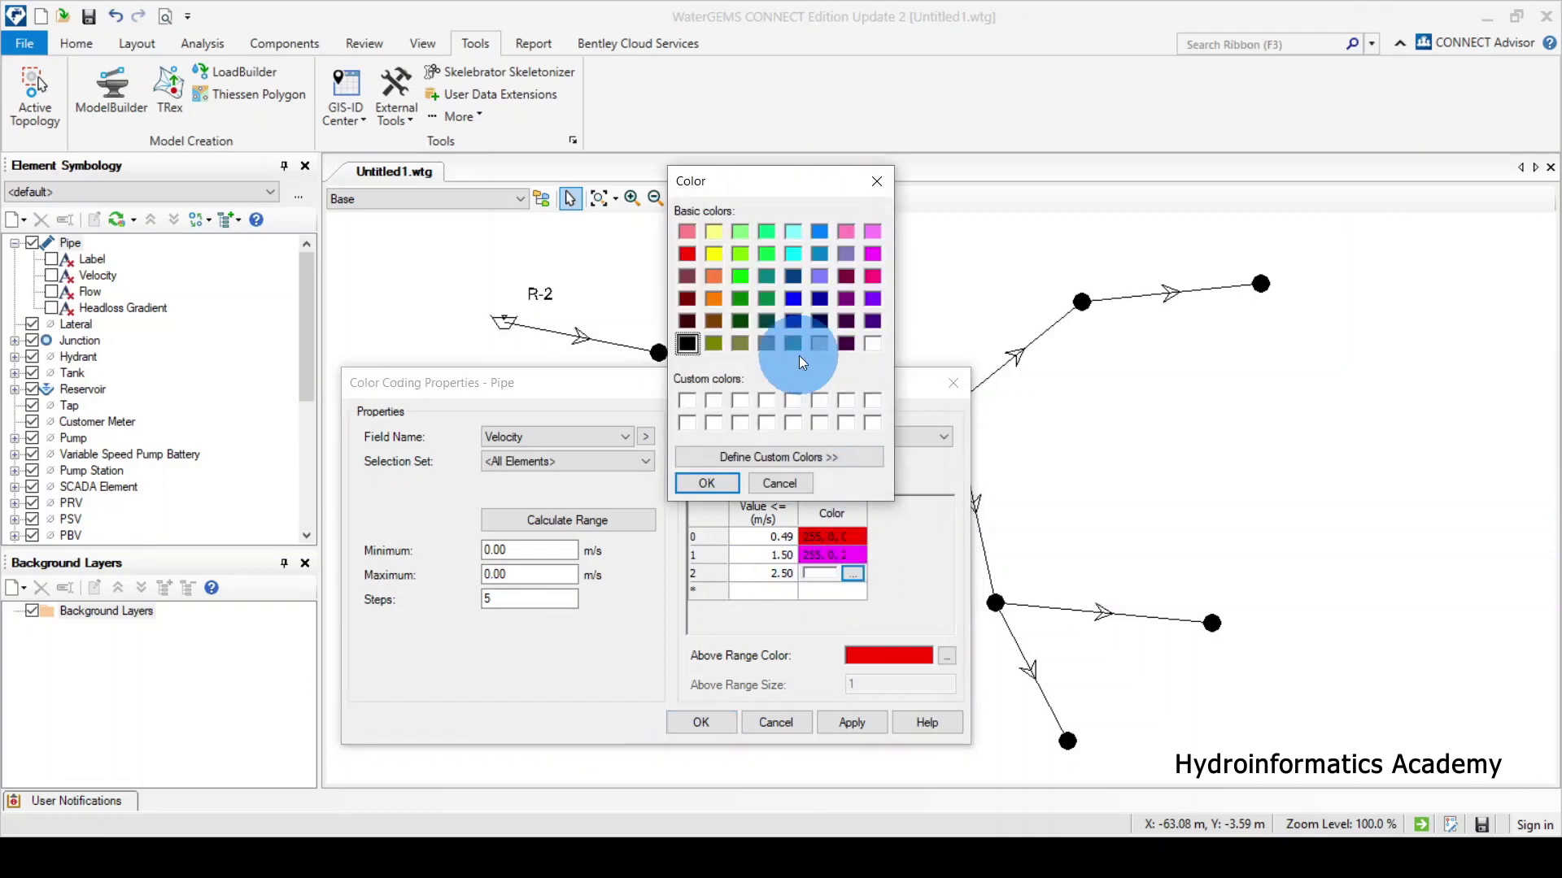
pyautogui.click(687, 253)
pyautogui.click(720, 482)
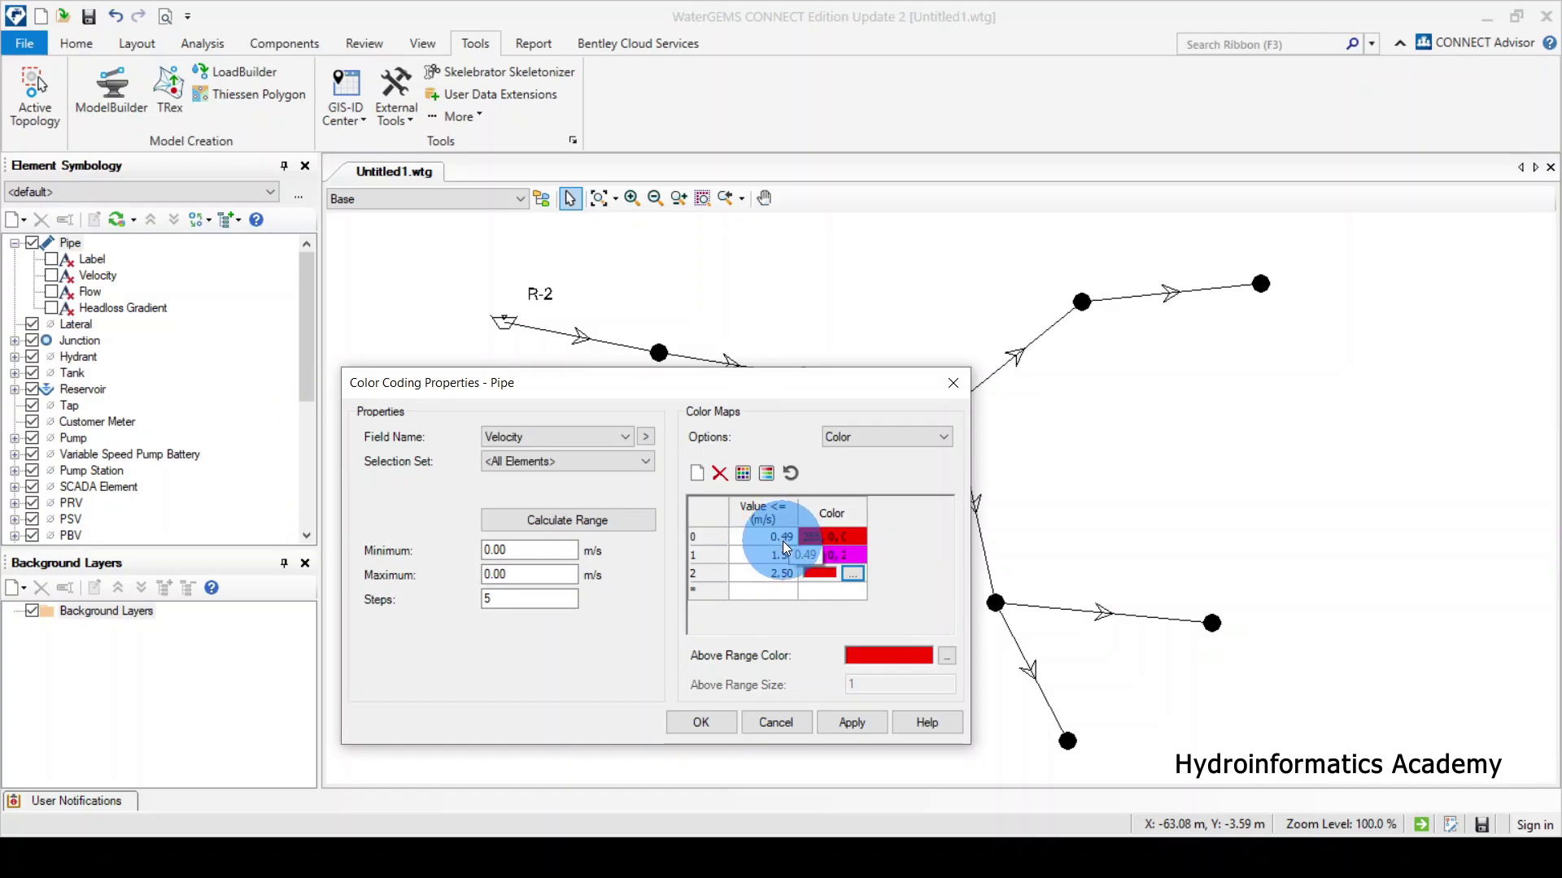
pyautogui.click(819, 571)
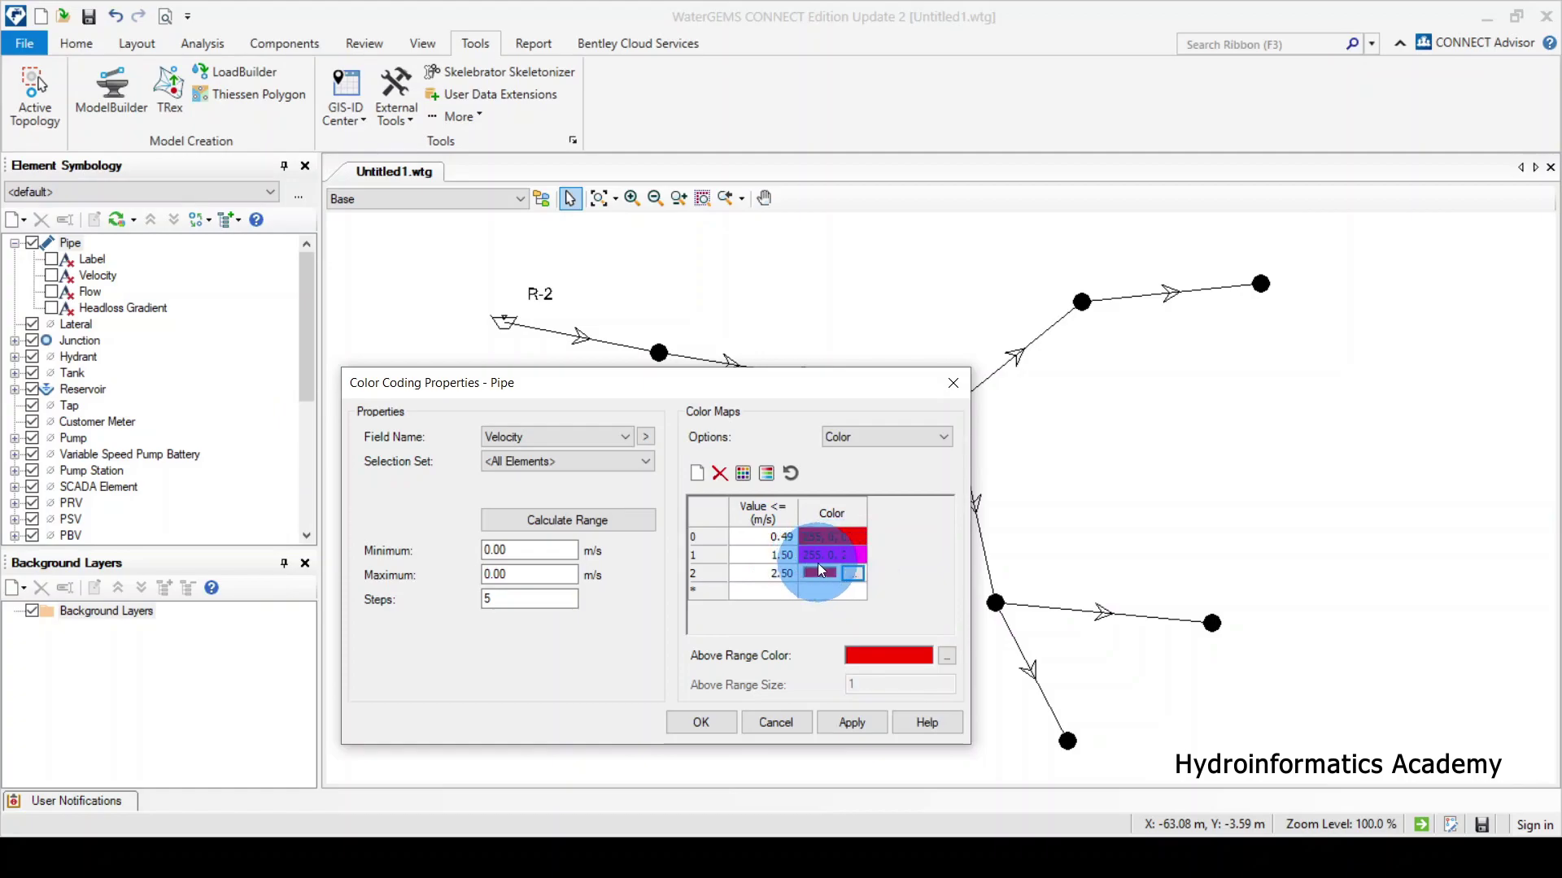
# - Apply the velocity color coding to the pipes, check the colored network and accept the color coding properties
pyautogui.click(848, 721)
pyautogui.moveTo(823, 384); pyautogui.dragTo(607, 517)
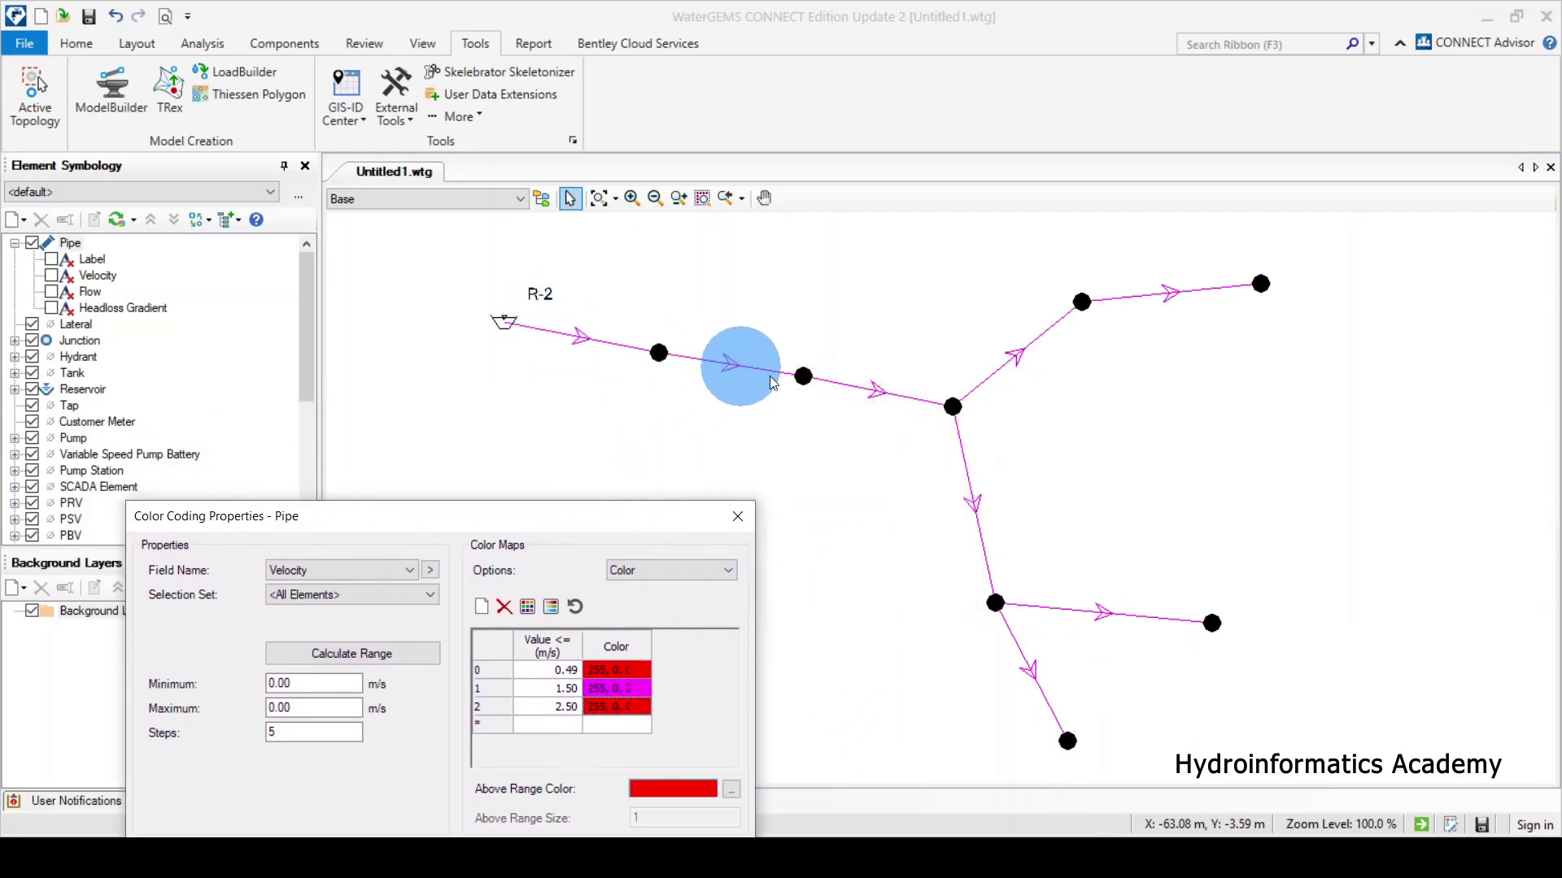
pyautogui.moveTo(665, 520); pyautogui.dragTo(630, 411)
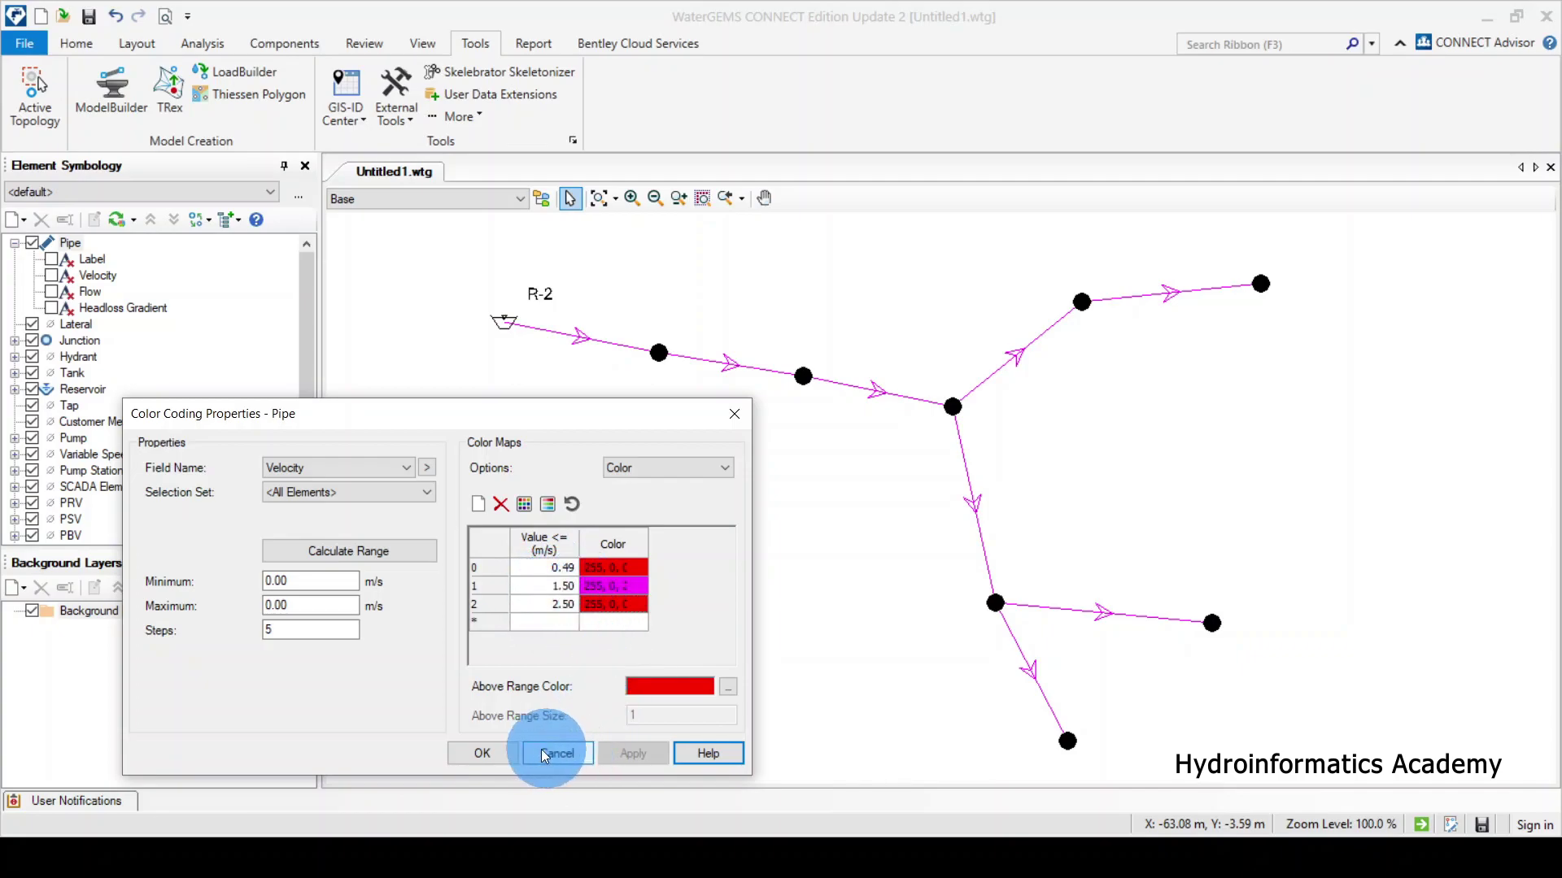
pyautogui.click(482, 753)
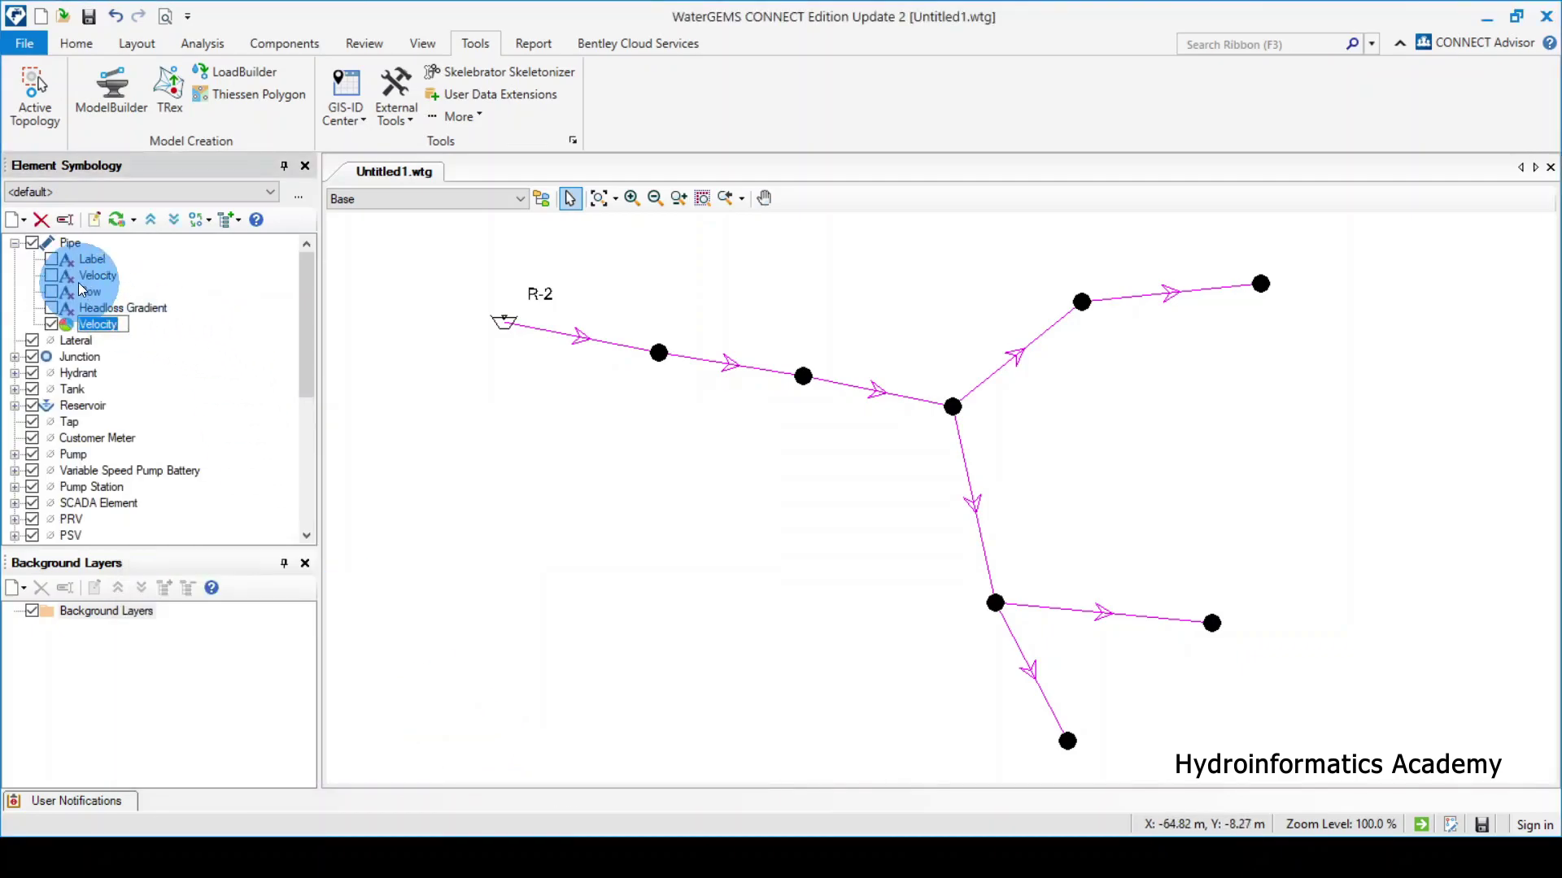
# - Turn on the velocity annotation for the pipes
pyautogui.doubleClick(16, 246)
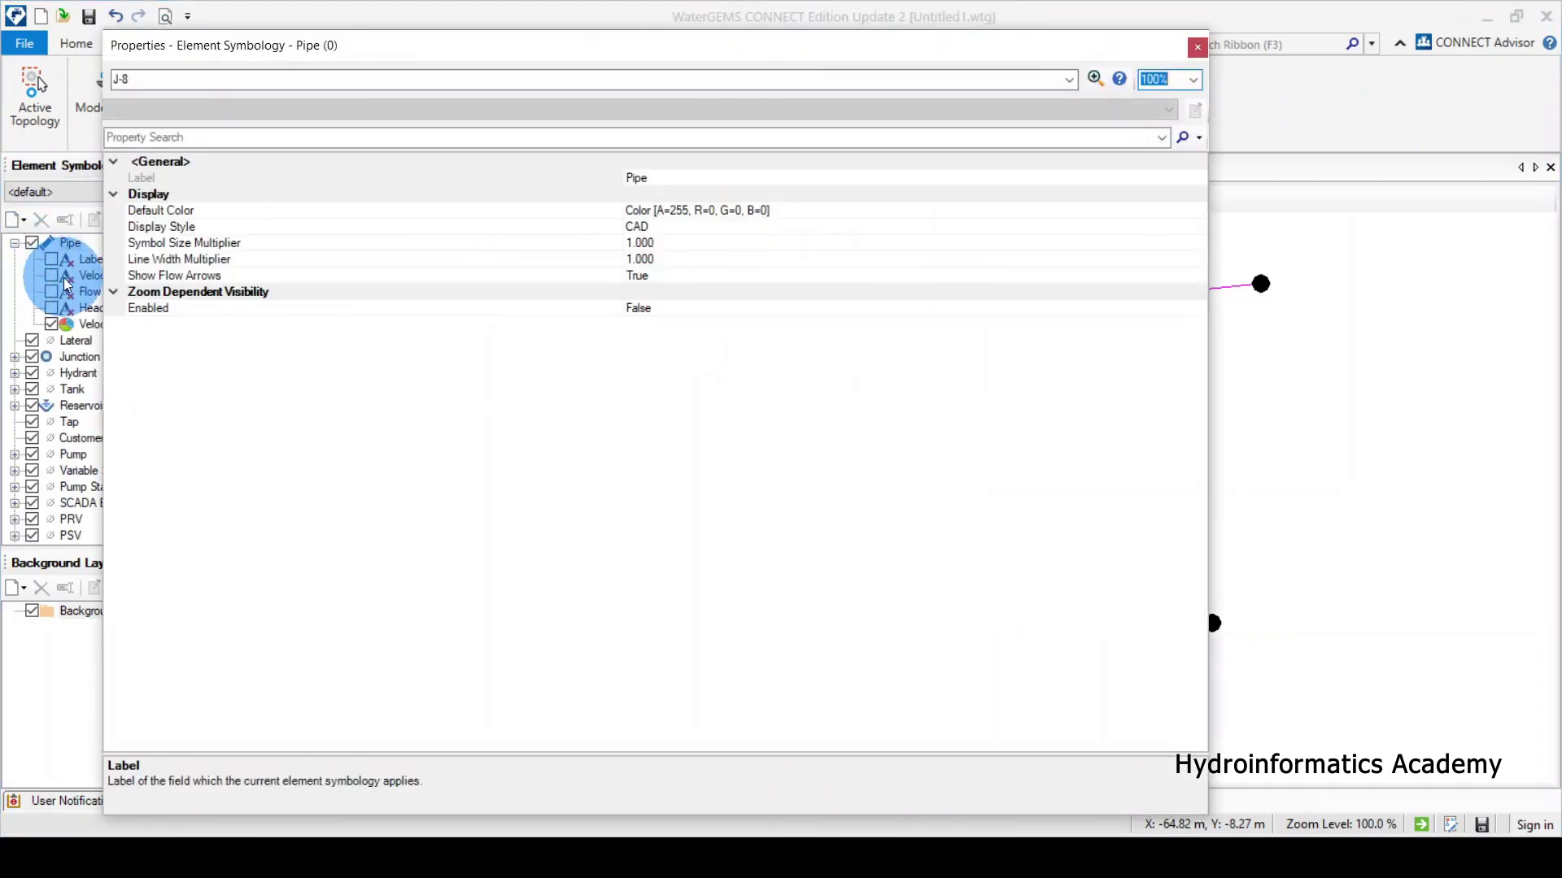
pyautogui.click(1197, 47)
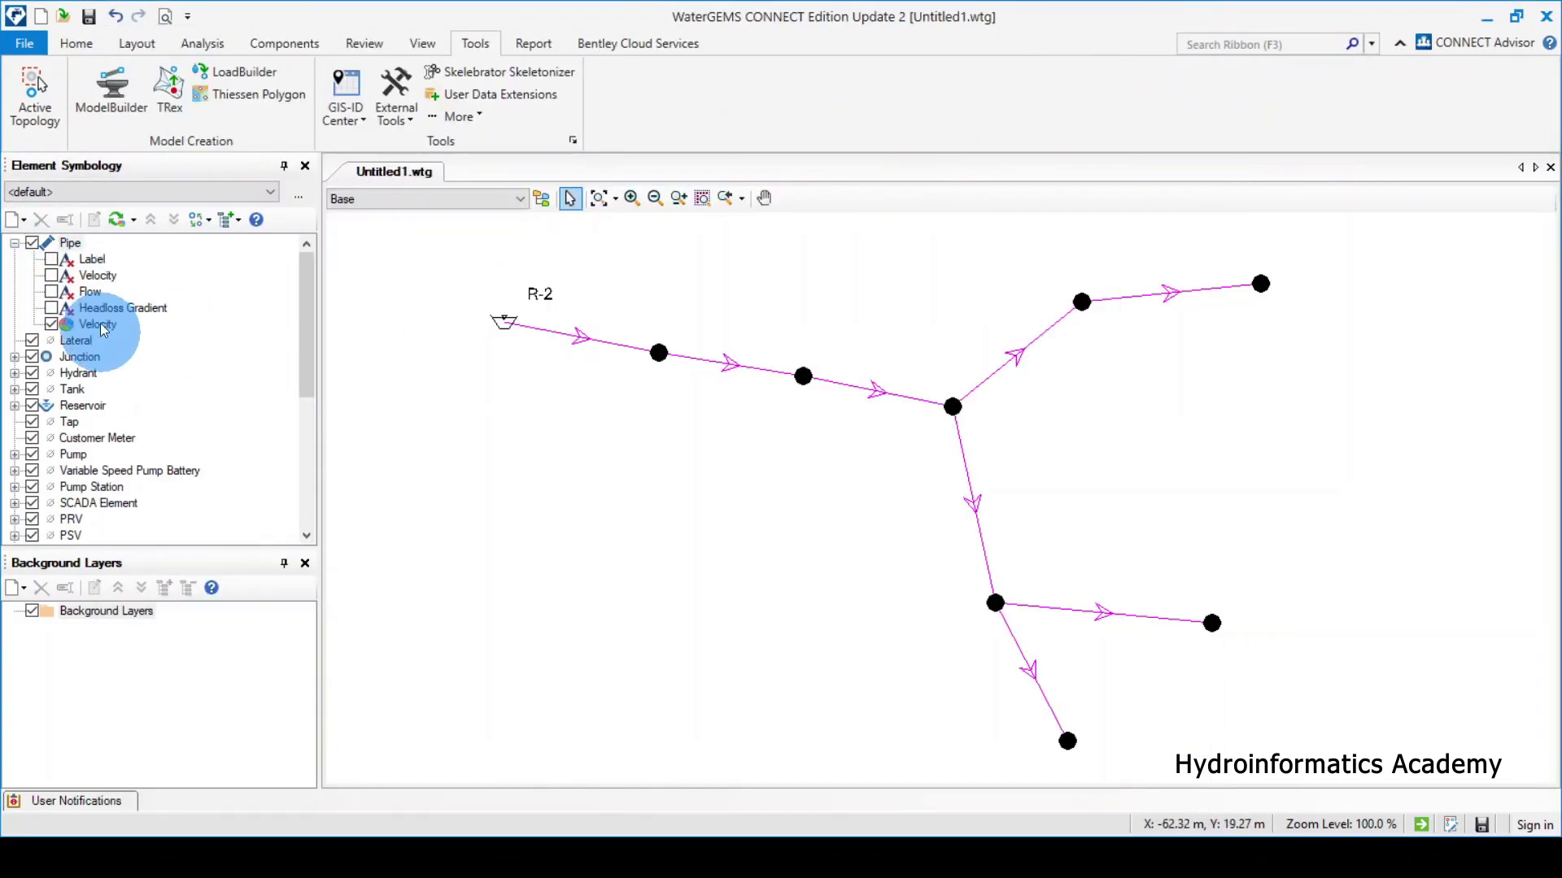
pyautogui.click(50, 276)
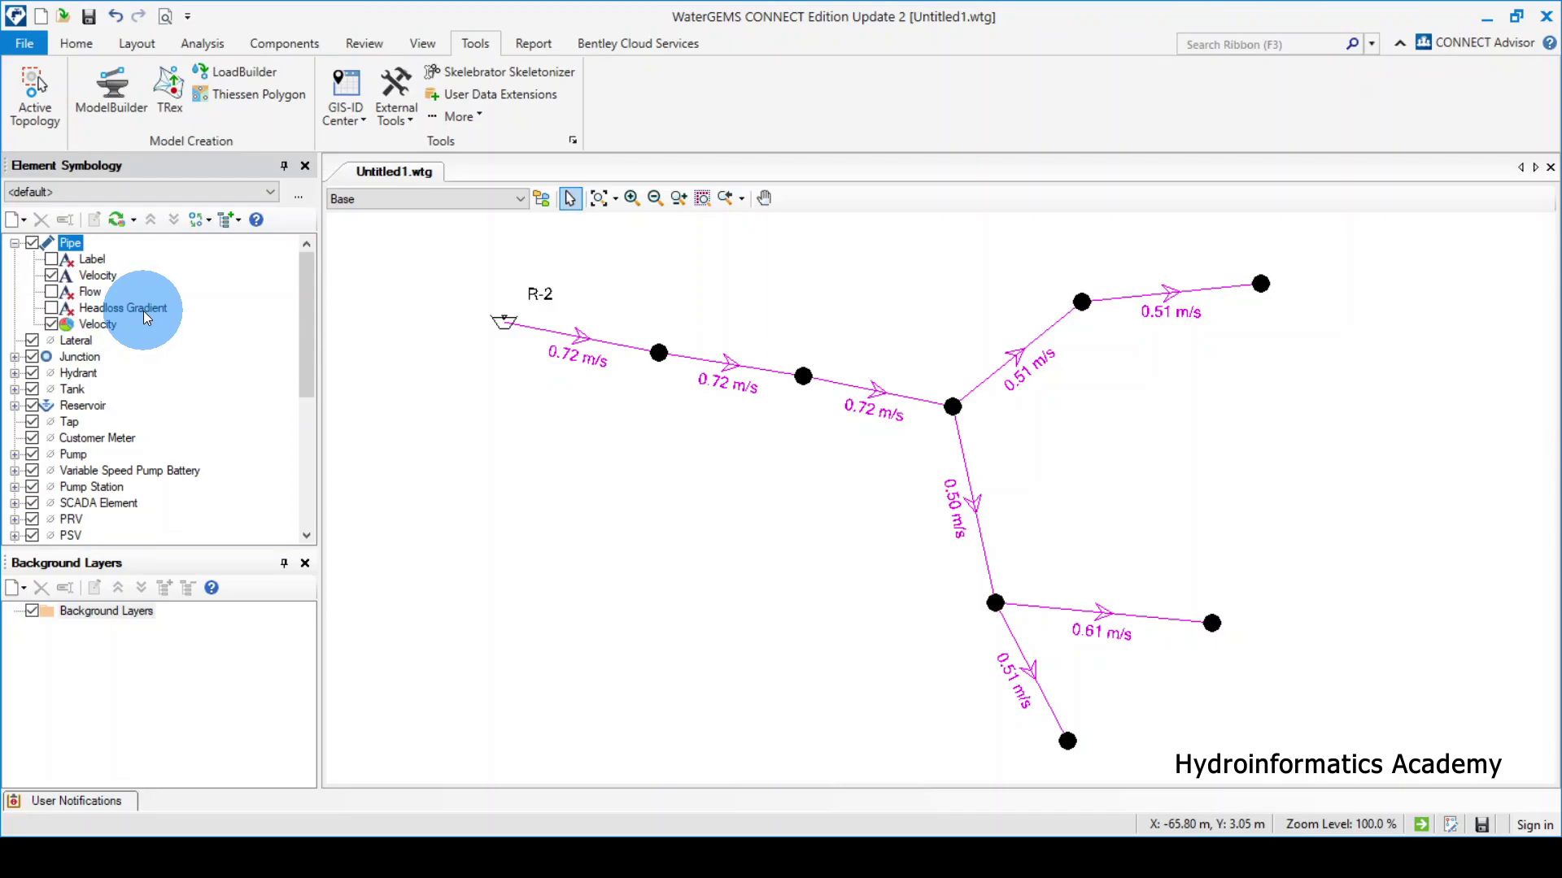
pyautogui.rightClick(70, 246)
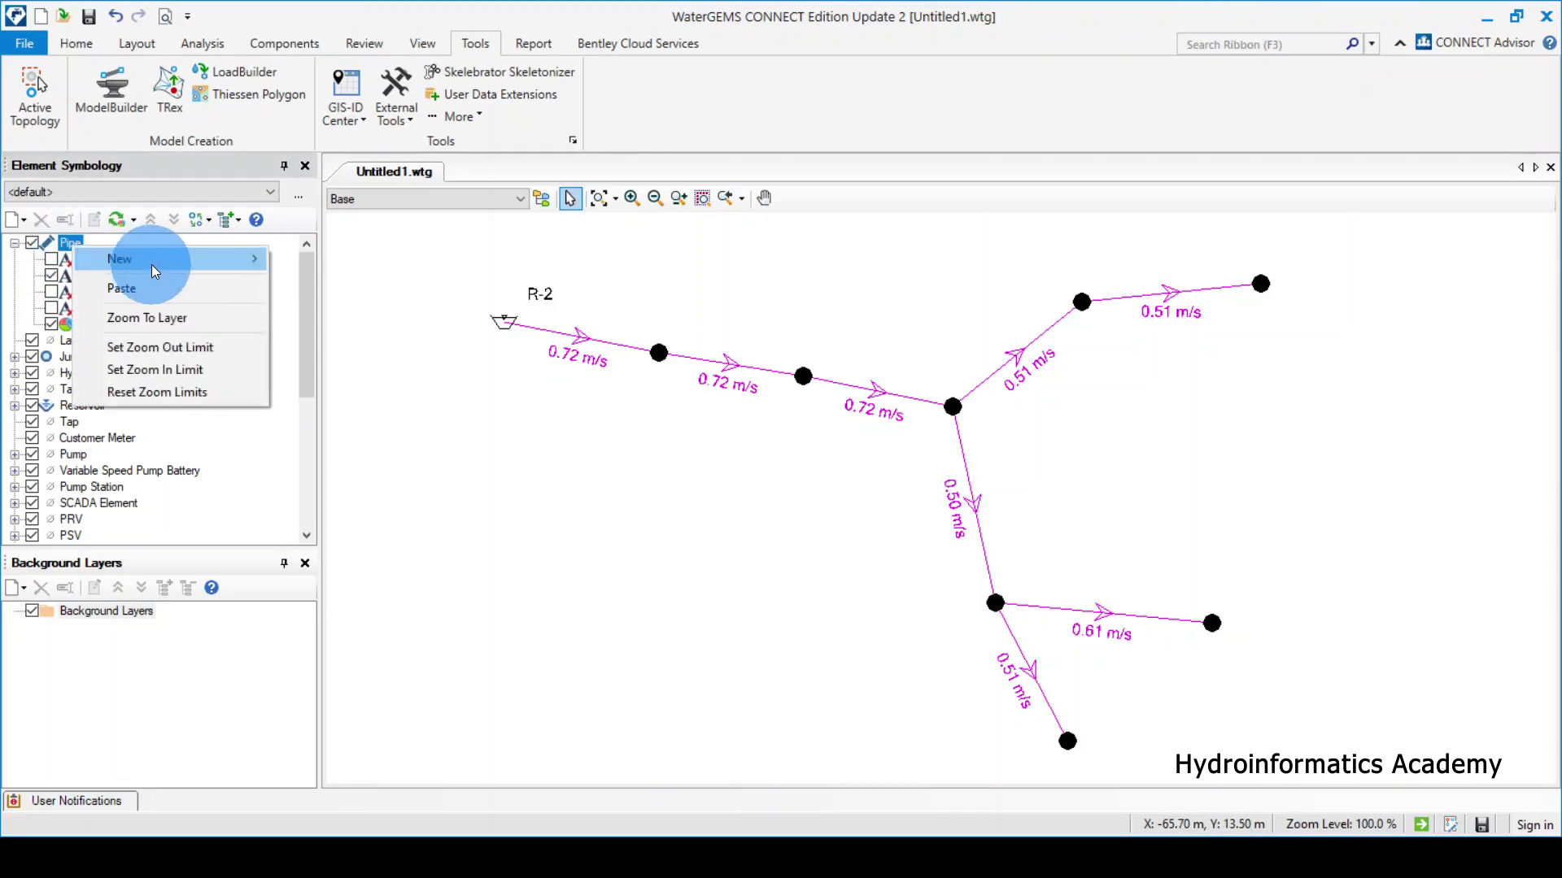
pyautogui.moveTo(154, 262)
pyautogui.click(337, 282)
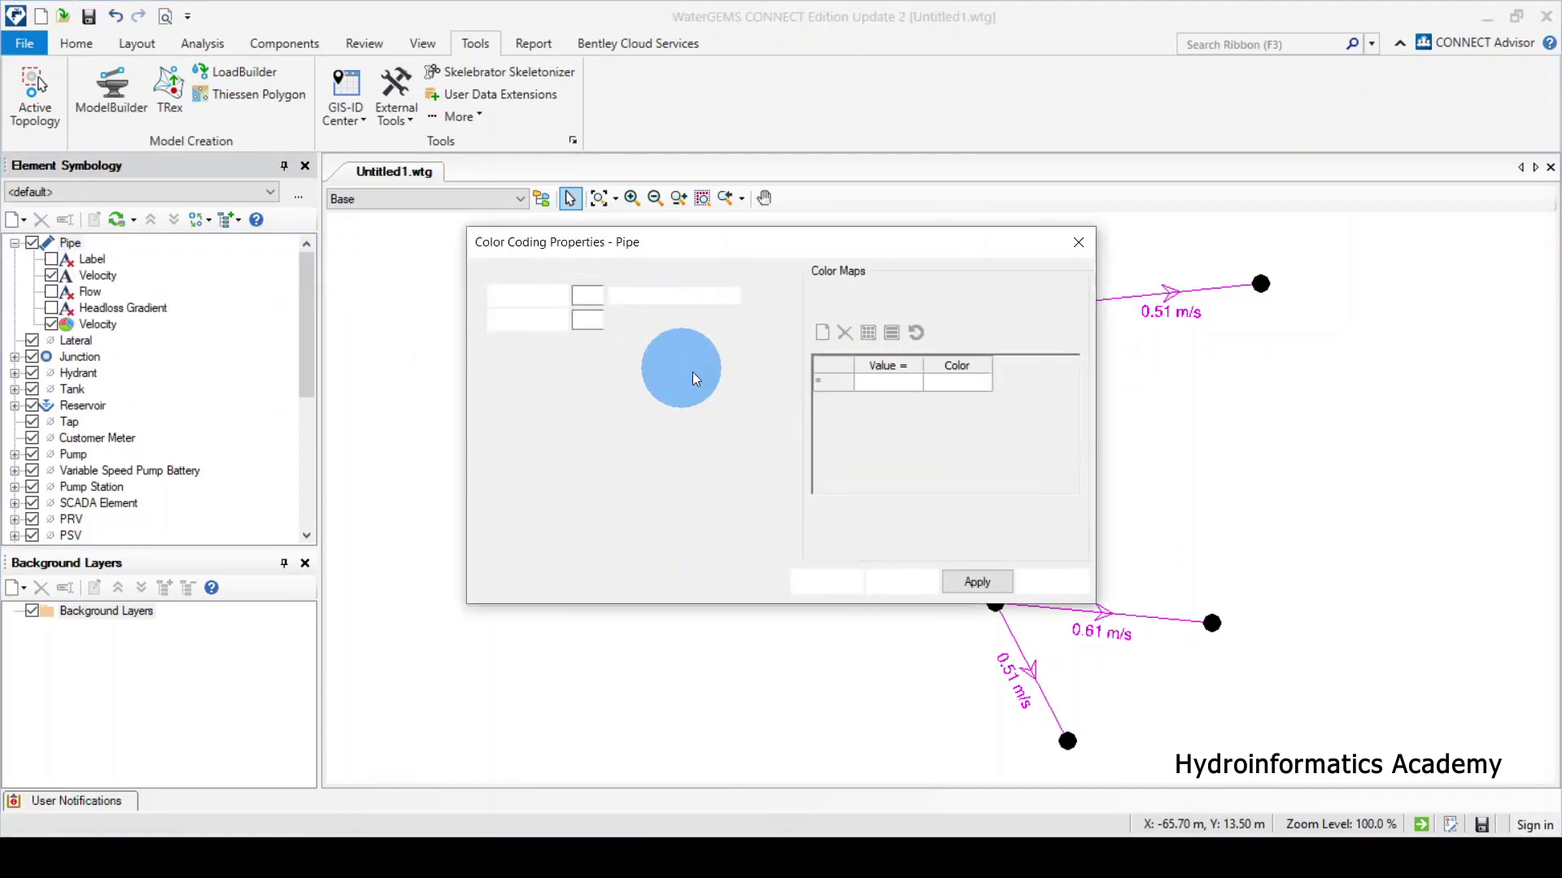
pyautogui.click(769, 296)
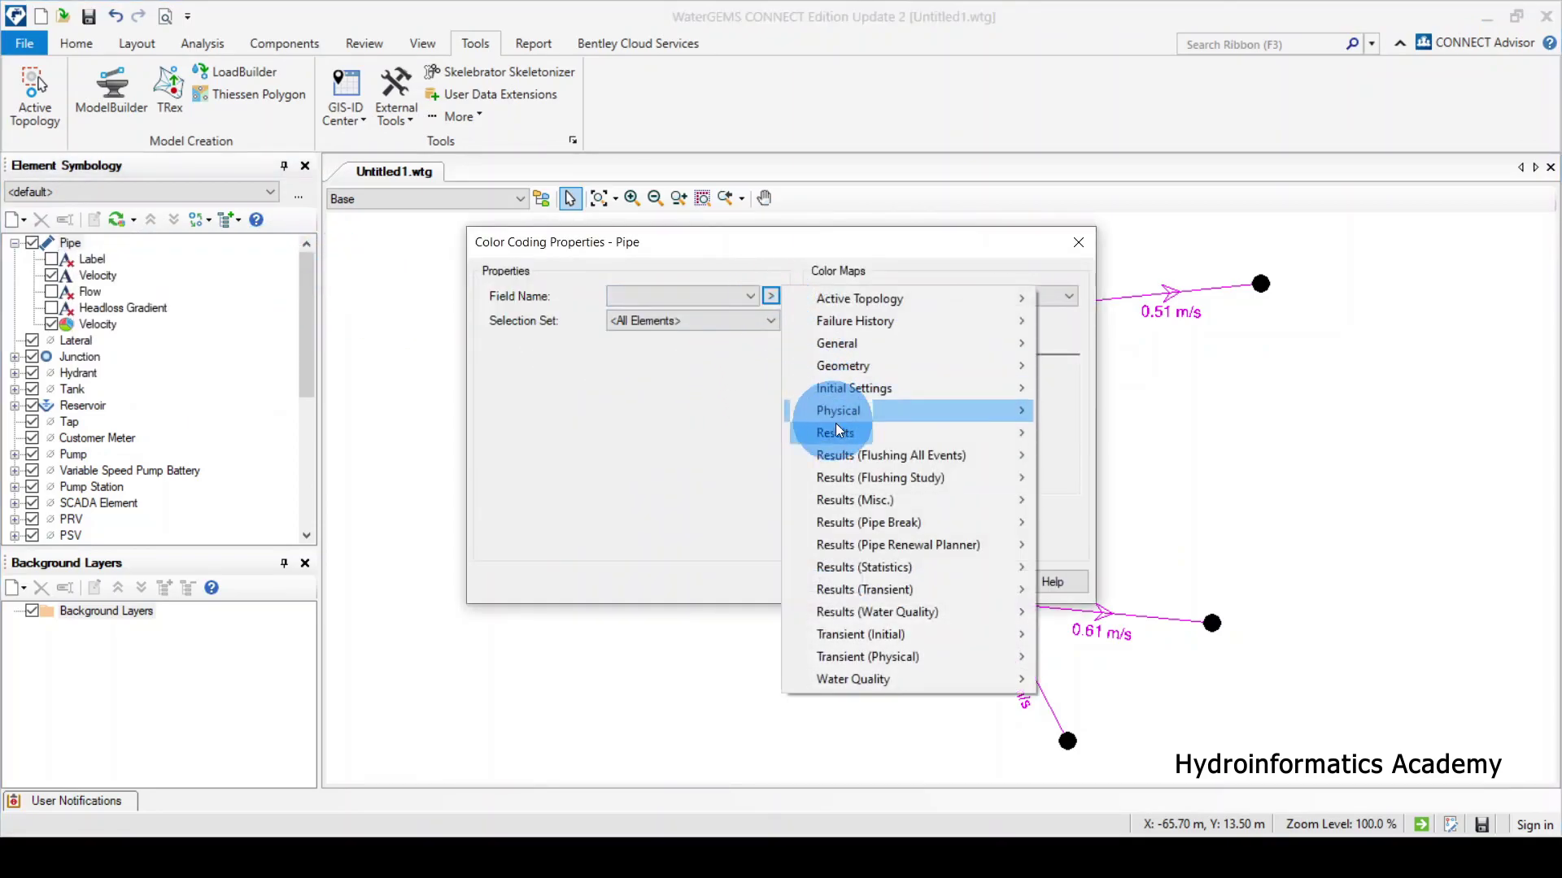
pyautogui.moveTo(844, 430)
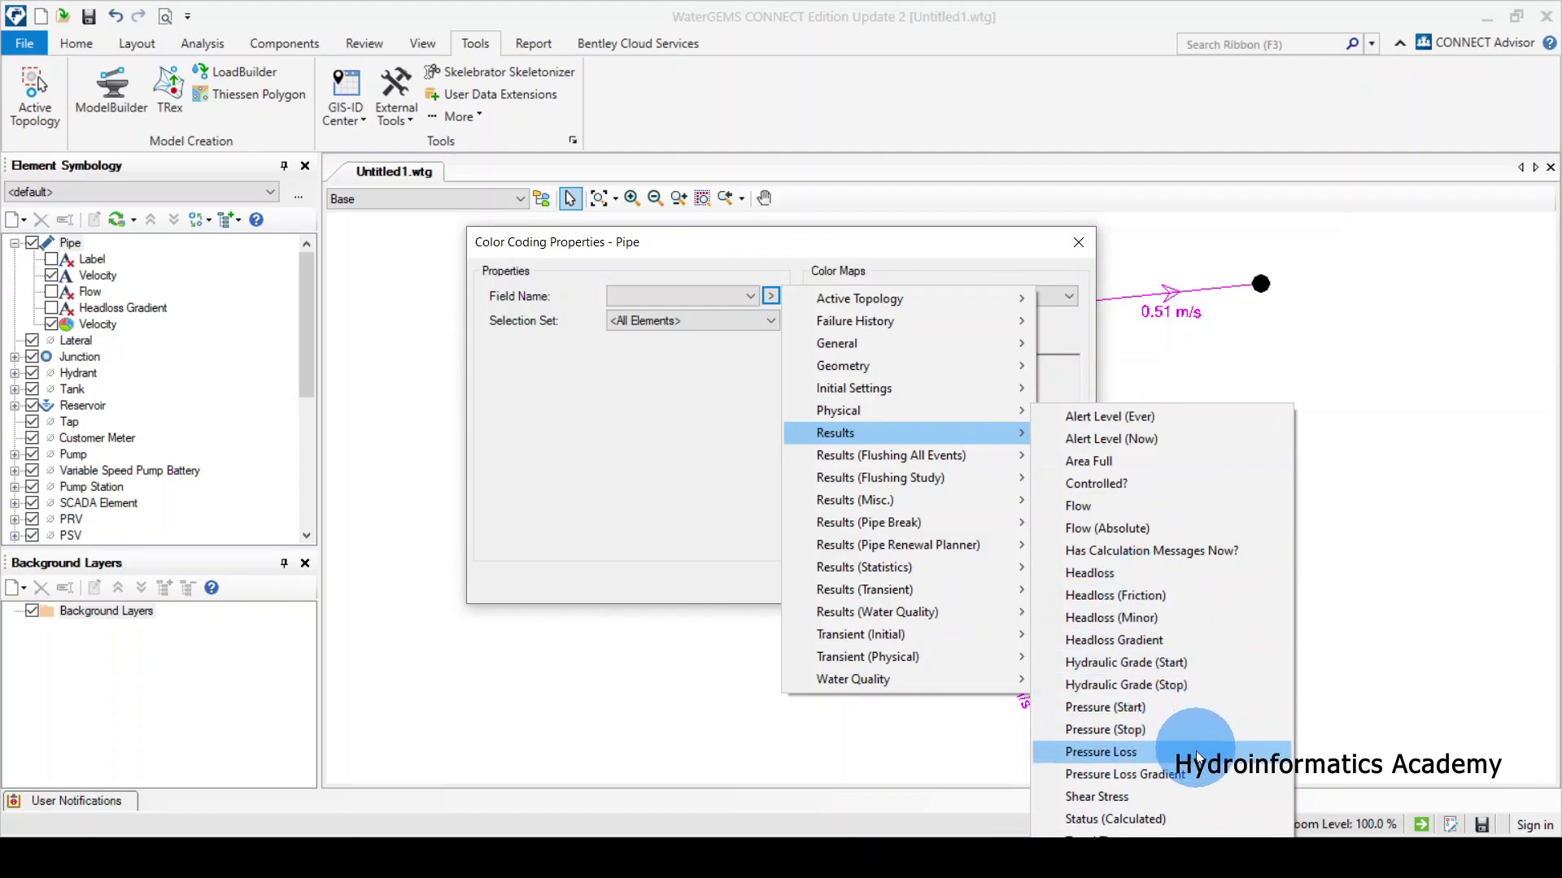
pyautogui.click(1147, 641)
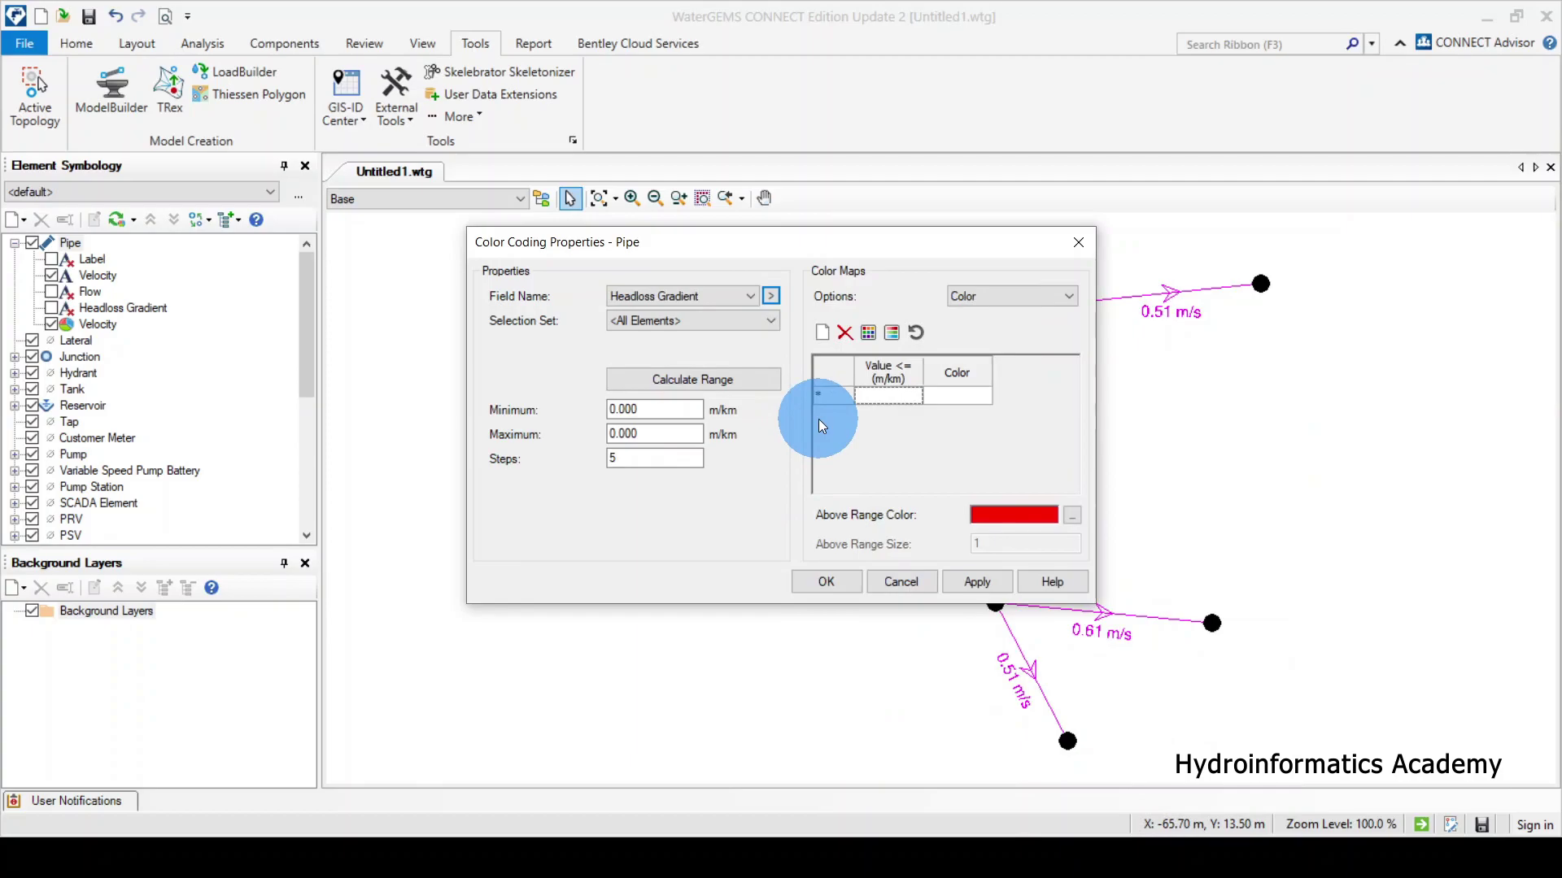
pyautogui.click(1079, 243)
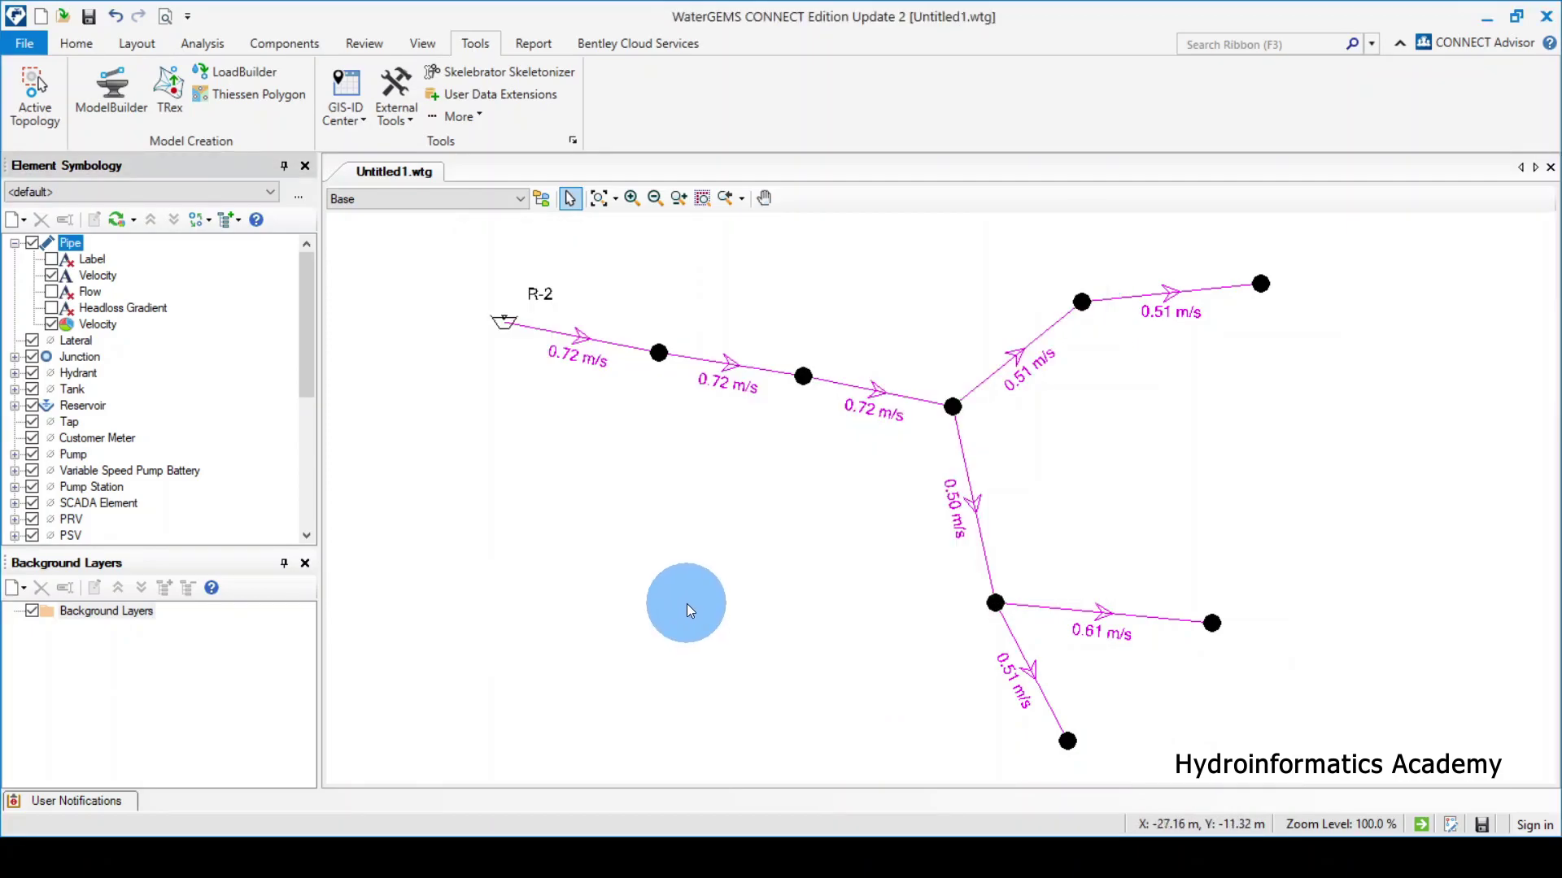